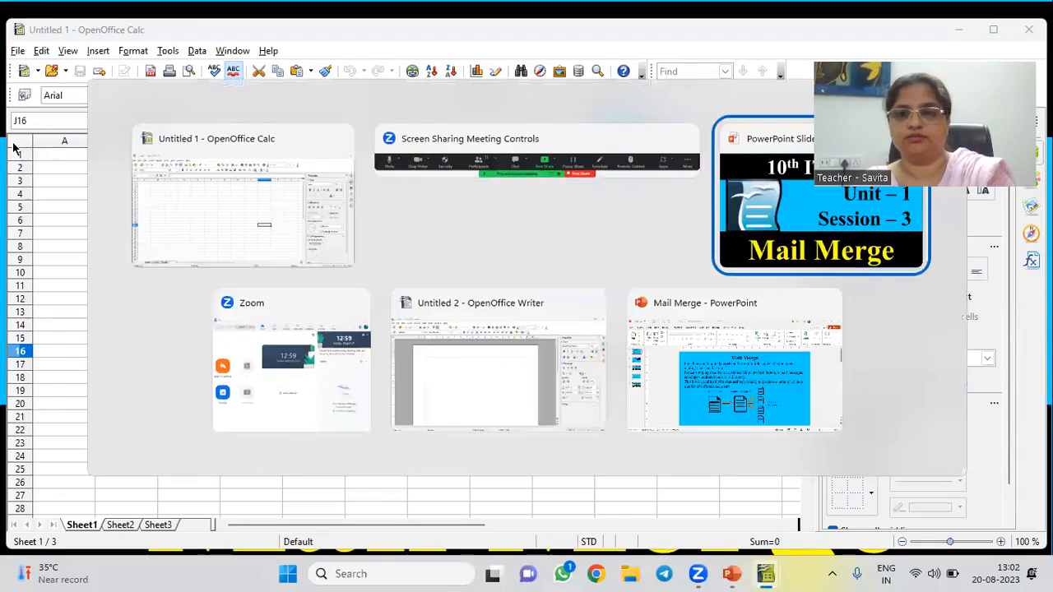
# Step: Advance the slide show to the slide on the components of mail merge
pyautogui.press('Right')
pyautogui.press('Right')
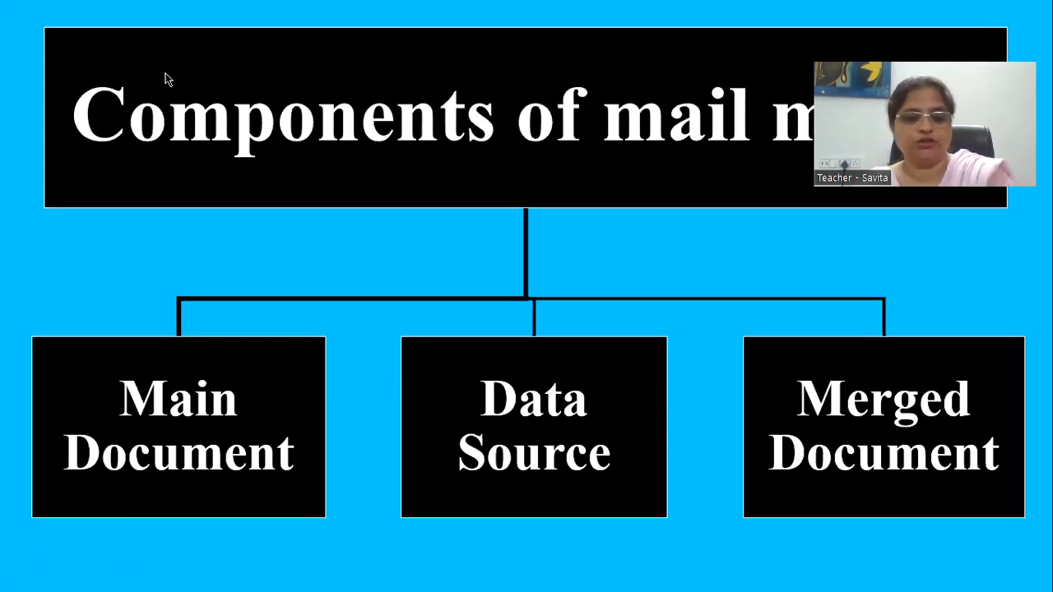
# Step: Switch to the blank OpenOffice Calc spreadsheet and enter the heading "Name" in cell A1
pyautogui.hotkey('alt', 'Tab')
pyautogui.hotkey('alt', 'Tab')
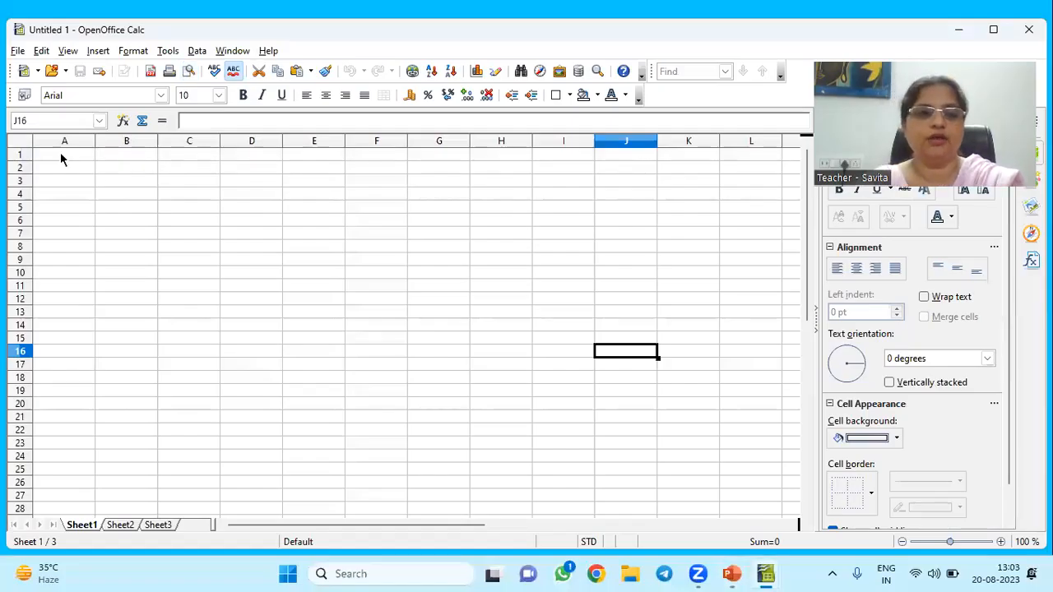
pyautogui.click(60, 156)
pyautogui.write('Name')
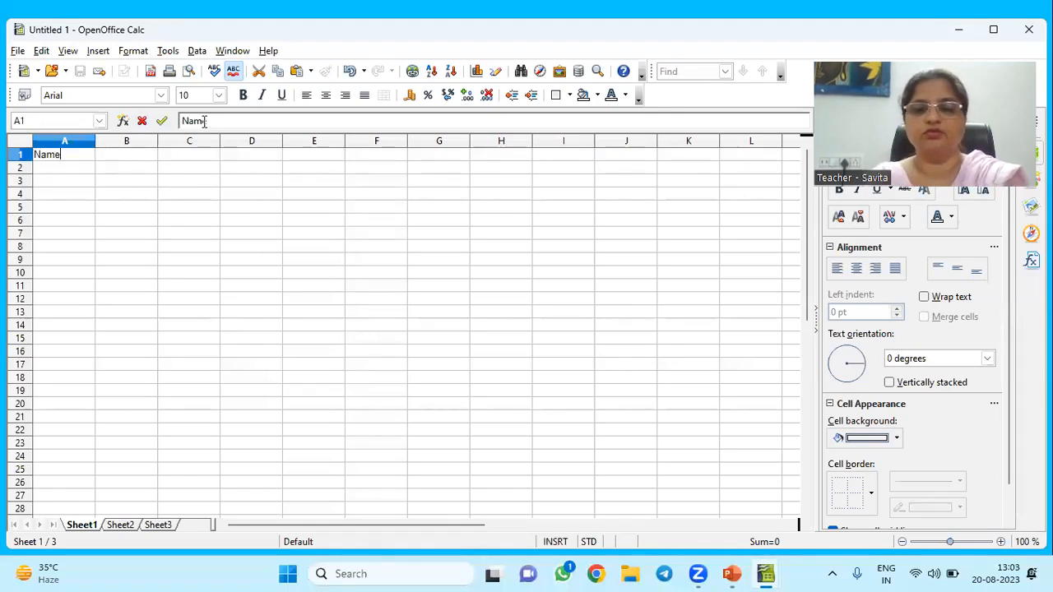
# Step: Enter the column headings "Father Name" in cell B1 and "Mother Name" in cell C1
pyautogui.click(1002, 543)
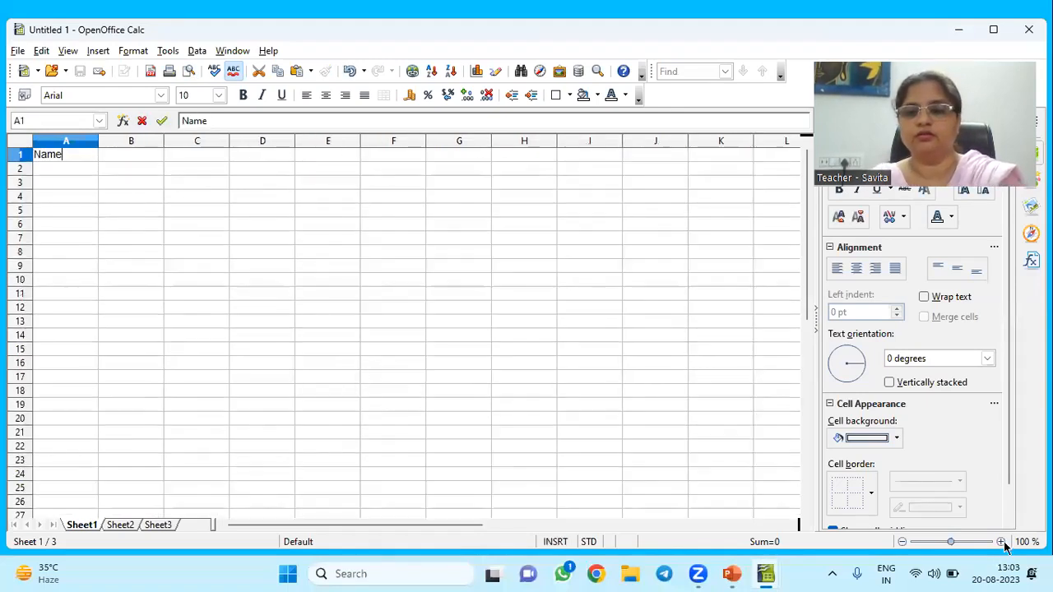
pyautogui.click(1002, 543)
pyautogui.click(1002, 543)
pyautogui.click(1002, 543)
pyautogui.click(1002, 543)
pyautogui.click(1002, 543)
pyautogui.click(1002, 543)
pyautogui.click(1002, 541)
pyautogui.click(1002, 541)
pyautogui.click(1002, 541)
pyautogui.click(1001, 542)
pyautogui.click(1002, 543)
pyautogui.click(1000, 543)
pyautogui.click(1000, 543)
pyautogui.click(191, 161)
pyautogui.write('Father')
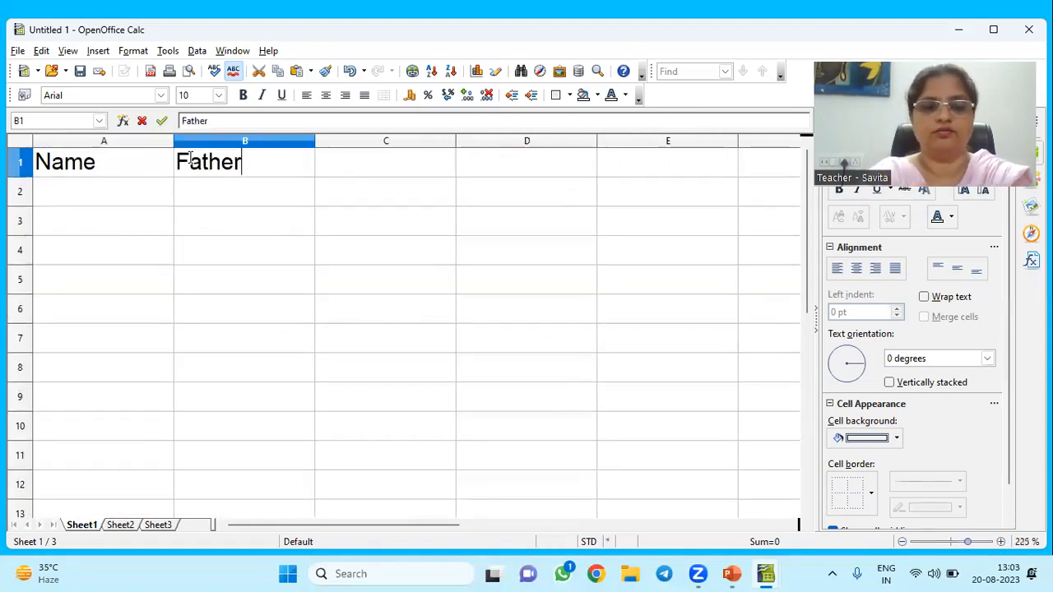
pyautogui.write(' ANm')
pyautogui.press('BackSpace')
pyautogui.press('BackSpace')
pyautogui.press('BackSpace')
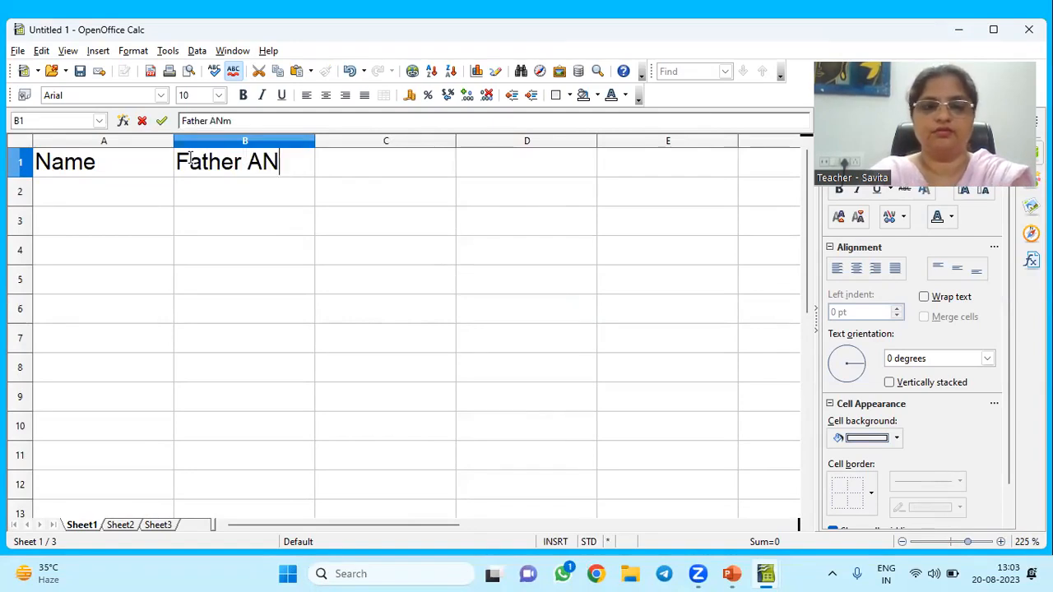
pyautogui.write('Name')
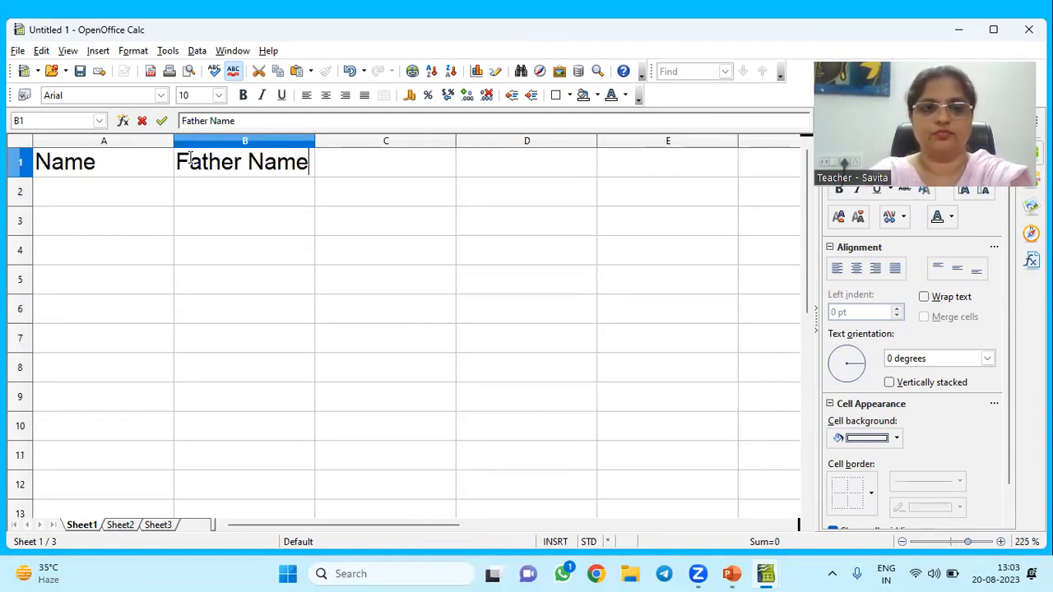
pyautogui.press('Tab')
pyautogui.write('Mother')
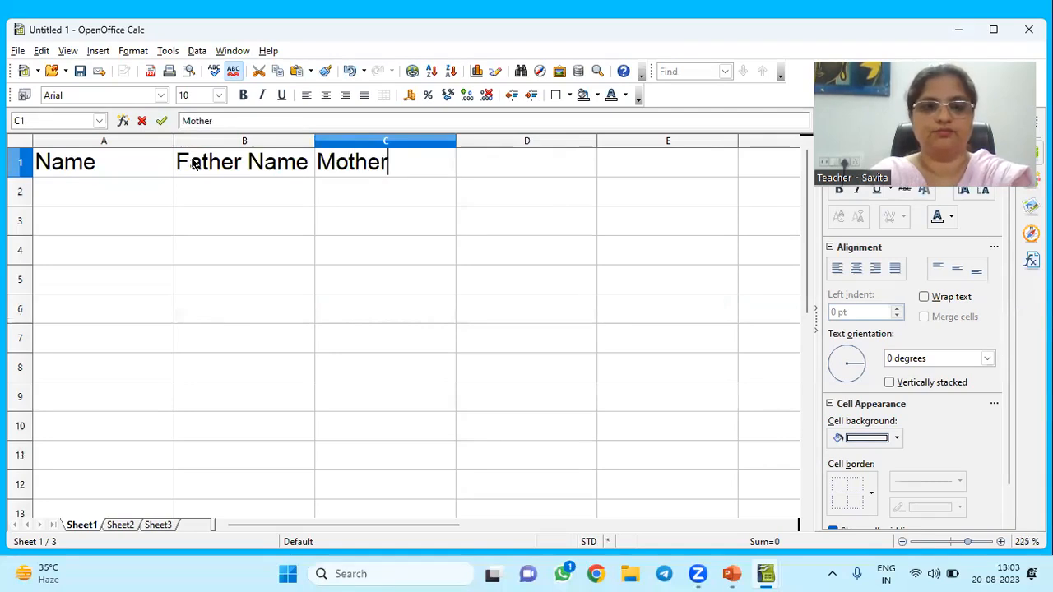
pyautogui.write(' Name')
pyautogui.press('Return')
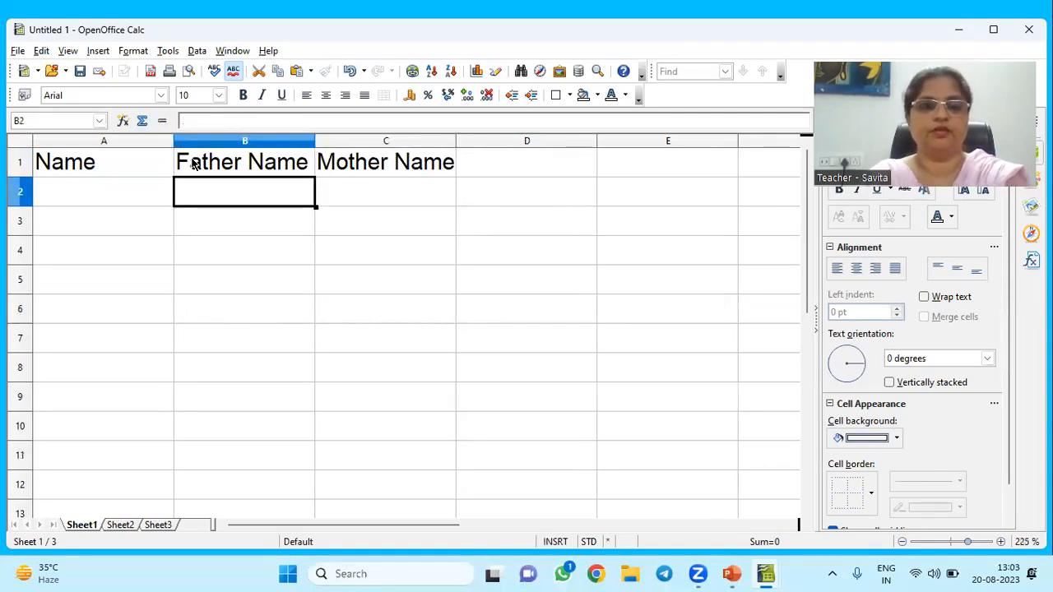
# Step: Fill row 2 with the first person's name, father's name and mother's name in columns A to C
pyautogui.press('Left')
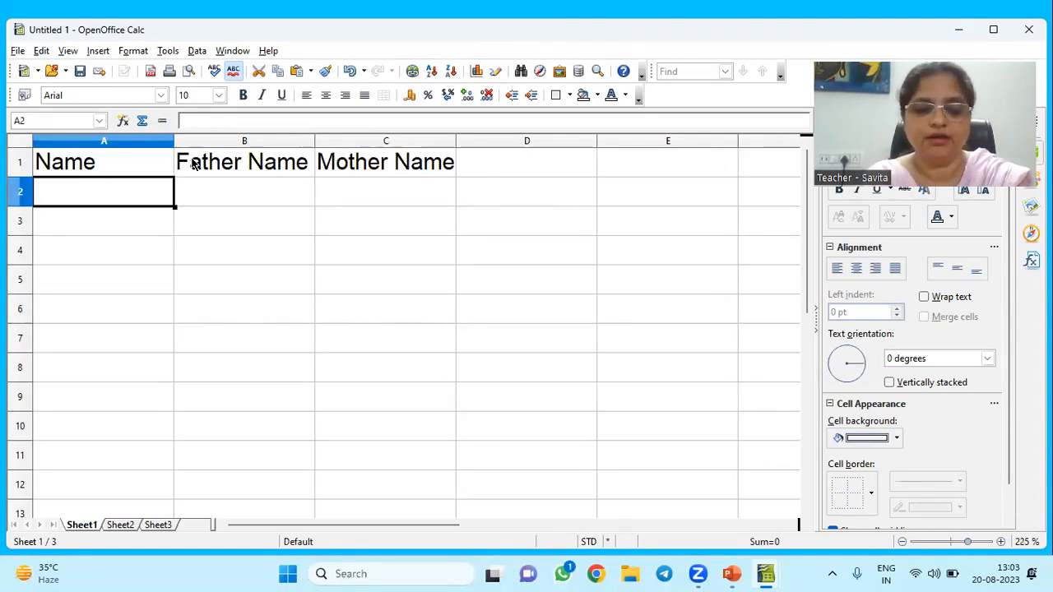
pyautogui.write('AMITA')
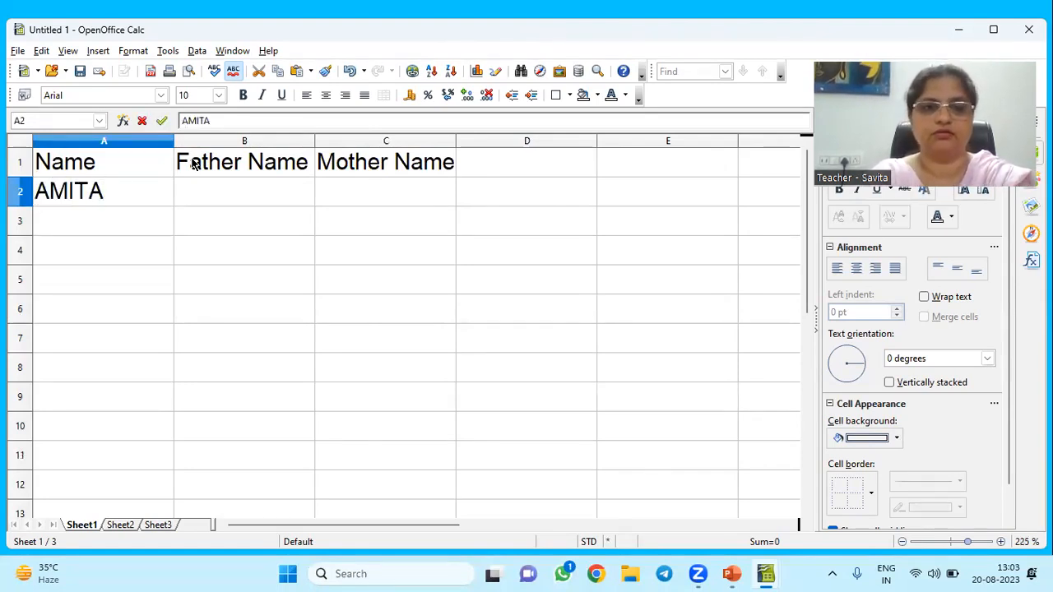
pyautogui.press('Tab')
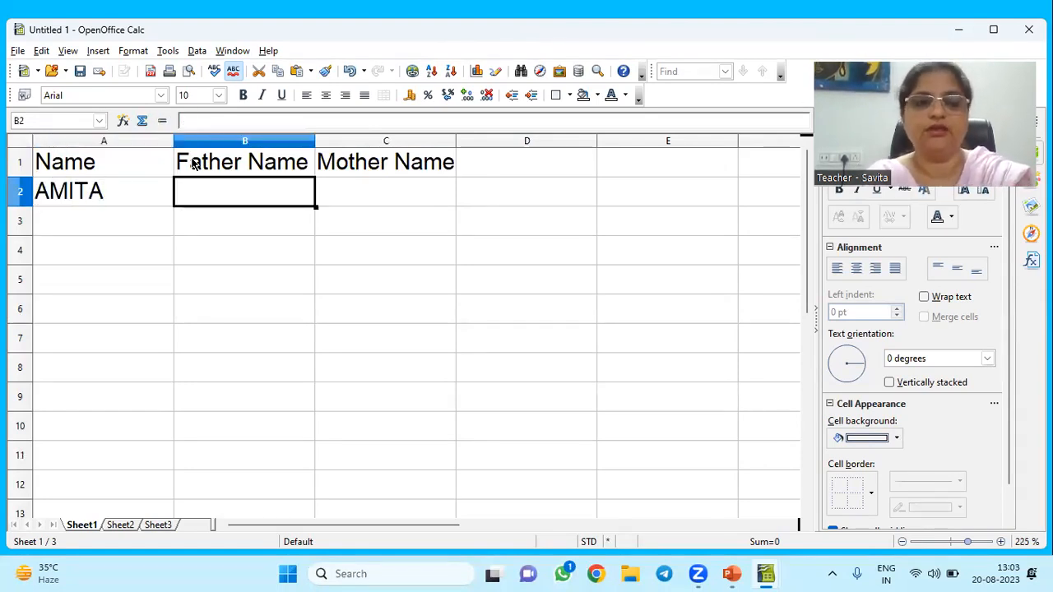
pyautogui.write('ANIL')
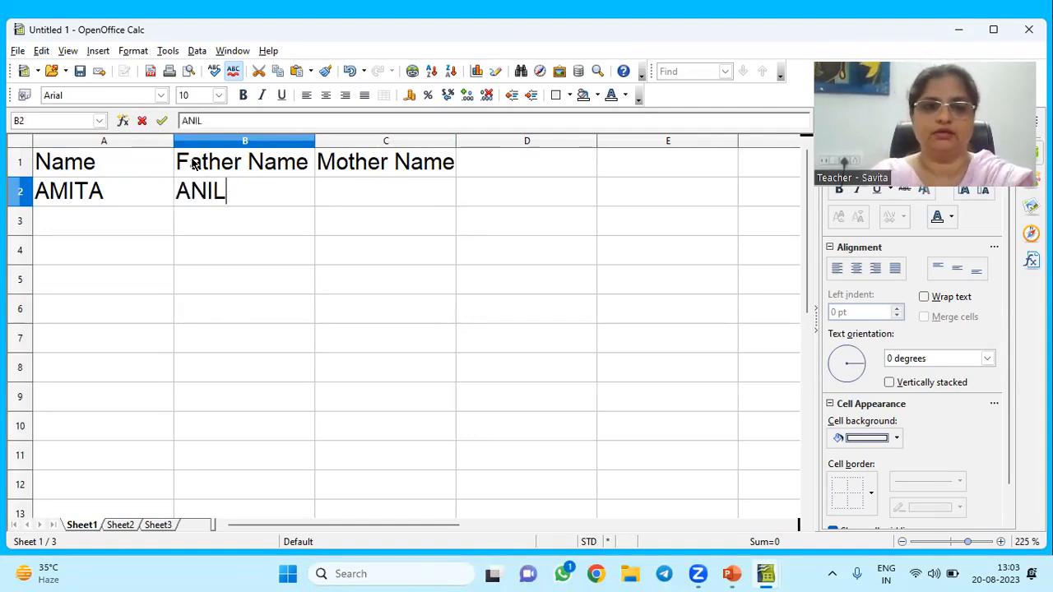
pyautogui.press('Tab')
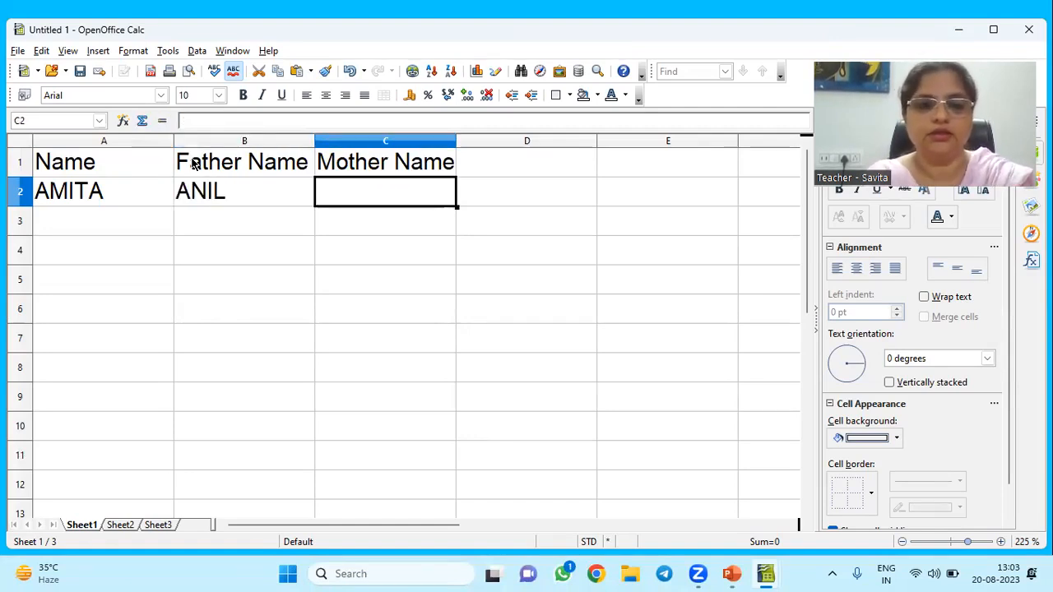
pyautogui.write('SONIA')
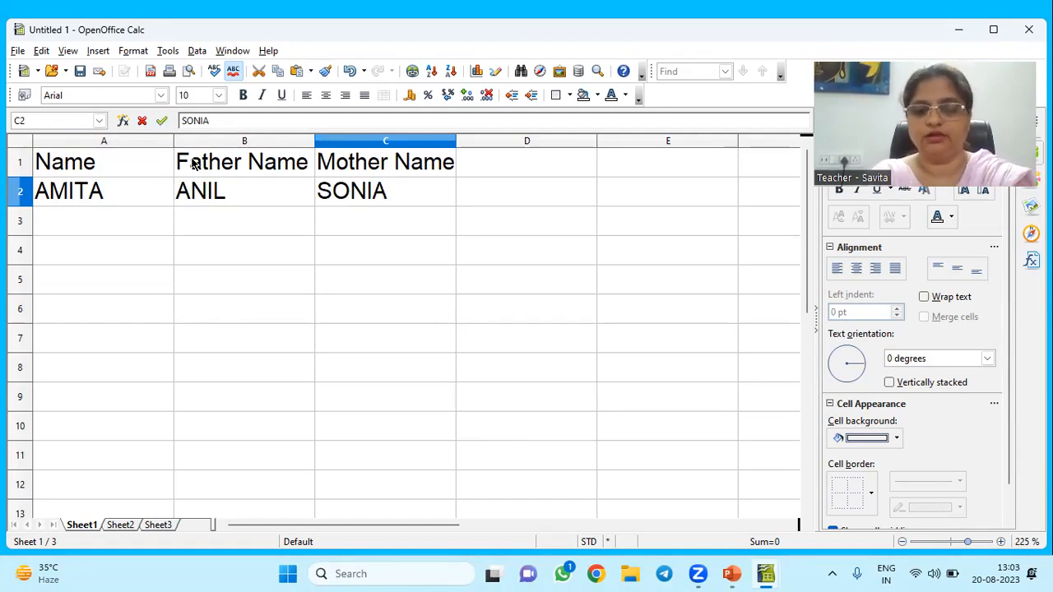
pyautogui.press('Return')
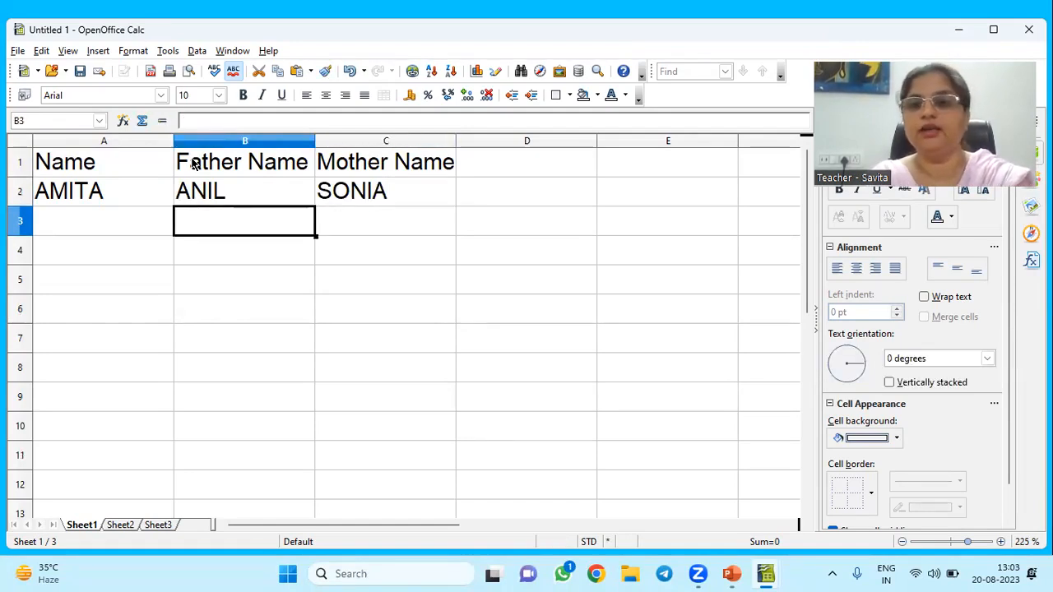
# Step: Fill row 3 with the second person's name, father's name and mother's name in columns A to C
pyautogui.press('Left')
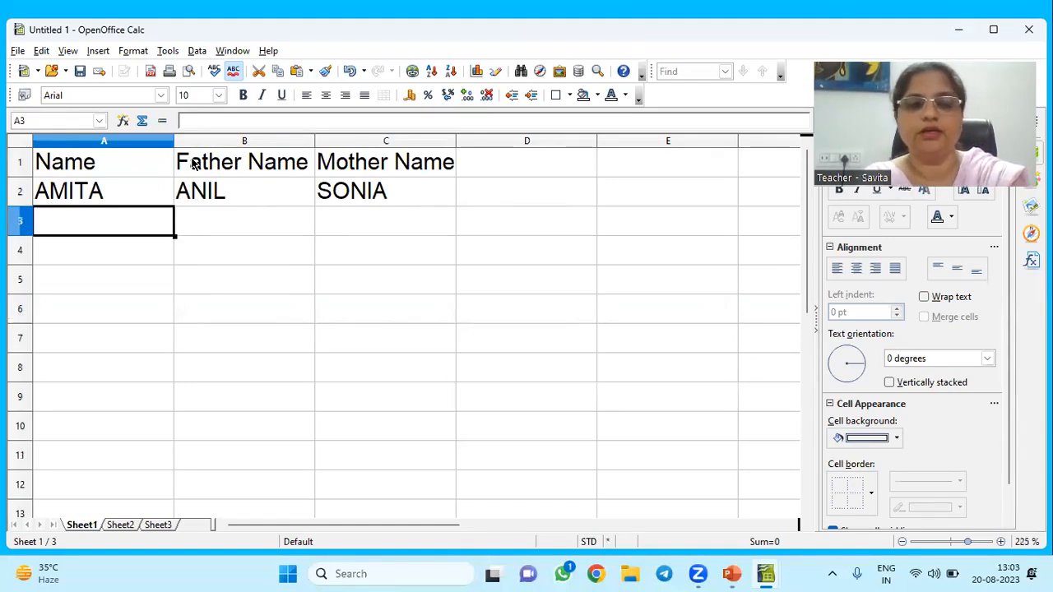
pyautogui.write('N')
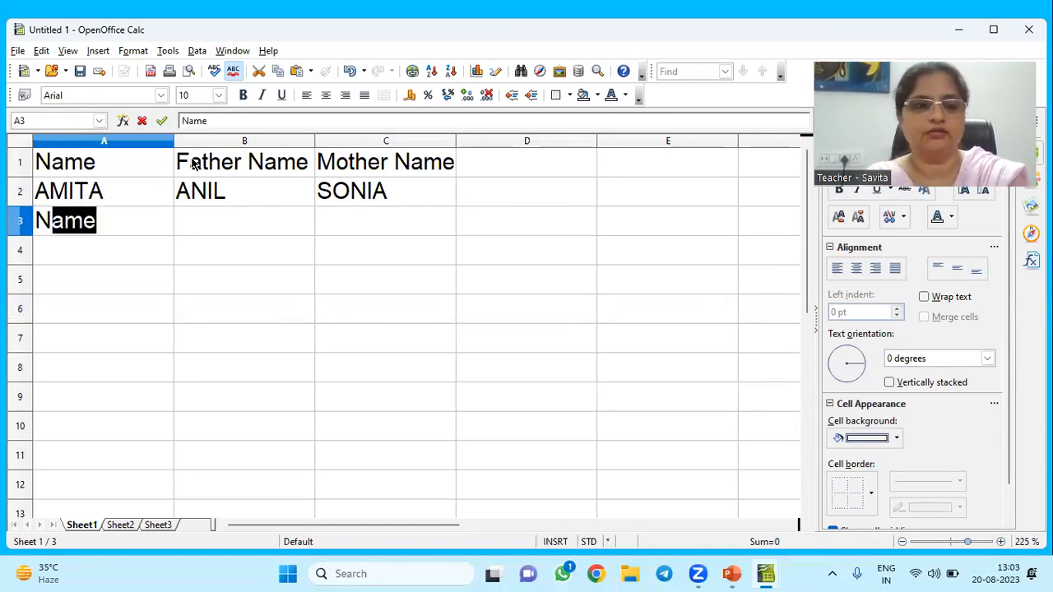
pyautogui.write('EERAJA')
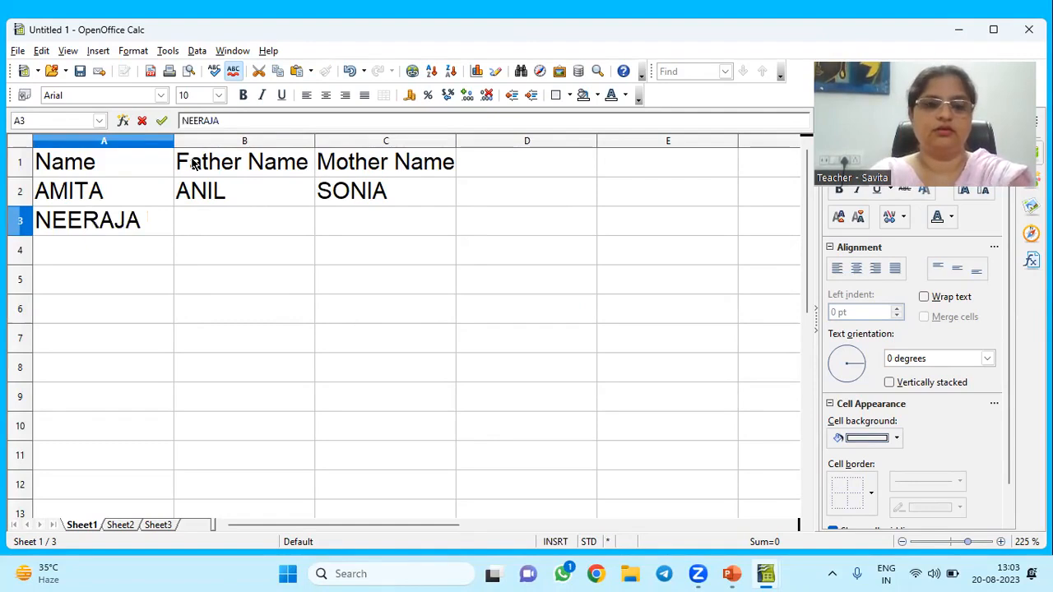
pyautogui.press('Tab')
pyautogui.write('S')
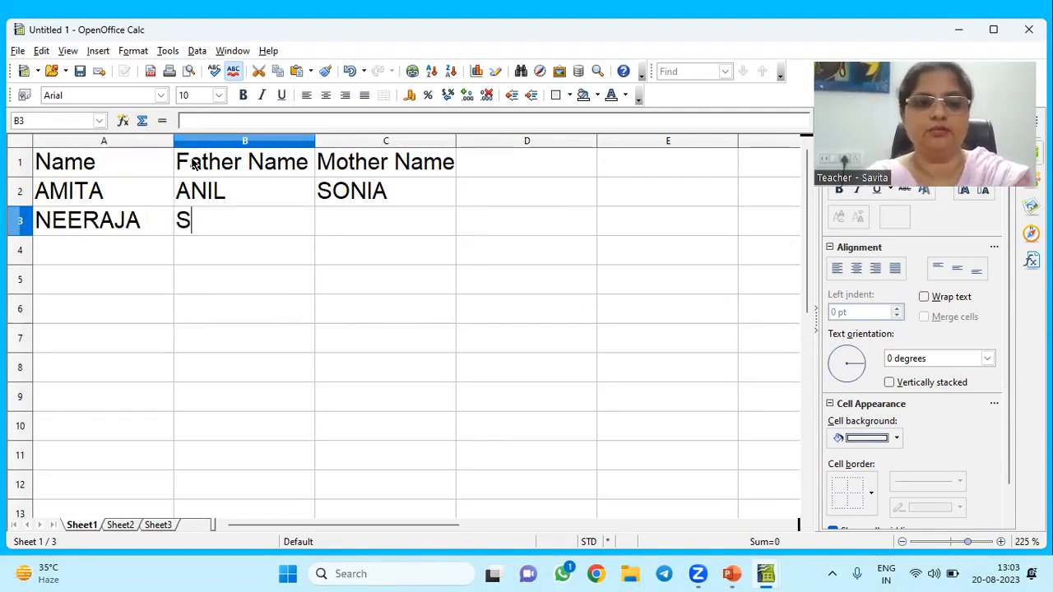
pyautogui.write('UNIL')
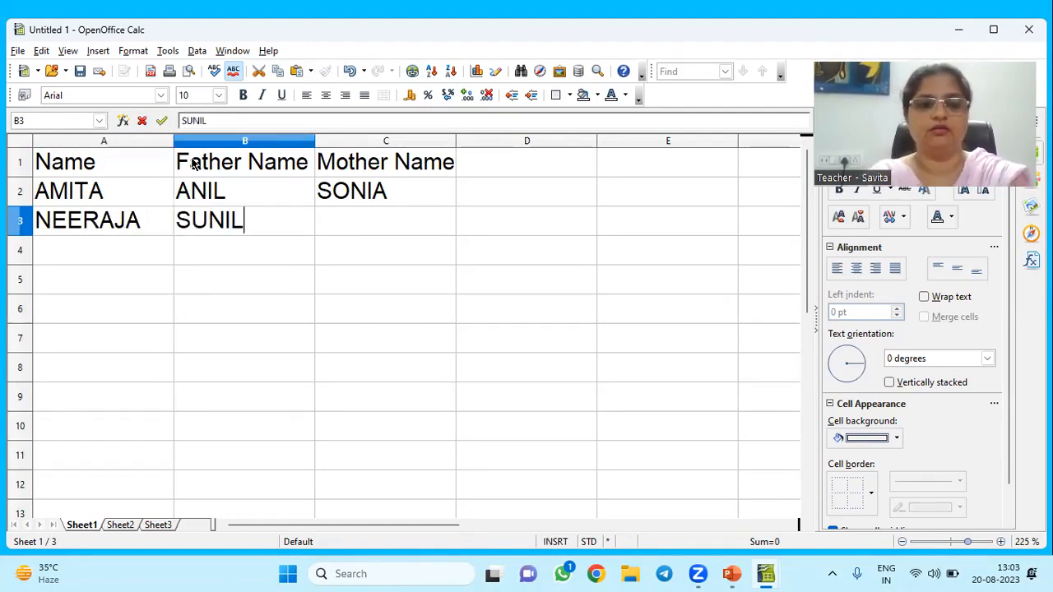
pyautogui.press('Tab')
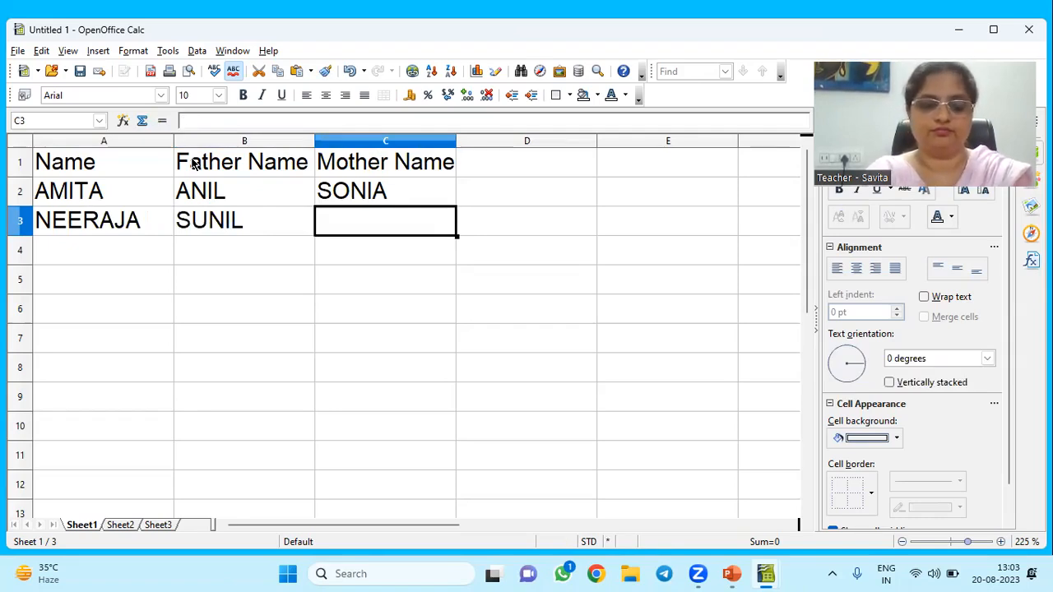
pyautogui.write('MAMTA')
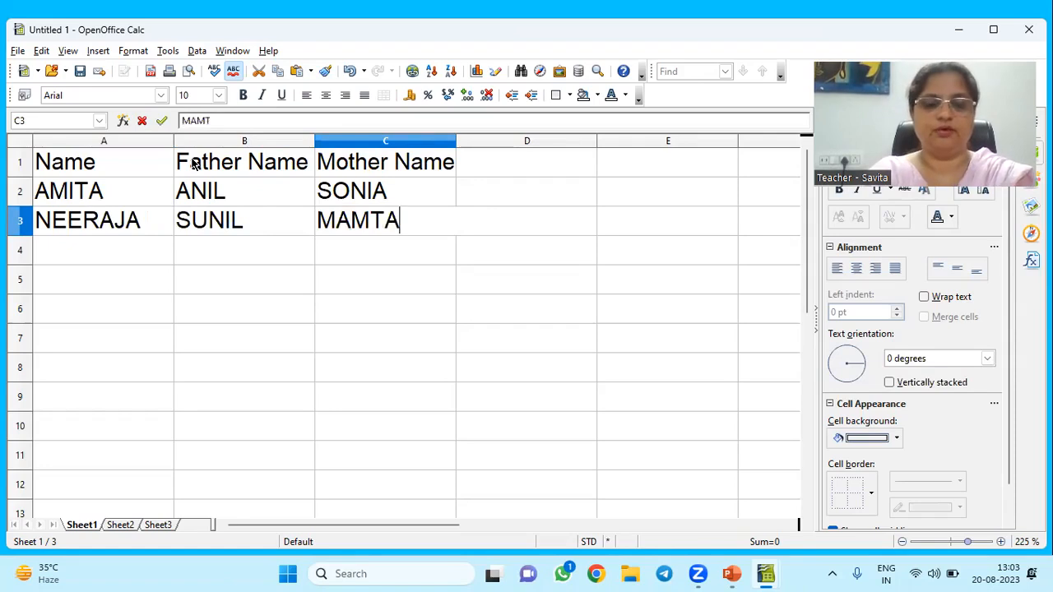
pyautogui.press('Return')
# Step: Fill row 4 with the third person's name, father's name and mother's name in columns A to C
pyautogui.press('Home')
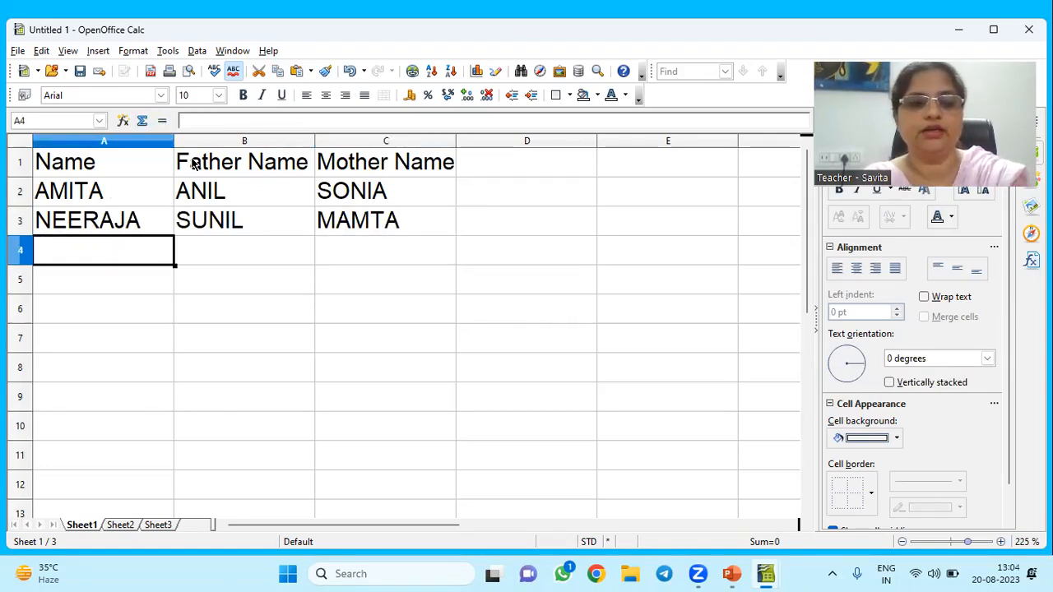
pyautogui.write('AMIT')
pyautogui.press('BackSpace')
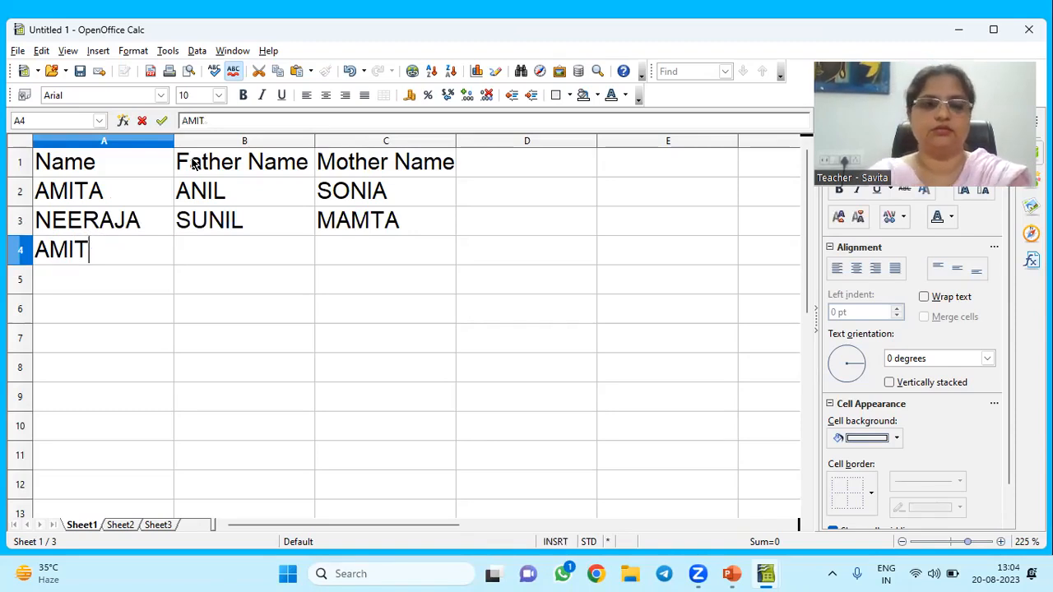
pyautogui.press('Tab')
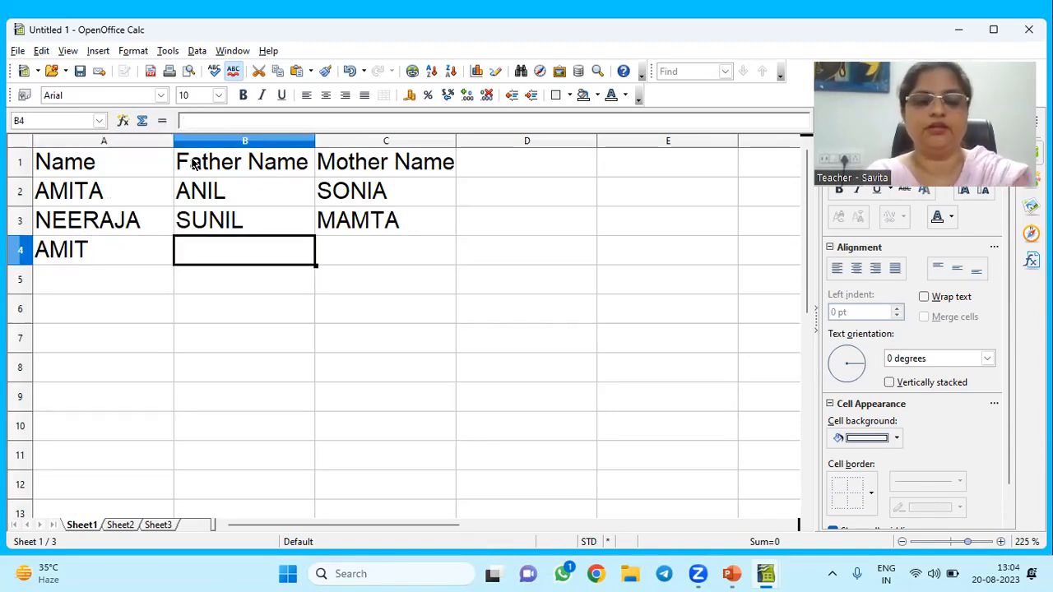
pyautogui.write('KAMAL')
pyautogui.press('Tab')
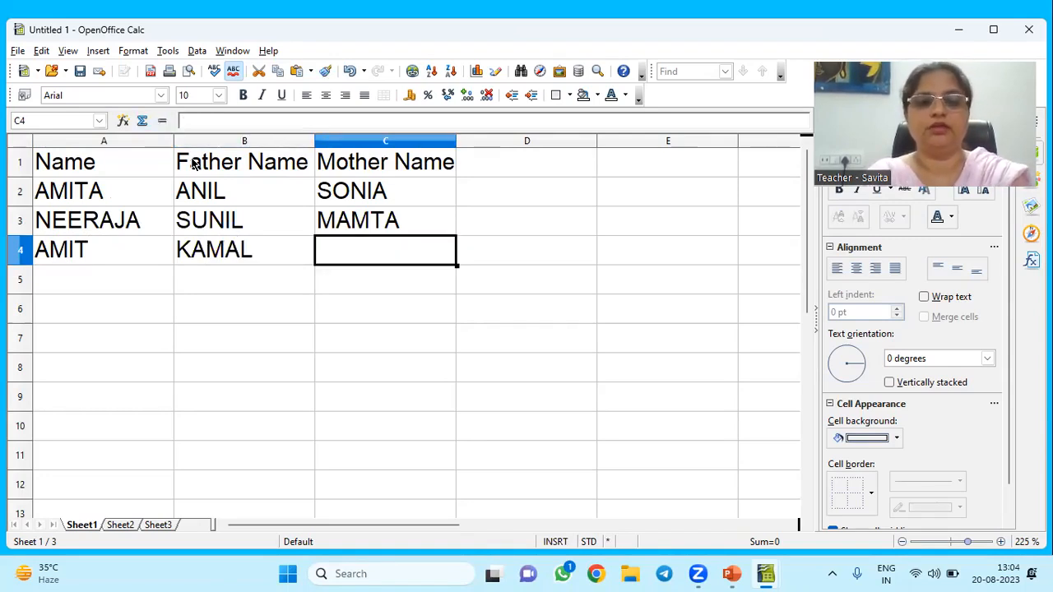
pyautogui.write('SEE')
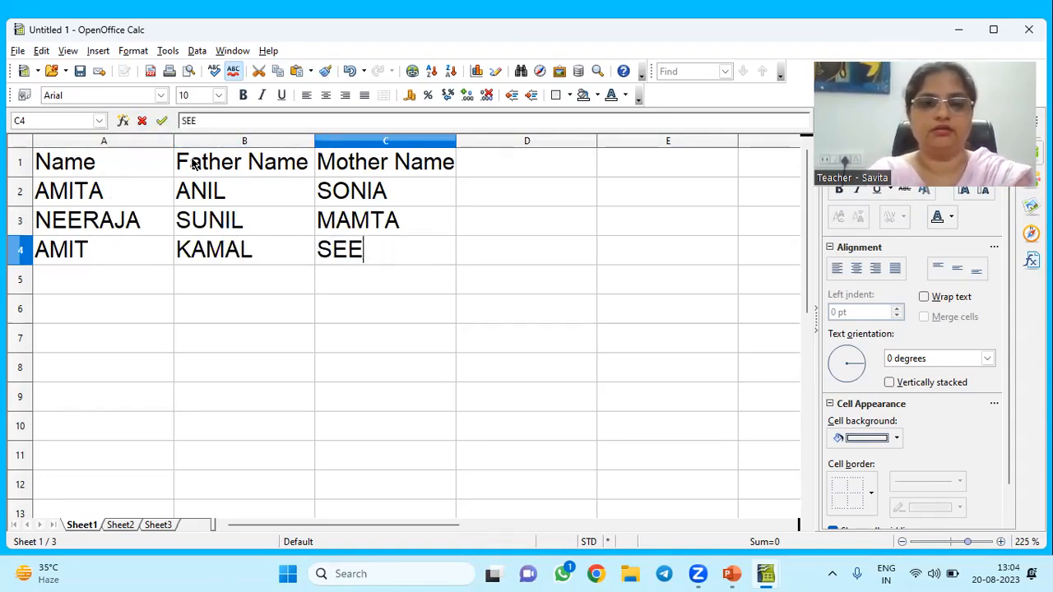
pyautogui.write('MA RANI')
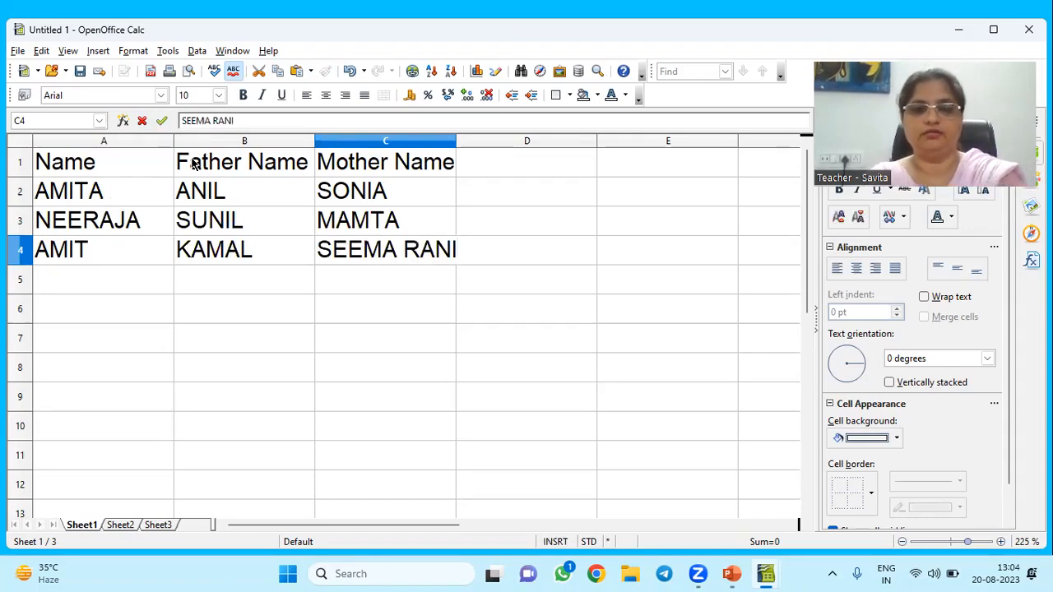
pyautogui.press('Return')
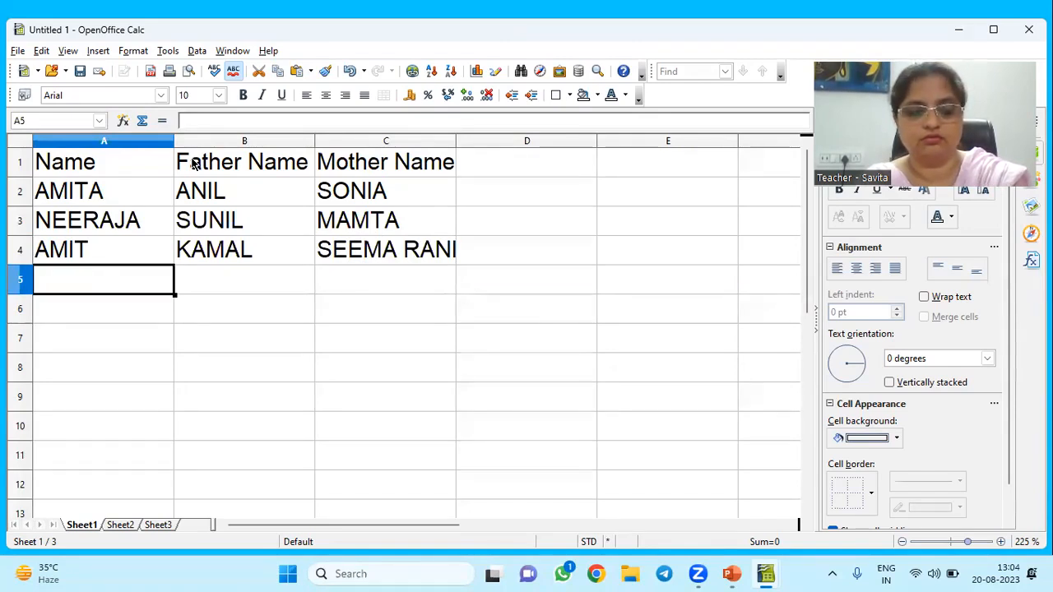
# Step: Fill row 5 with the fourth person's name, father's name and mother's name in columns A to C
pyautogui.write('VIPIN')
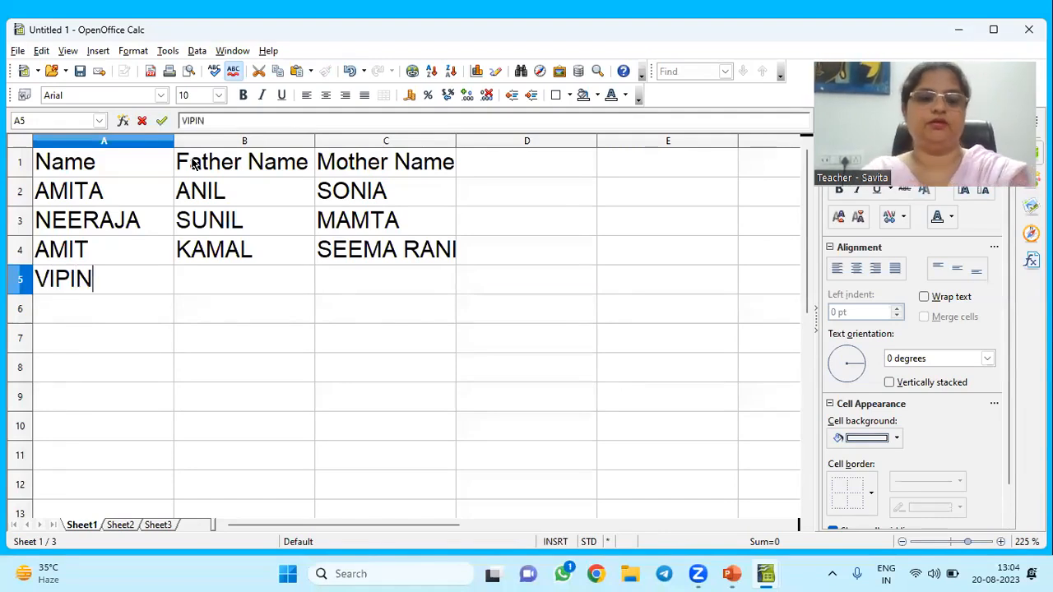
pyautogui.press('Tab')
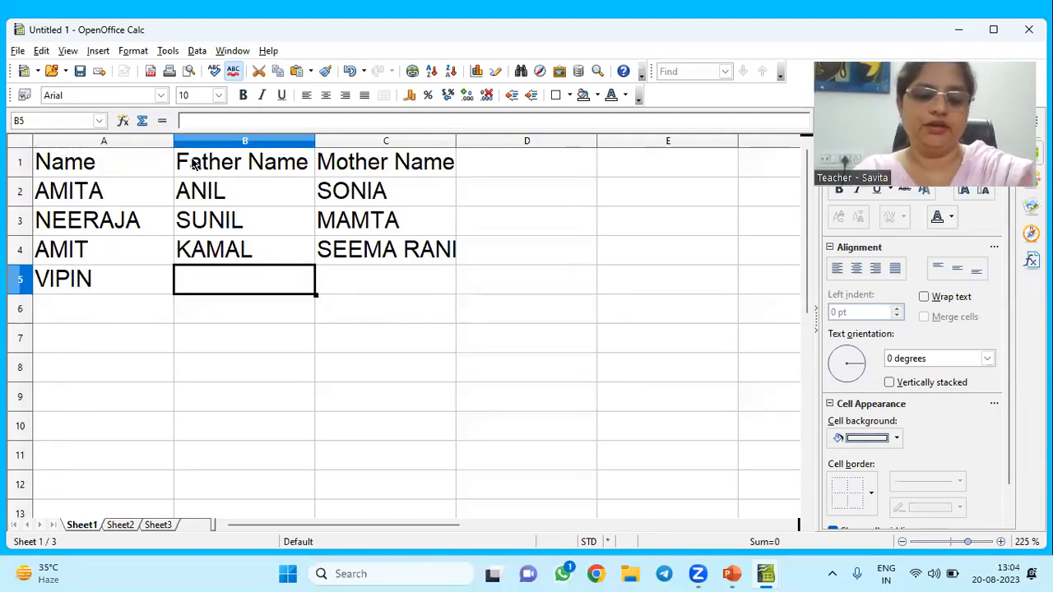
pyautogui.write('GANESH')
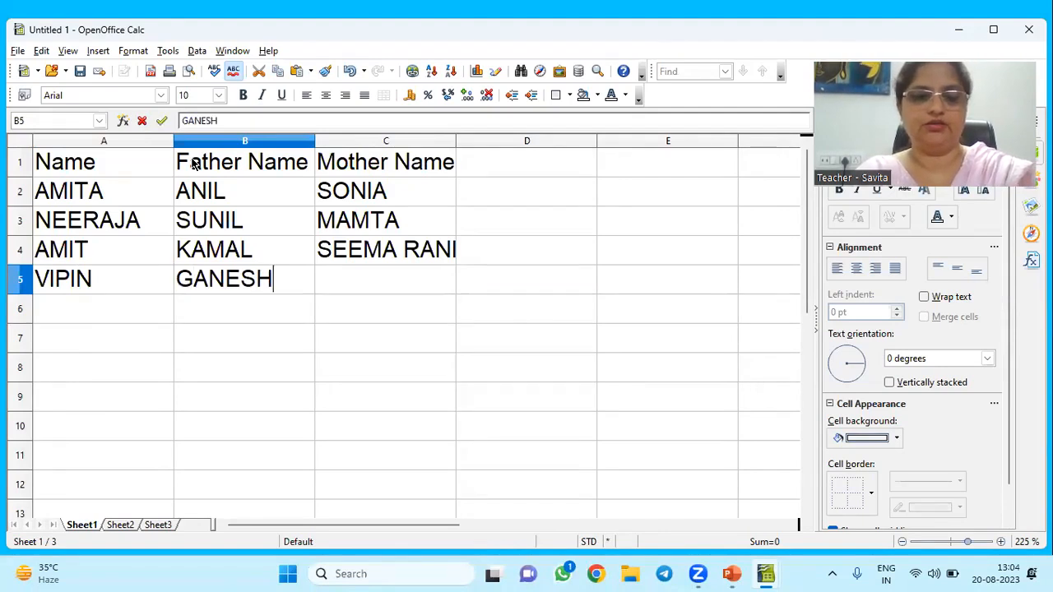
pyautogui.press('Tab')
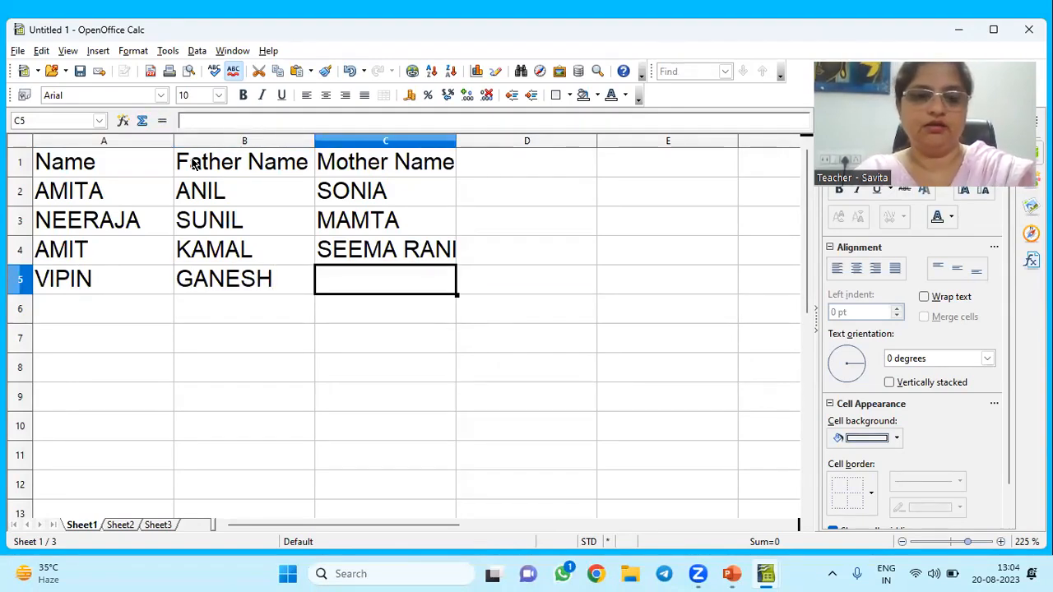
pyautogui.write('MEERA')
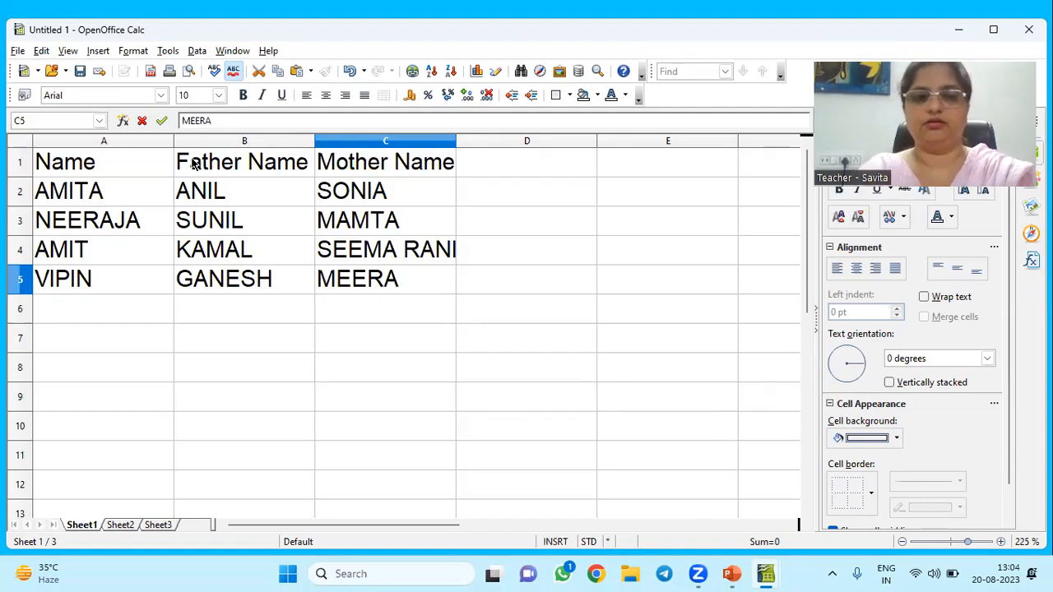
# Step: Commit the mother's name in C5 and move to cell A6
pyautogui.press('Return')
pyautogui.press('Left')
pyautogui.press('Left')
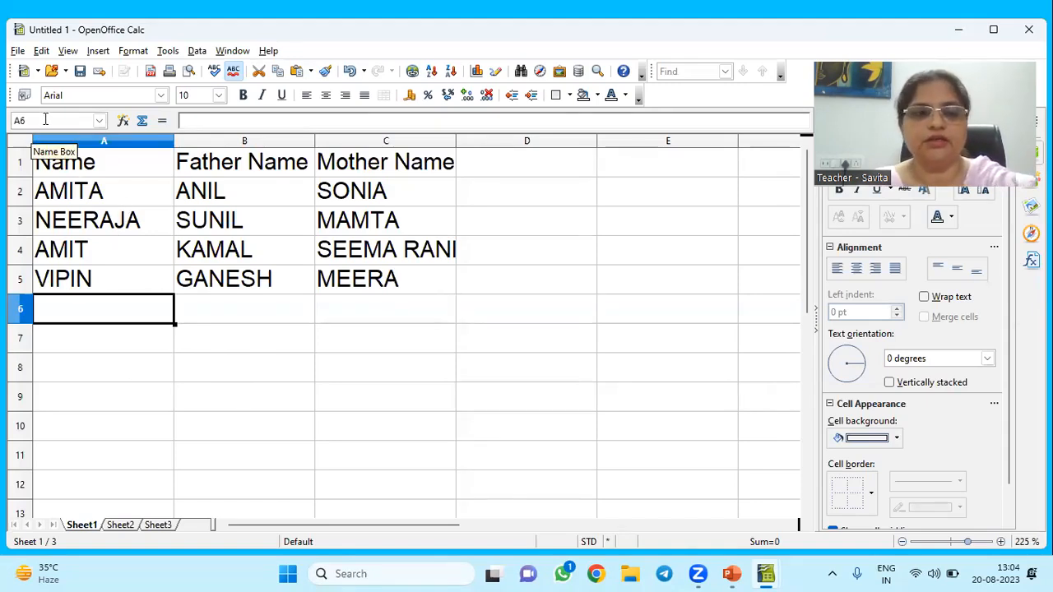
# Step: Start saving the spreadsheet and choose the Recovery Image (F:) drive as its location
pyautogui.click(17, 51)
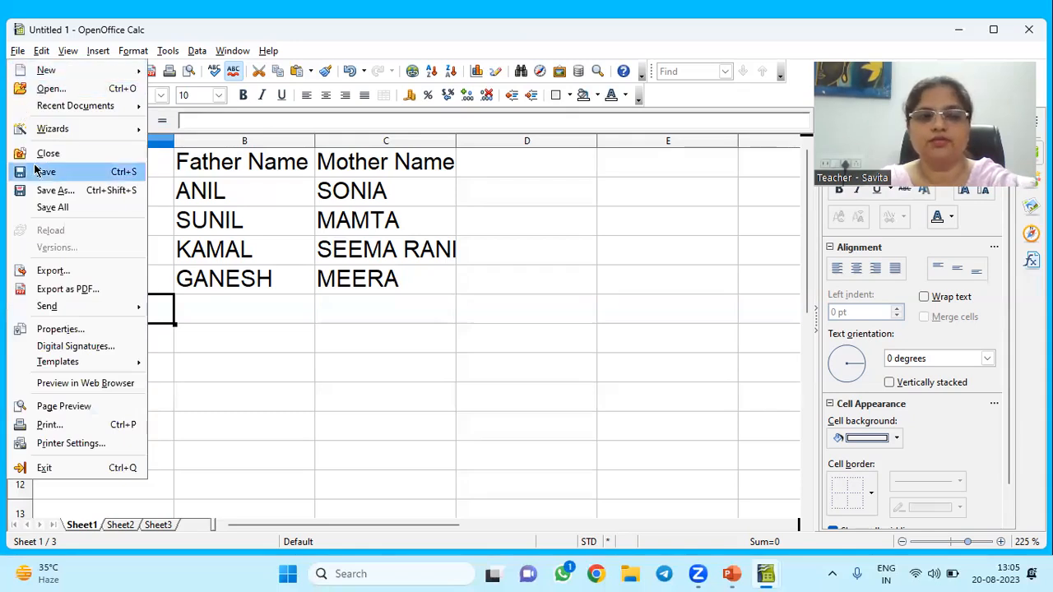
pyautogui.click(37, 170)
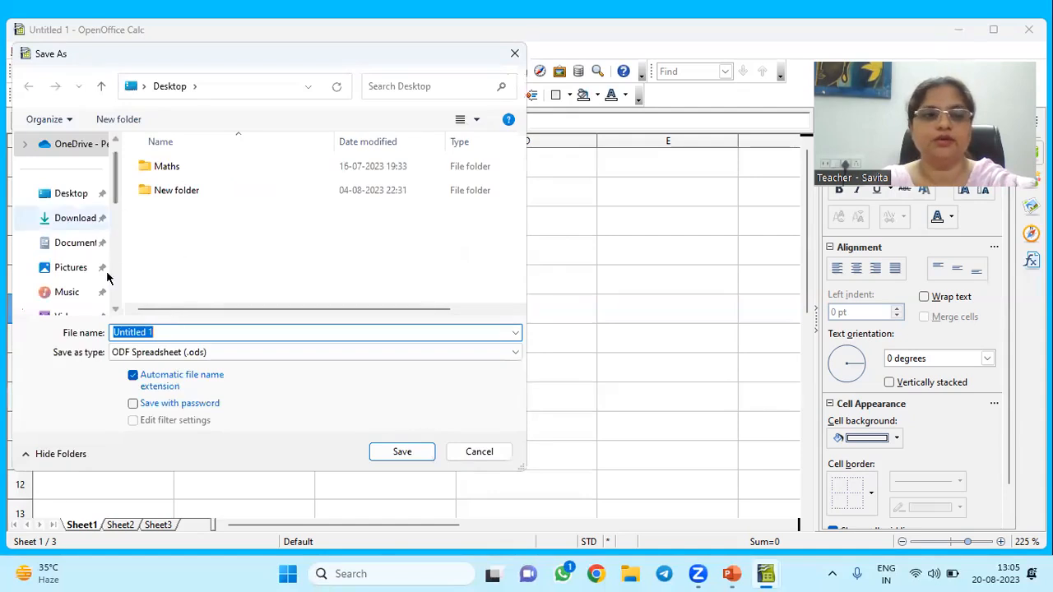
pyautogui.scroll(-10, 103, 271)
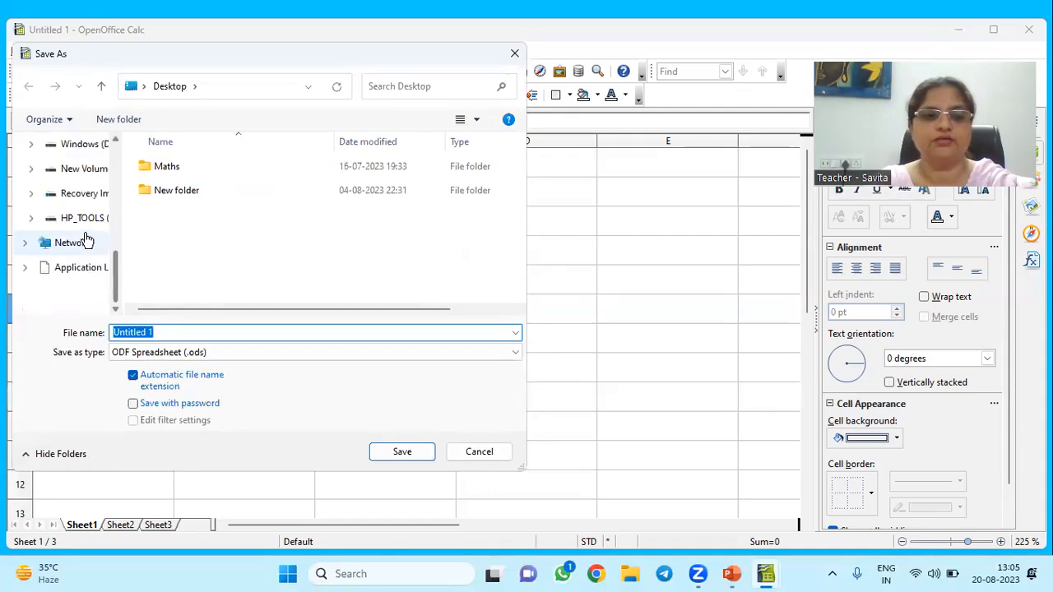
pyautogui.moveTo(122, 252); pyautogui.dragTo(171, 252)
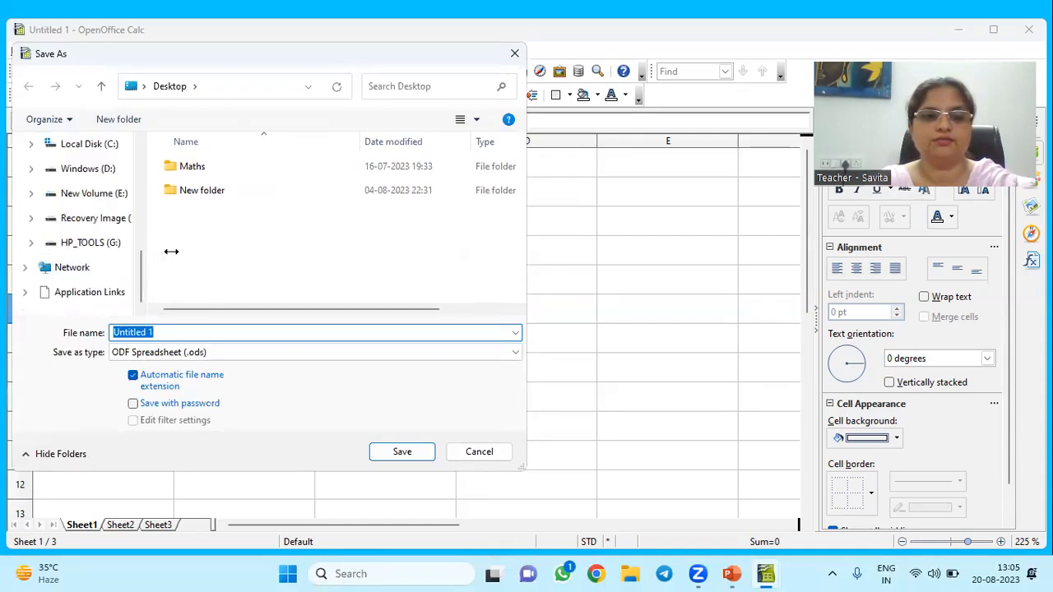
pyautogui.click(103, 221)
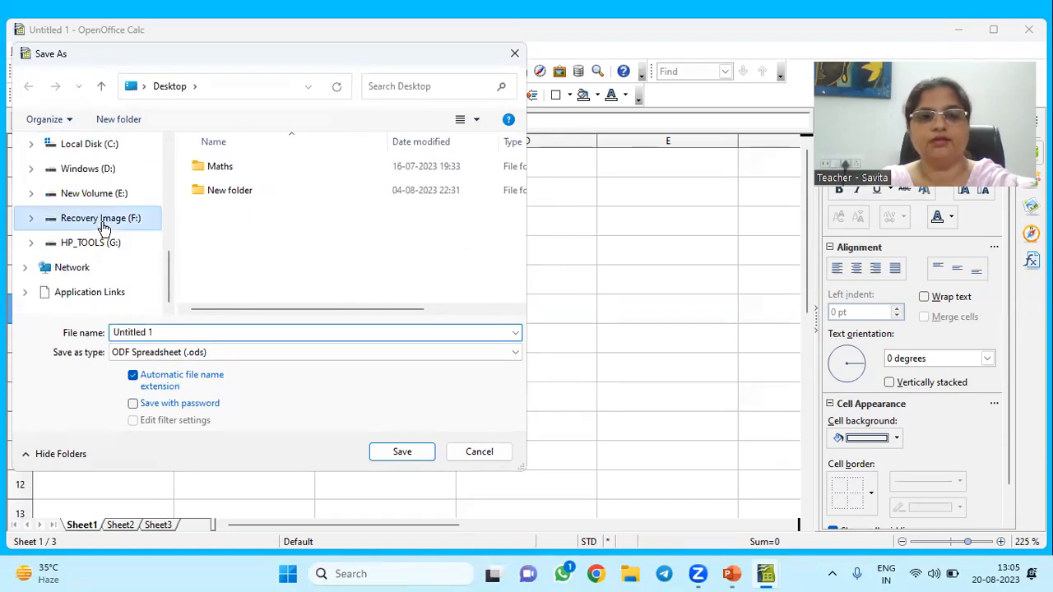
# Step: Name the spreadsheet "Invitation Data" and save it as an ODF Spreadsheet (.ods)
pyautogui.click(125, 329)
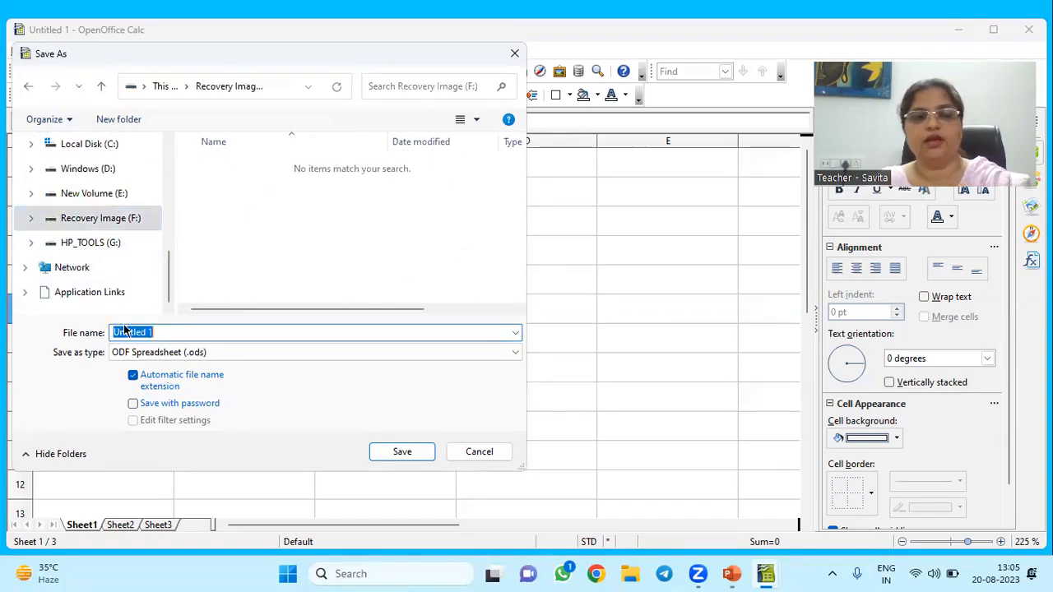
pyautogui.write('dA')
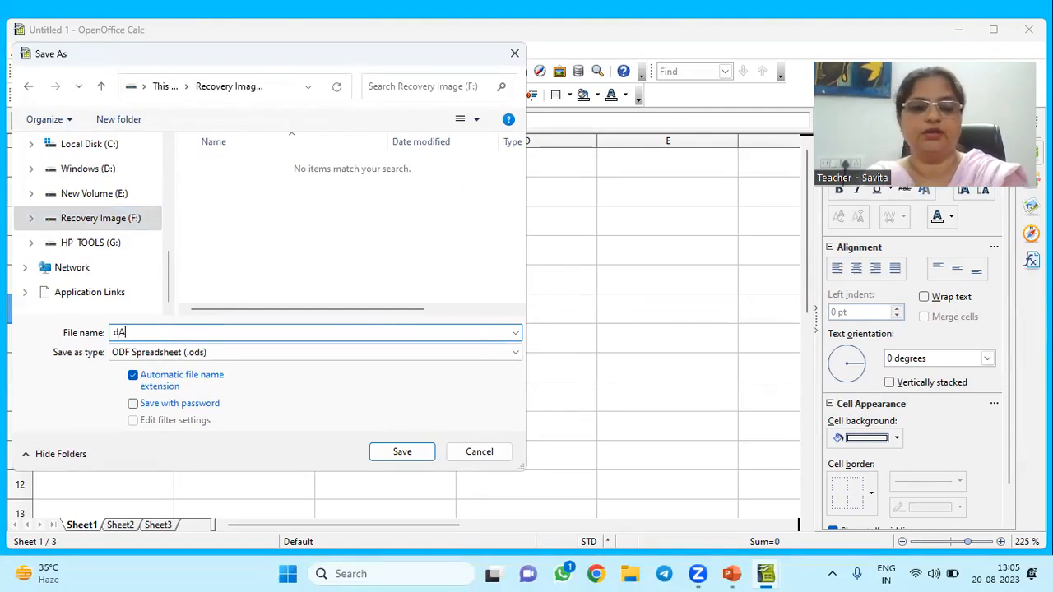
pyautogui.write('f')
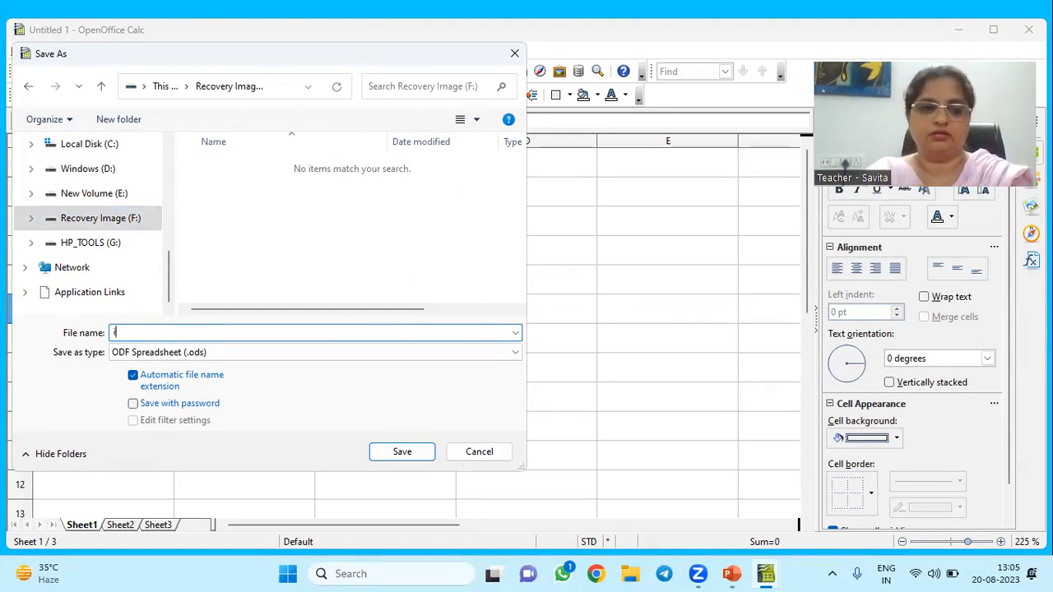
pyautogui.press('BackSpace')
pyautogui.press('BackSpace')
pyautogui.write('Invitai')
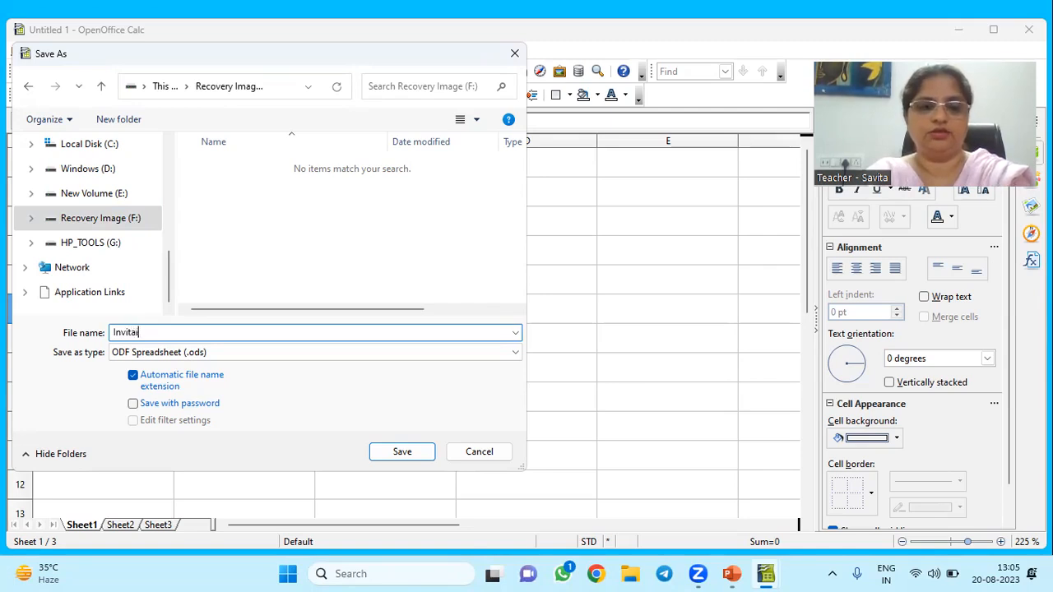
pyautogui.press('BackSpace')
pyautogui.write('tio')
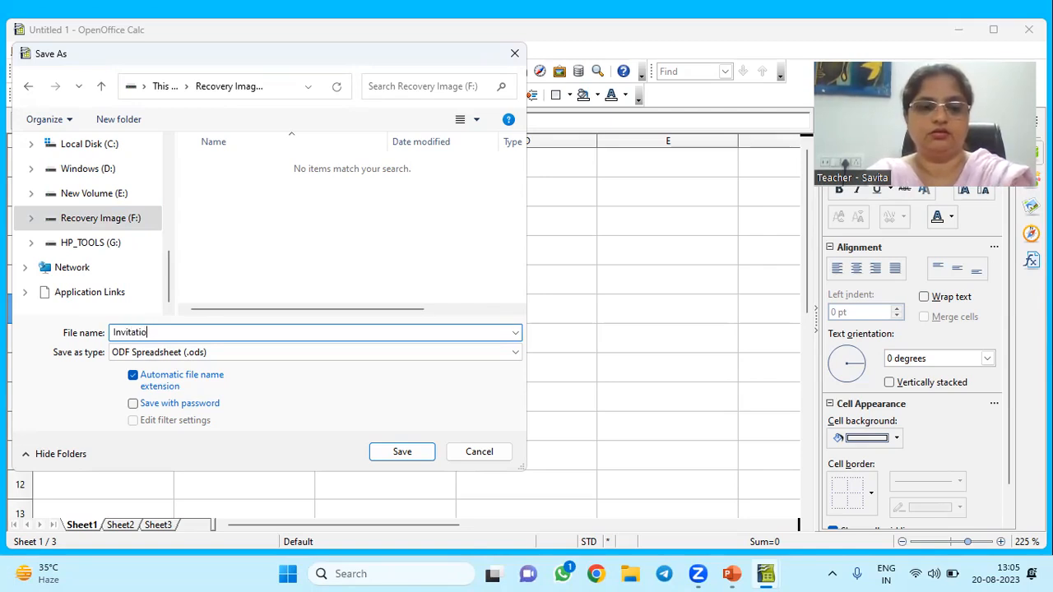
pyautogui.write('n Data')
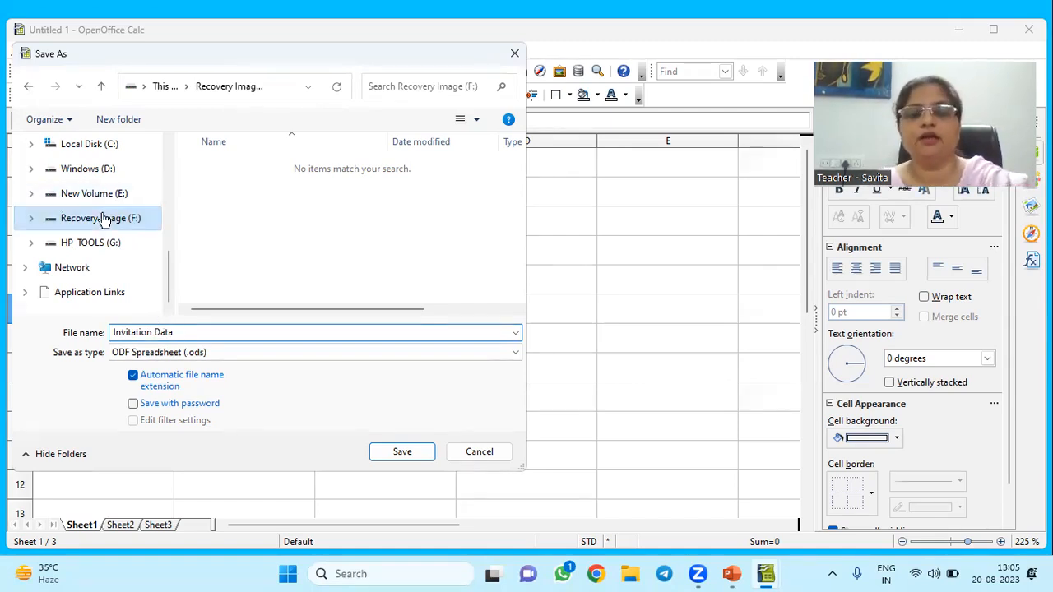
pyautogui.click(317, 82)
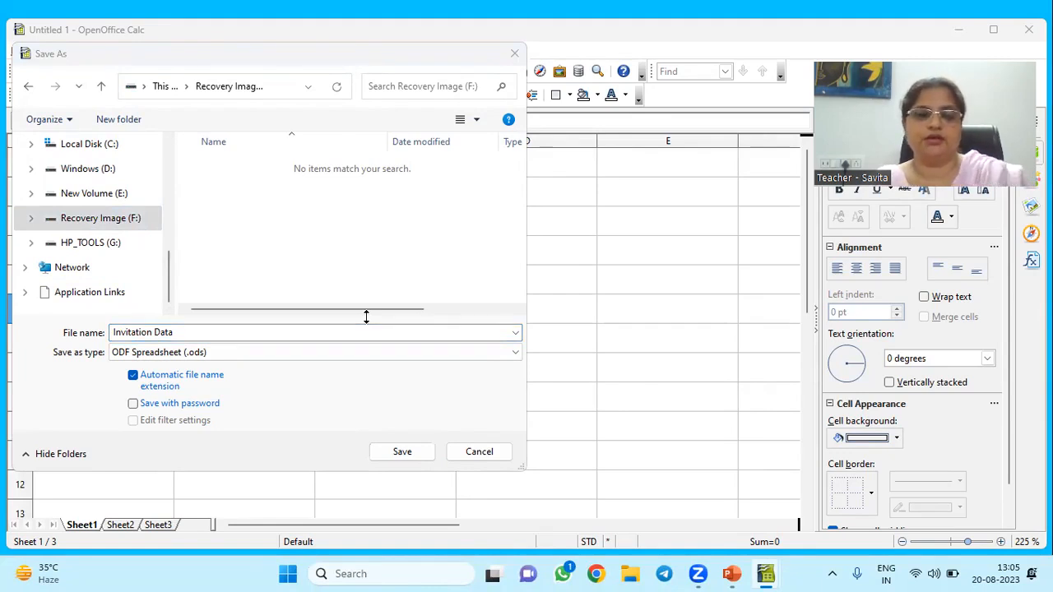
pyautogui.click(132, 222)
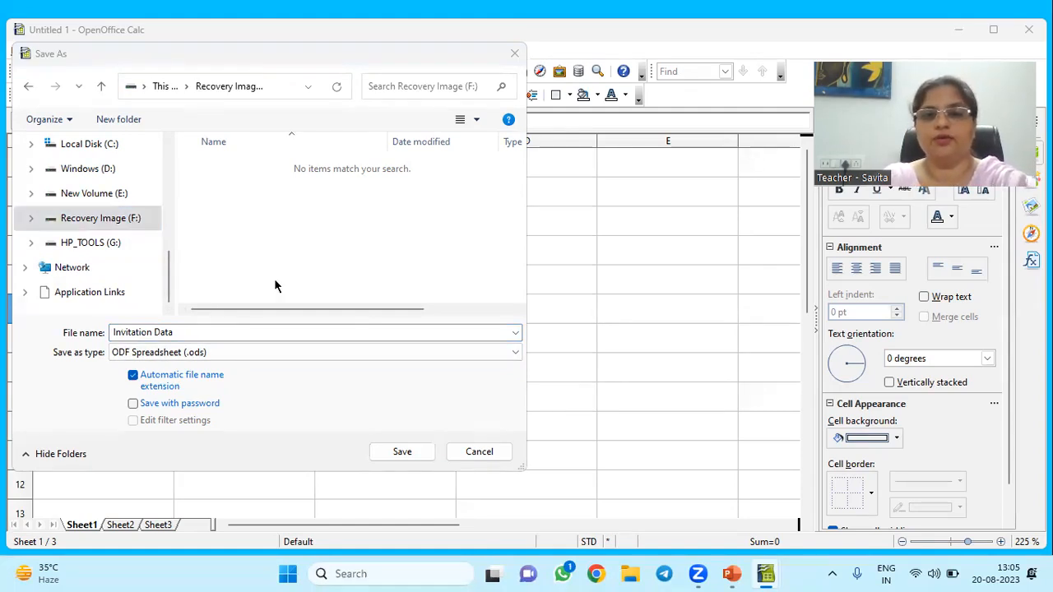
pyautogui.click(417, 454)
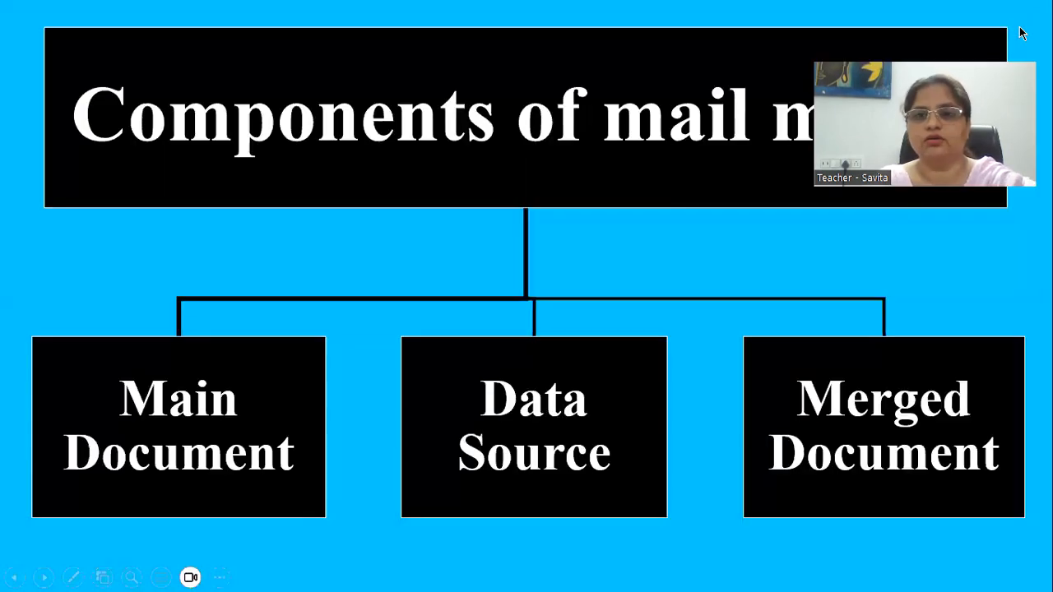
# Step: Switch from the slide show to the blank document in OpenOffice Writer
pyautogui.click(1020, 31)
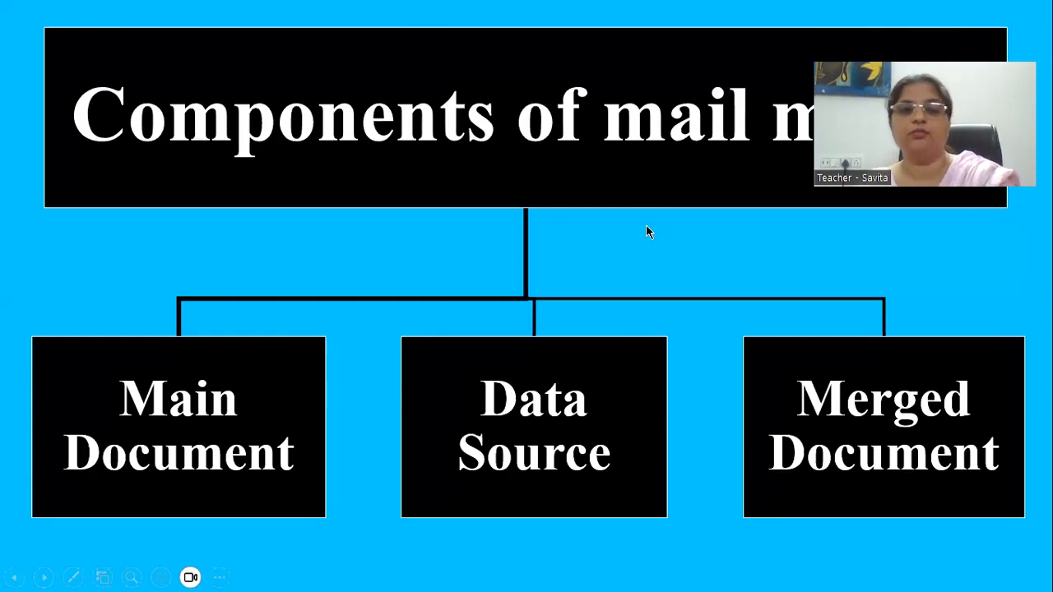
pyautogui.hotkey('alt', 'Tab')
pyautogui.hotkey('alt', 'Tab')
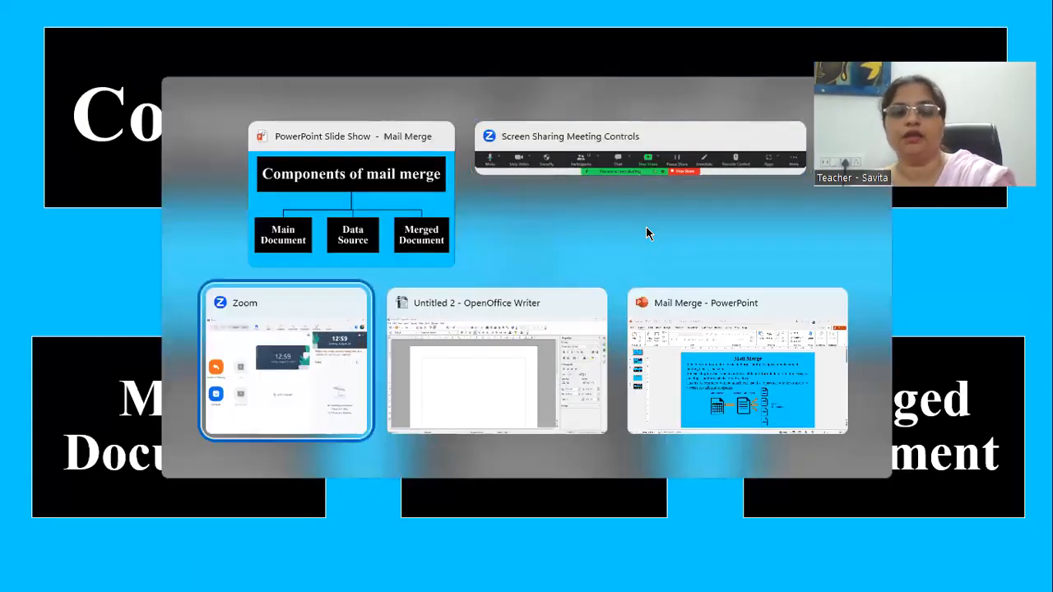
pyautogui.hotkey('alt', 'Tab')
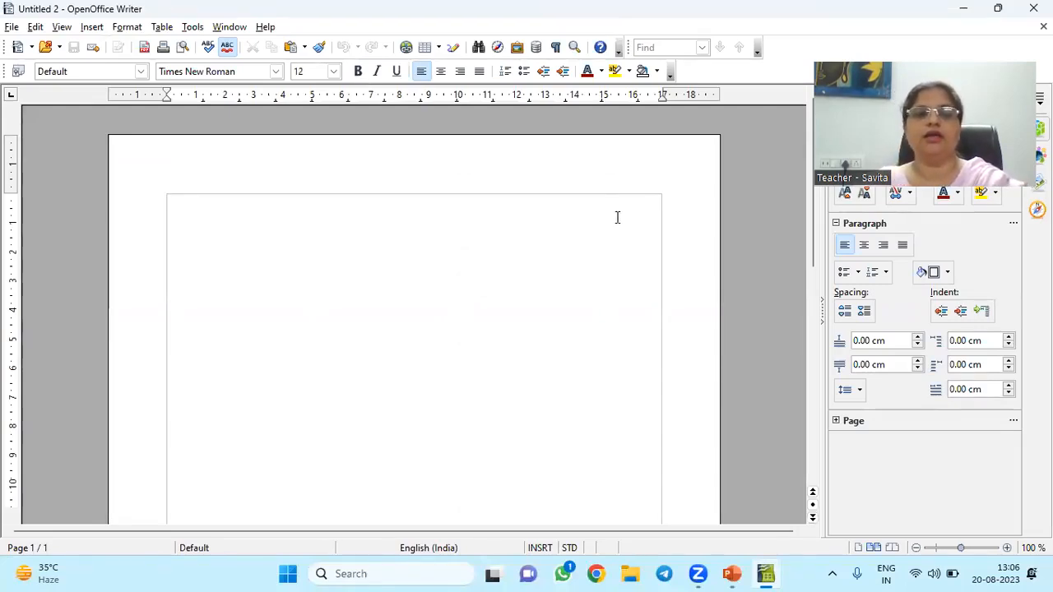
# Step: Return to the PowerPoint slide show and draw a red pen tick above the Data Source box
pyautogui.hotkey('alt', 'Tab')
pyautogui.click(564, 190)
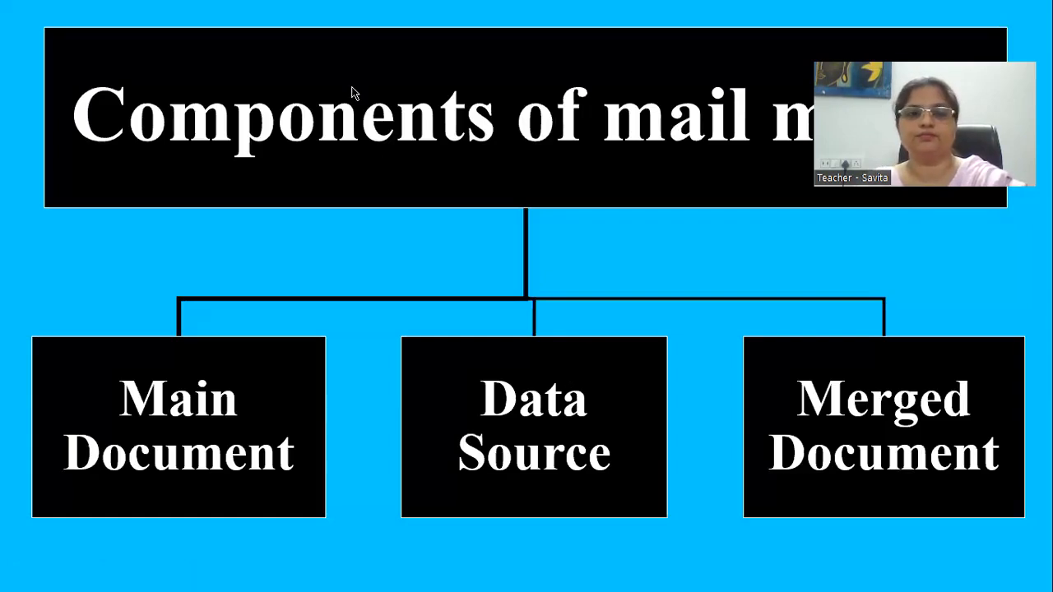
pyautogui.hotkey('ctrl', 'p')
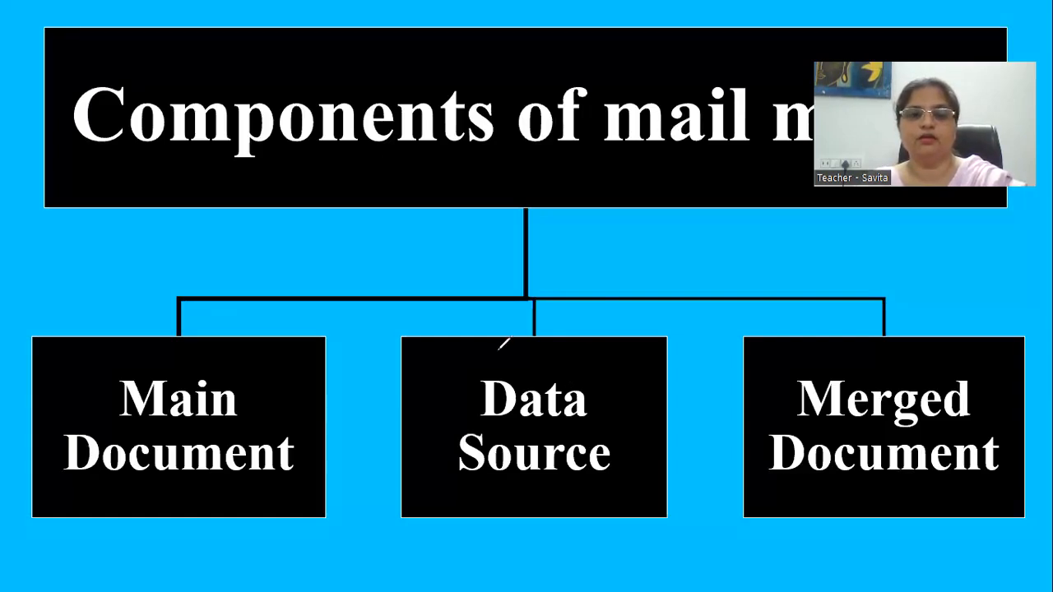
pyautogui.moveTo(482, 325)
pyautogui.mouseDown()
pyautogui.moveTo(536, 329)
pyautogui.moveTo(611, 302)
pyautogui.mouseUp()
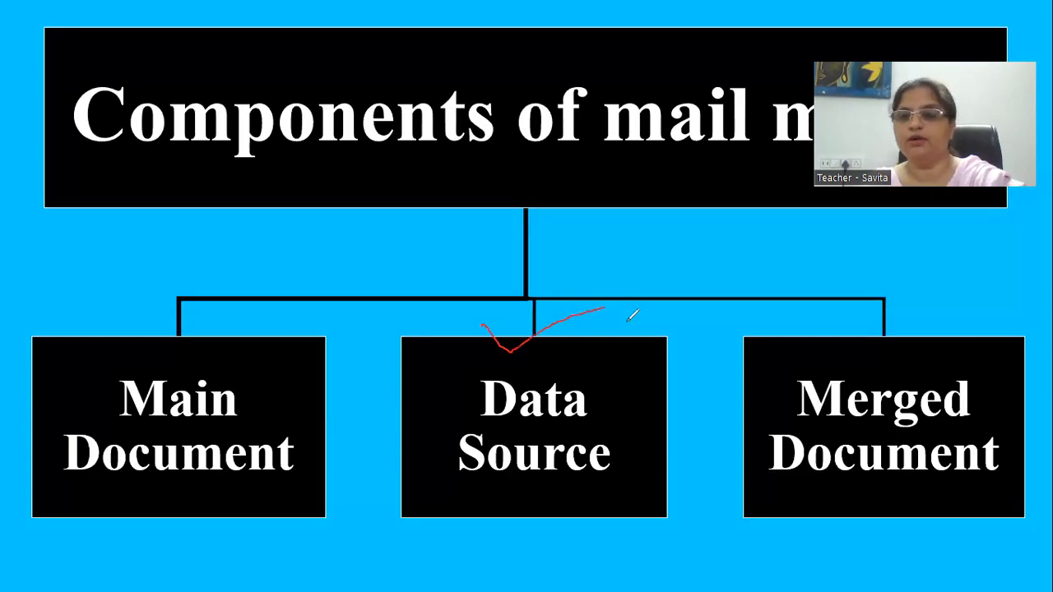
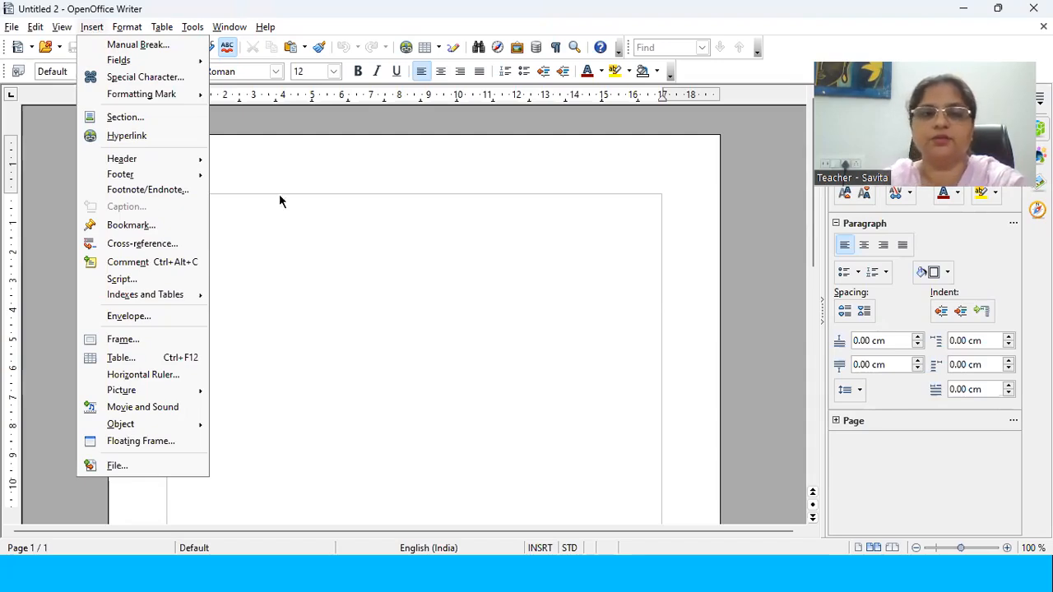
# Step: Begin the letter in the blank Writer document with the line "To"
pyautogui.click(346, 260)
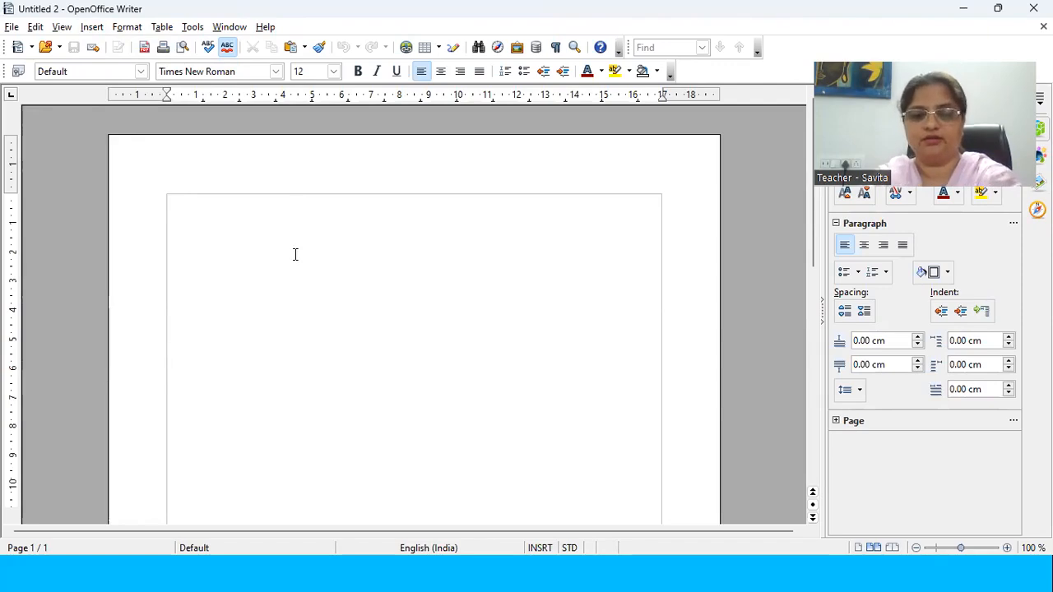
pyautogui.write('To')
pyautogui.press('Return')
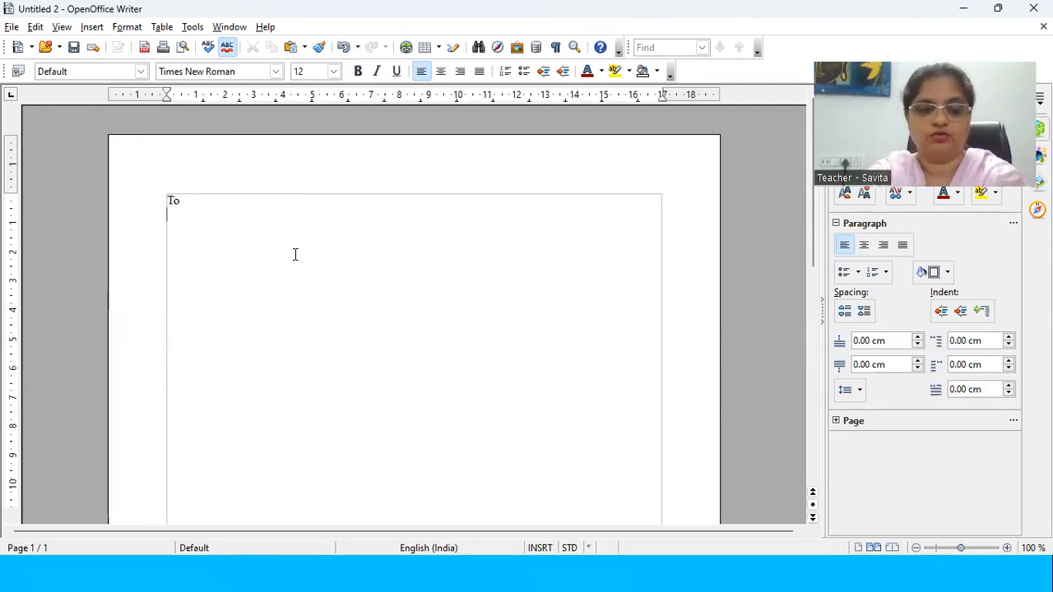
# Step: Write "Mrs. And Mr." on the letter's second line
pyautogui.write('a')
pyautogui.press('BackSpace')
pyautogui.write('MR.')
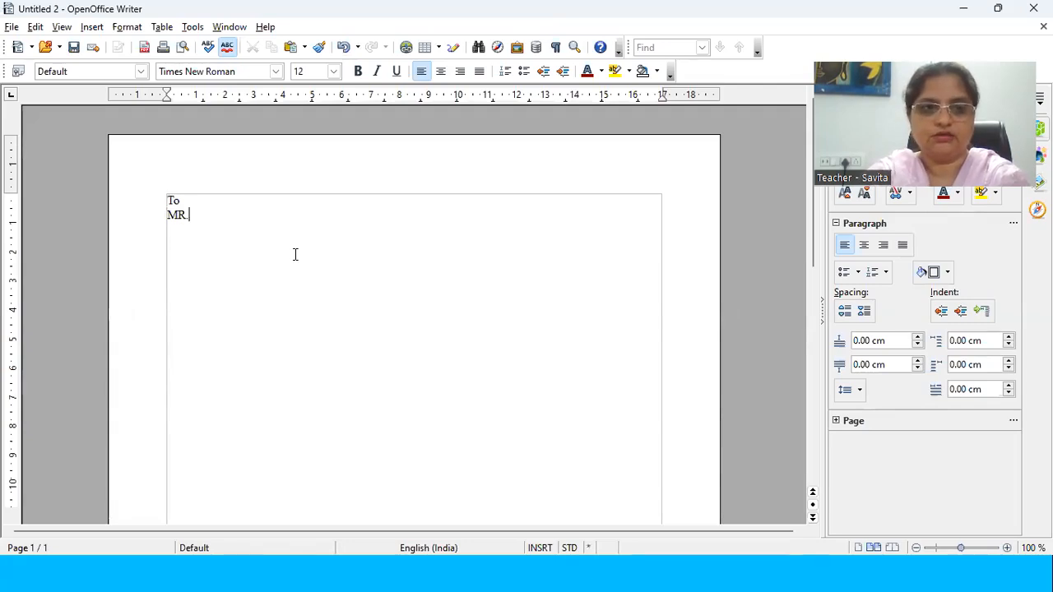
pyautogui.press('BackSpace')
pyautogui.press('BackSpace')
pyautogui.write('rs.')
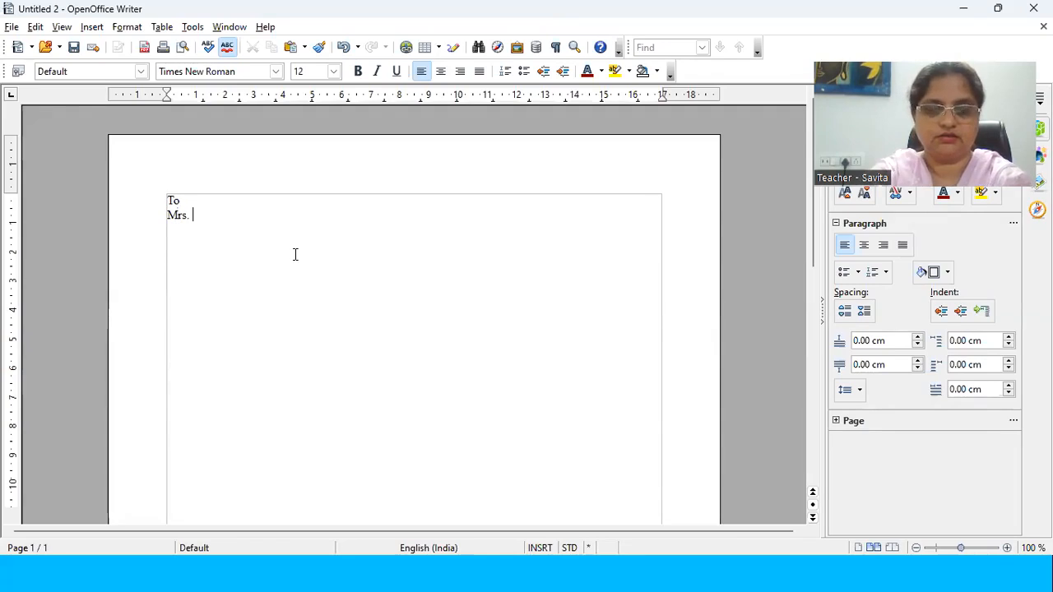
pyautogui.write(' And ')
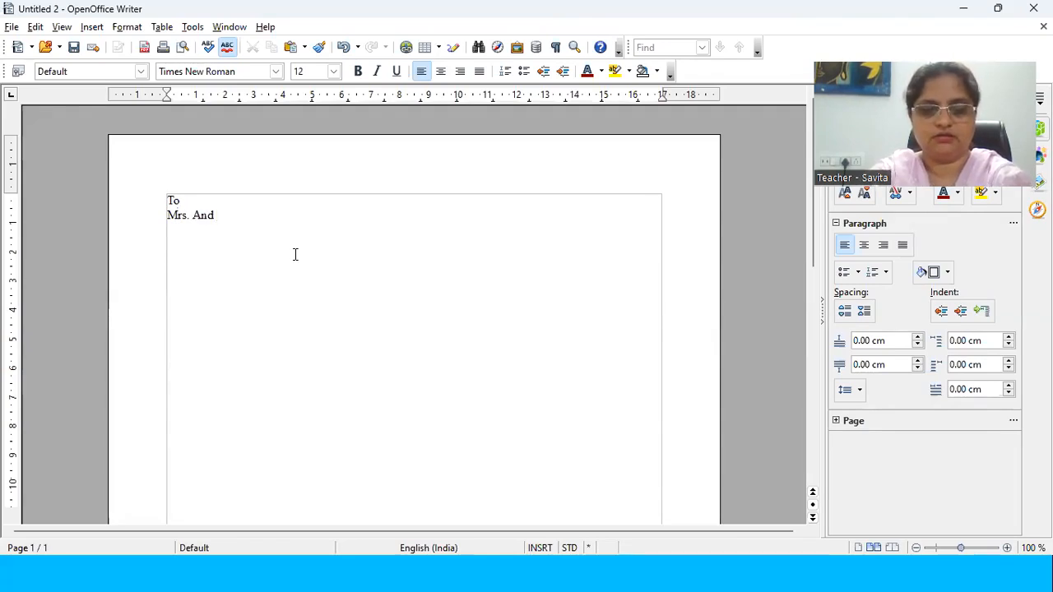
pyautogui.write('mr')
pyautogui.press('BackSpace')
pyautogui.press('BackSpace')
pyautogui.write('Mr')
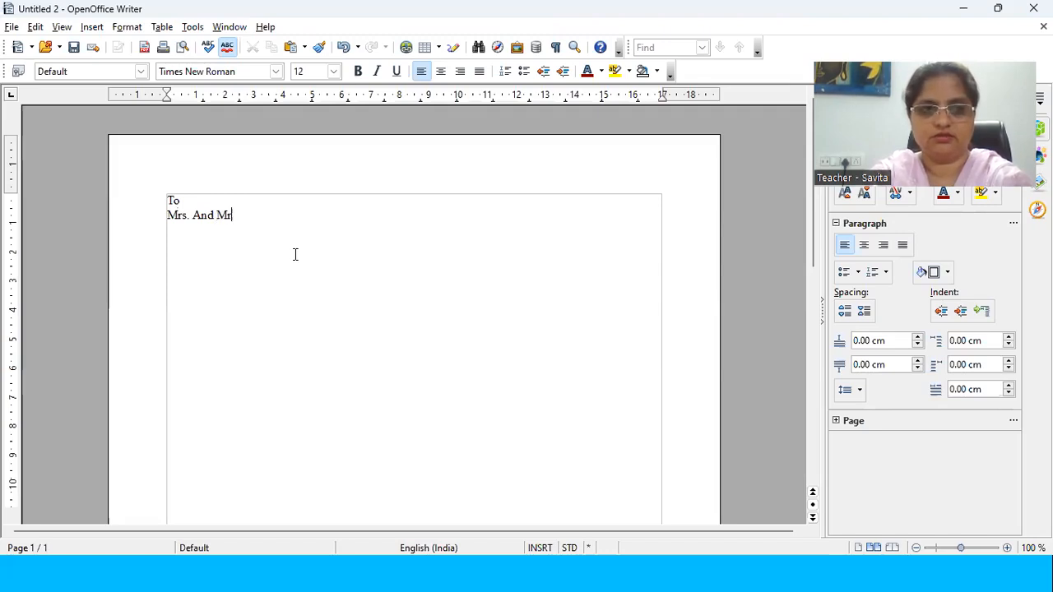
pyautogui.write('.')
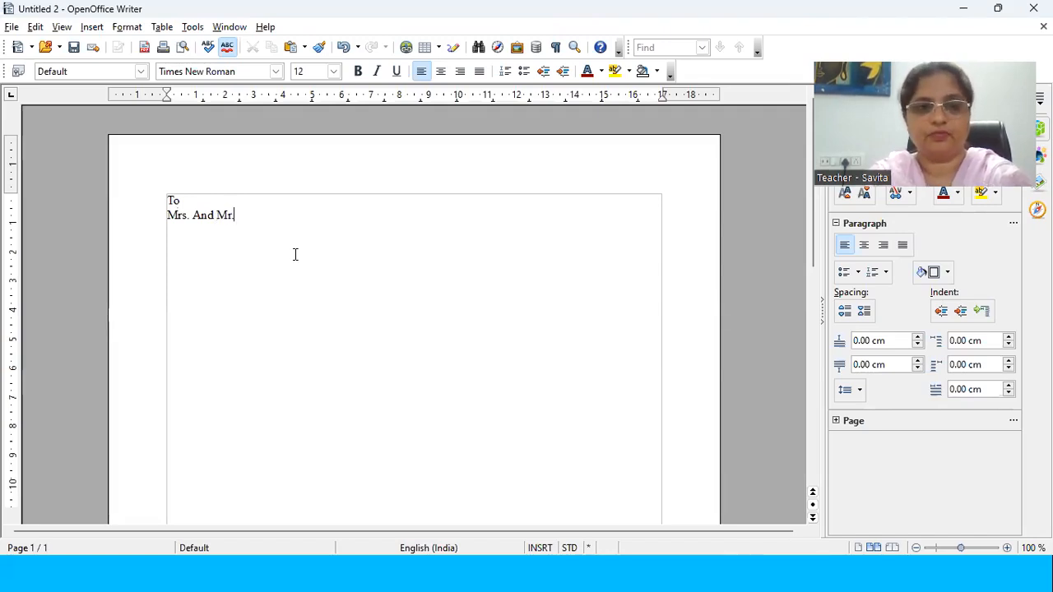
# Step: Change "And" to lowercase "and" in the letter's second line
pyautogui.press('Left')
pyautogui.press('Left')
pyautogui.press('Left')
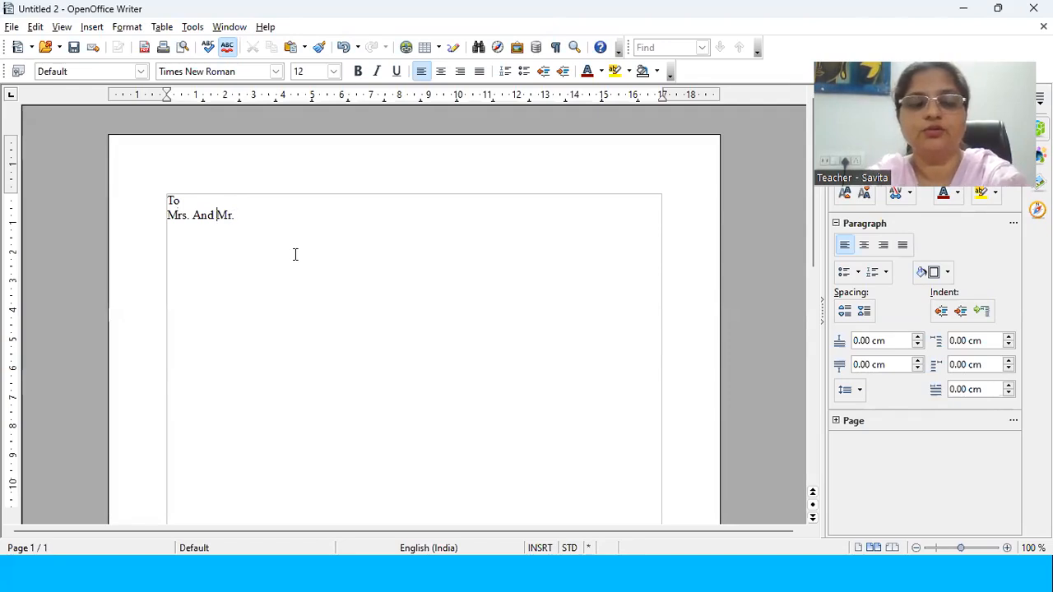
pyautogui.press('BackSpace')
pyautogui.write('a')
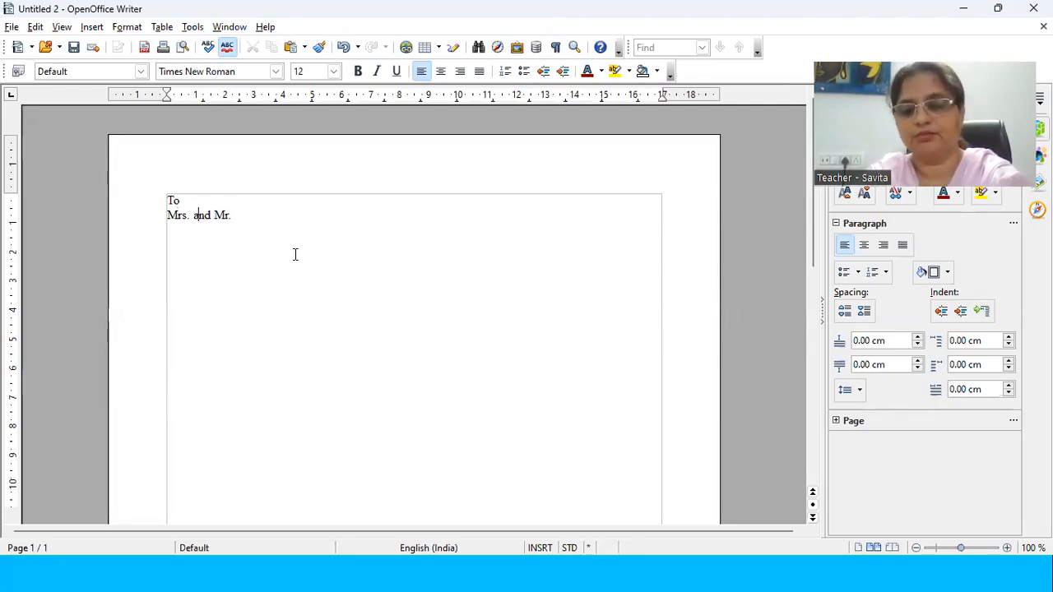
# Step: Add a third line reading "Parents of :" below the "Mrs. and Mr." line
pyautogui.press('End')
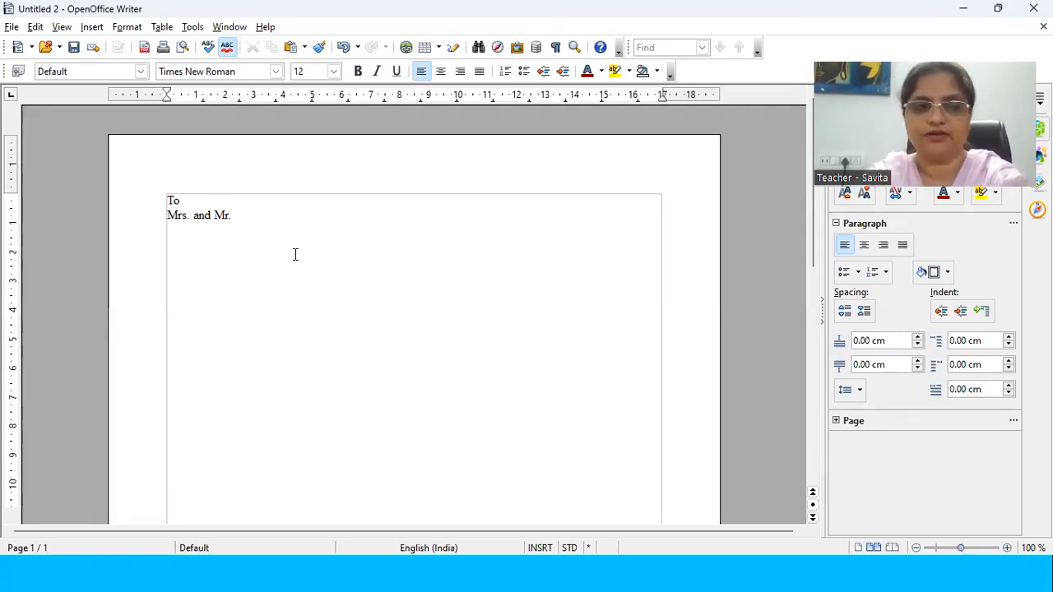
pyautogui.write('P')
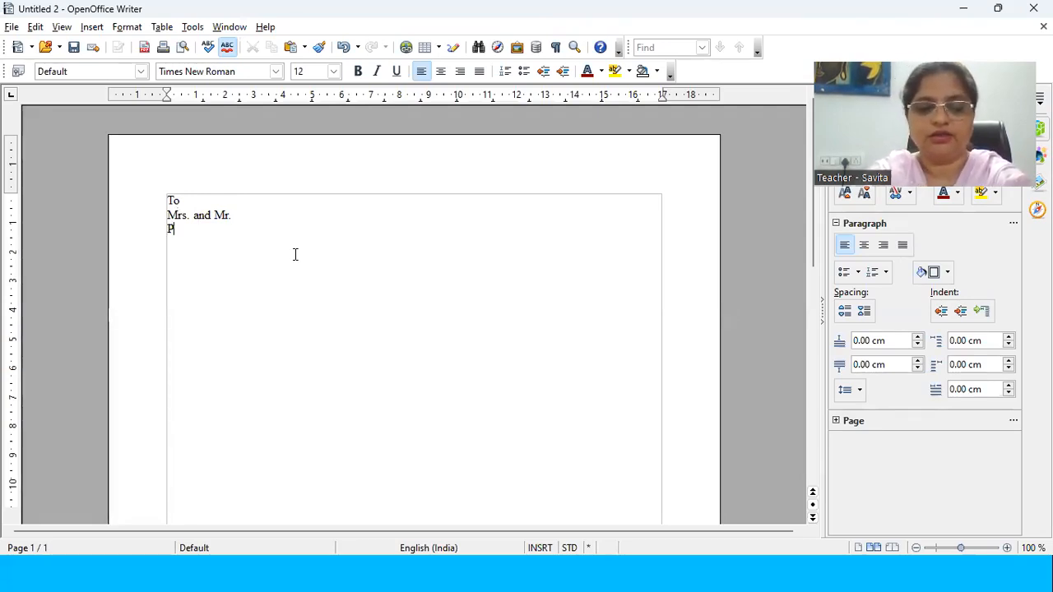
pyautogui.write('arents of ')
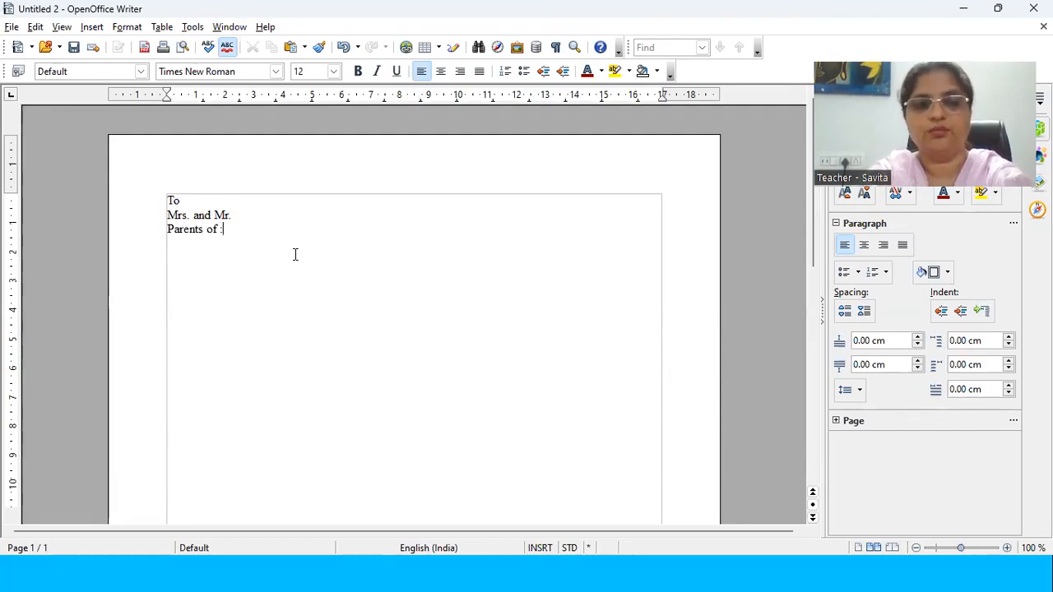
pyautogui.write(':')
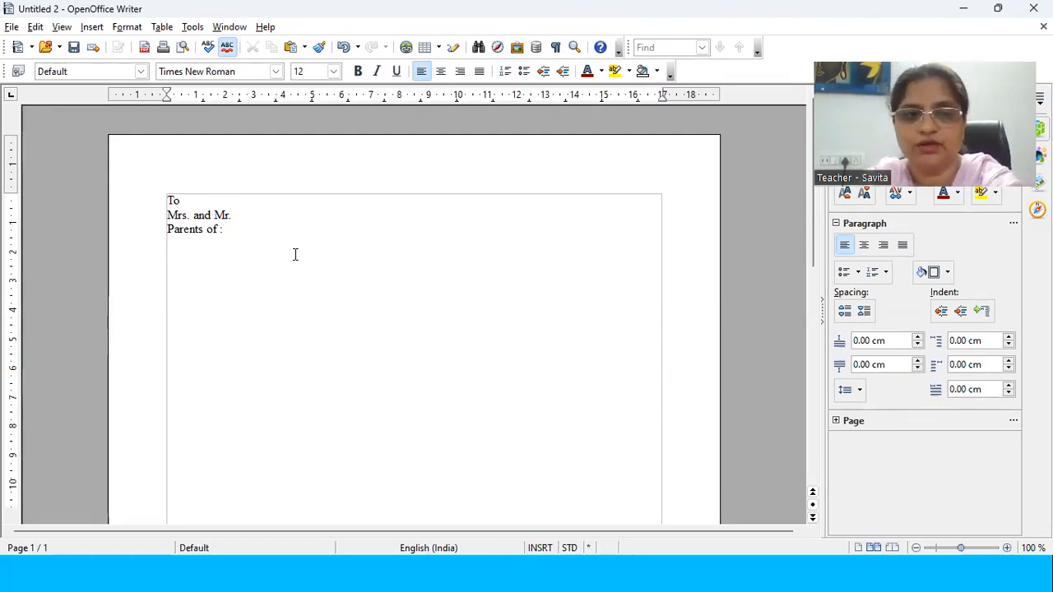
# Step: Add the line "Subject: Invitation for" followed by a short row of dots, one blank line below "Parents of :"
pyautogui.press('Return')
pyautogui.write('S')
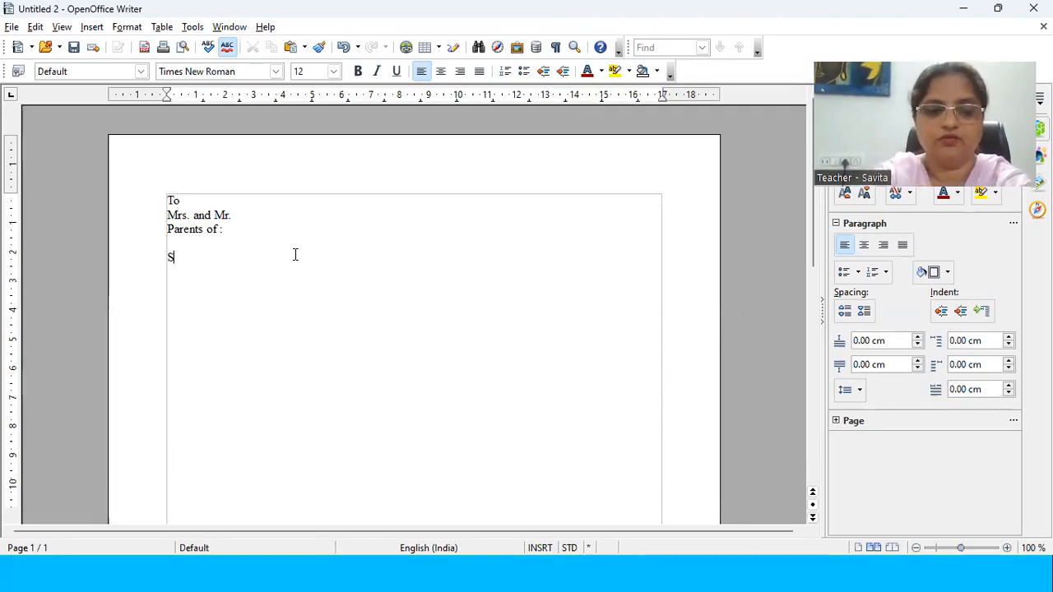
pyautogui.write('ubject')
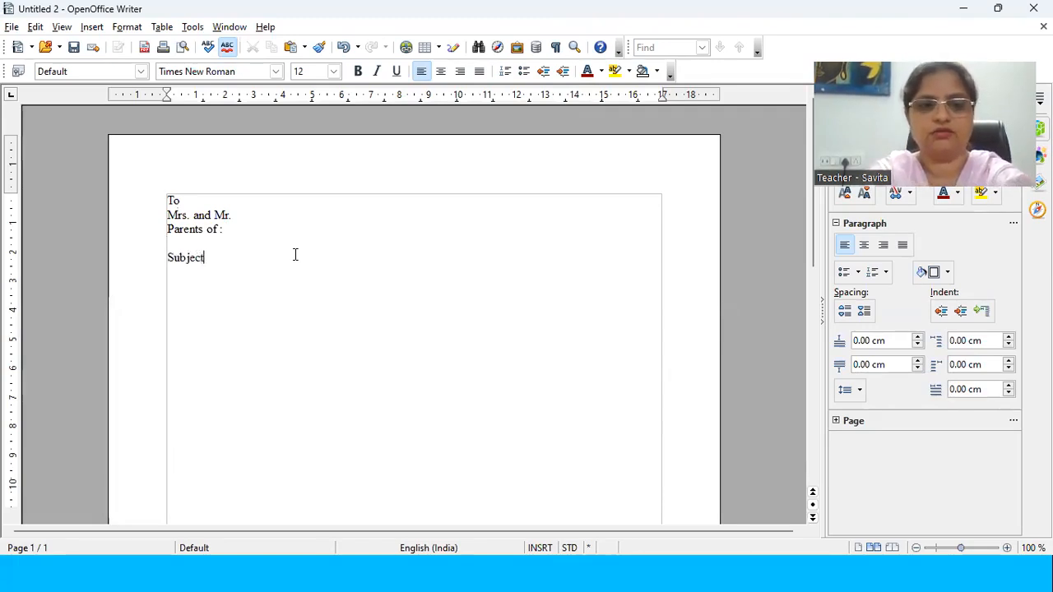
pyautogui.write(': I')
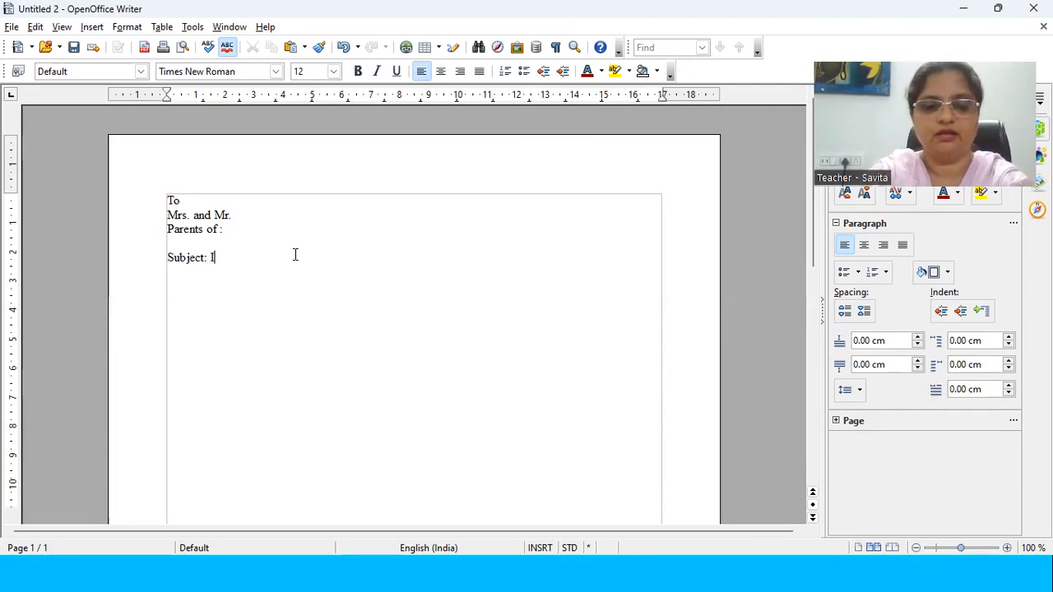
pyautogui.write('nvitation ')
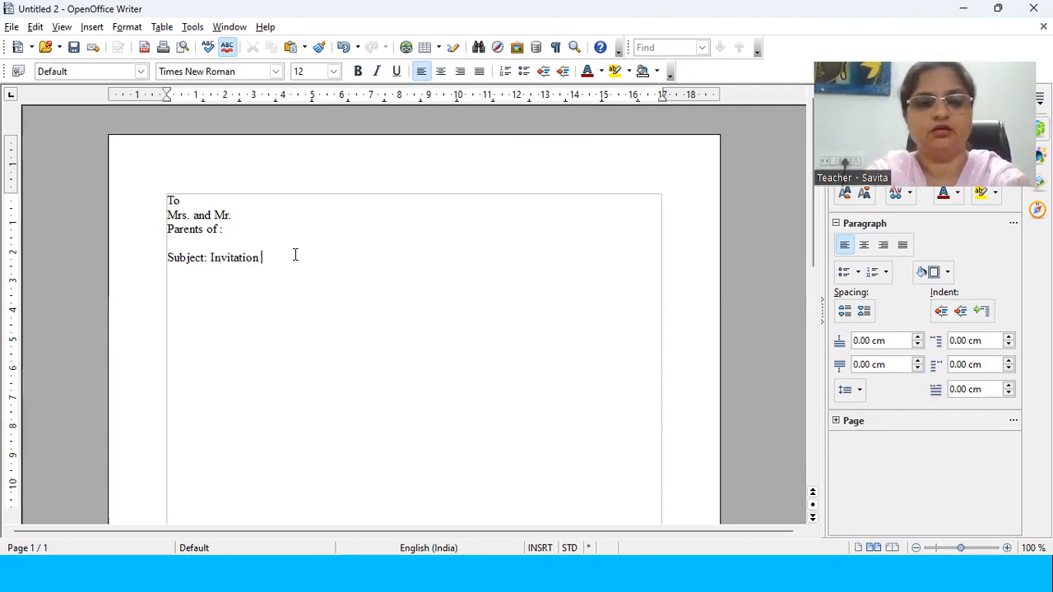
pyautogui.write('for ........')
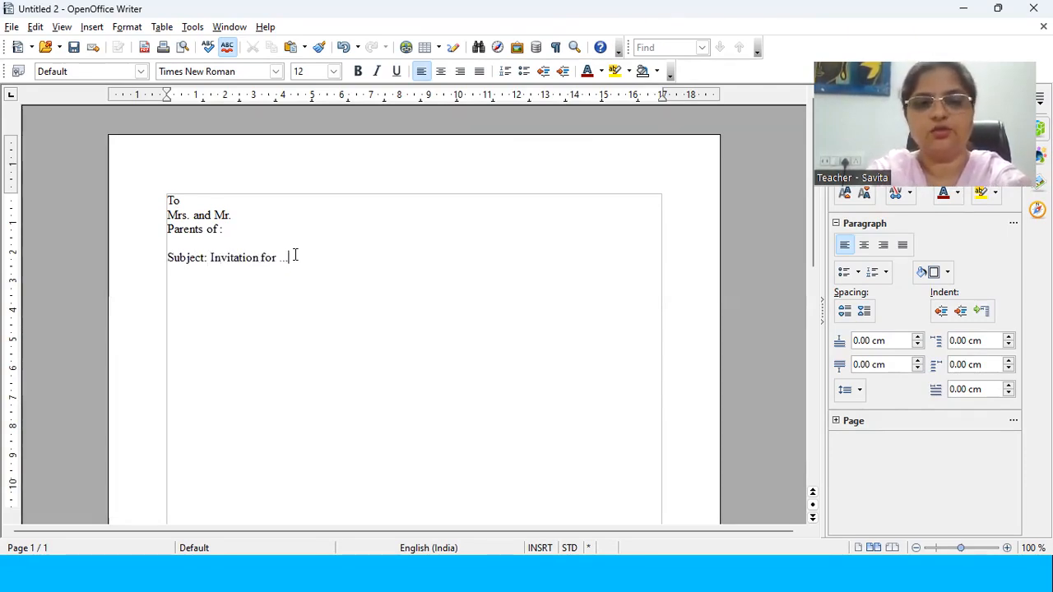
pyautogui.write('..')
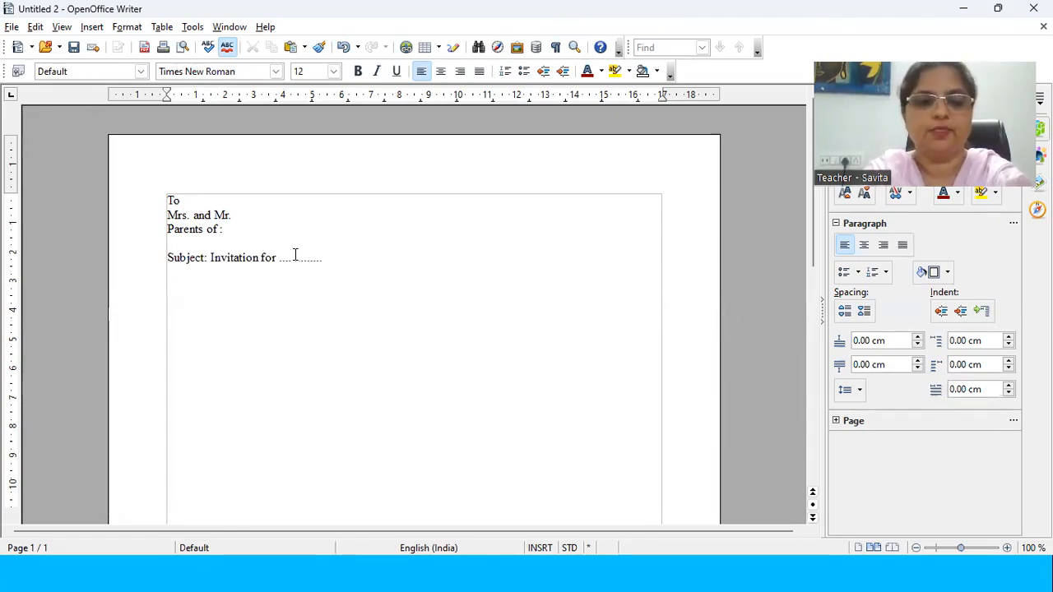
# Step: Add the salutation "Dear Sir/Ma'am" below the subject line, leaving one blank line between them
pyautogui.press('Return')
pyautogui.press('Return')
pyautogui.write('Dear')
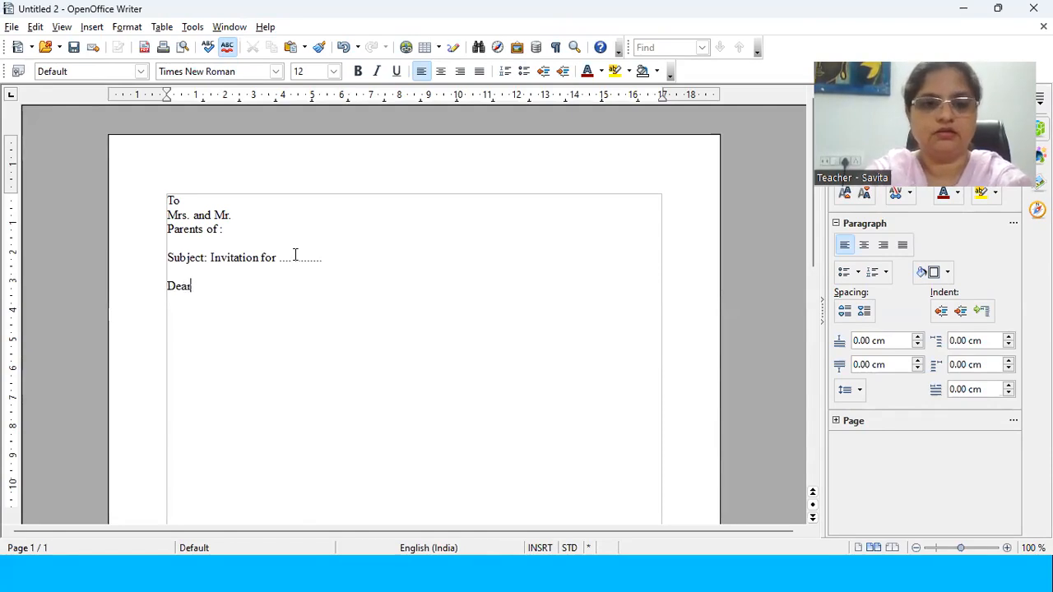
pyautogui.write('Sir')
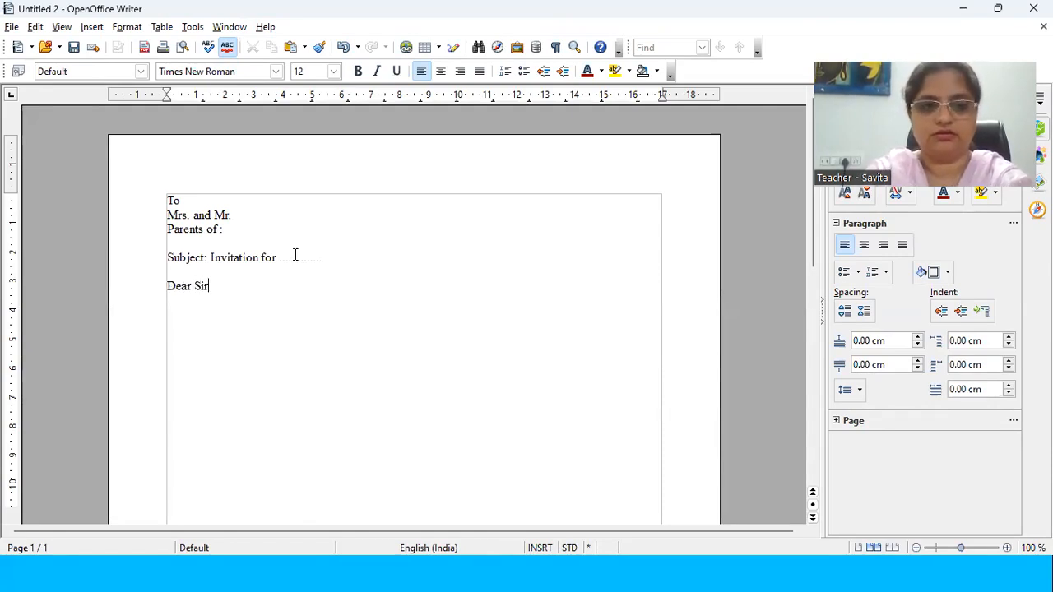
pyautogui.write('/Mam')
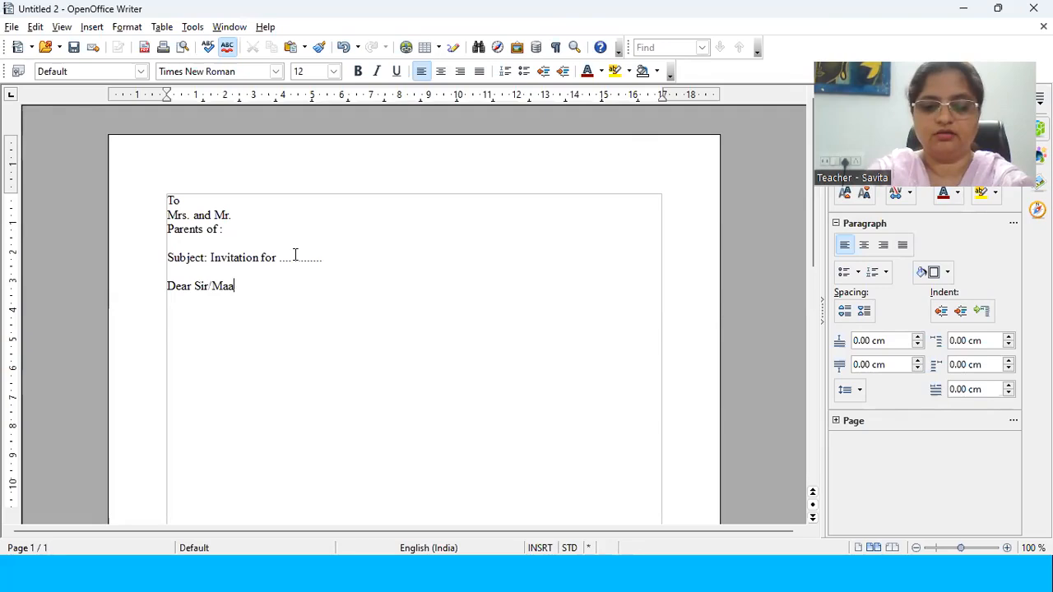
pyautogui.press('BackSpace')
pyautogui.write("'am")
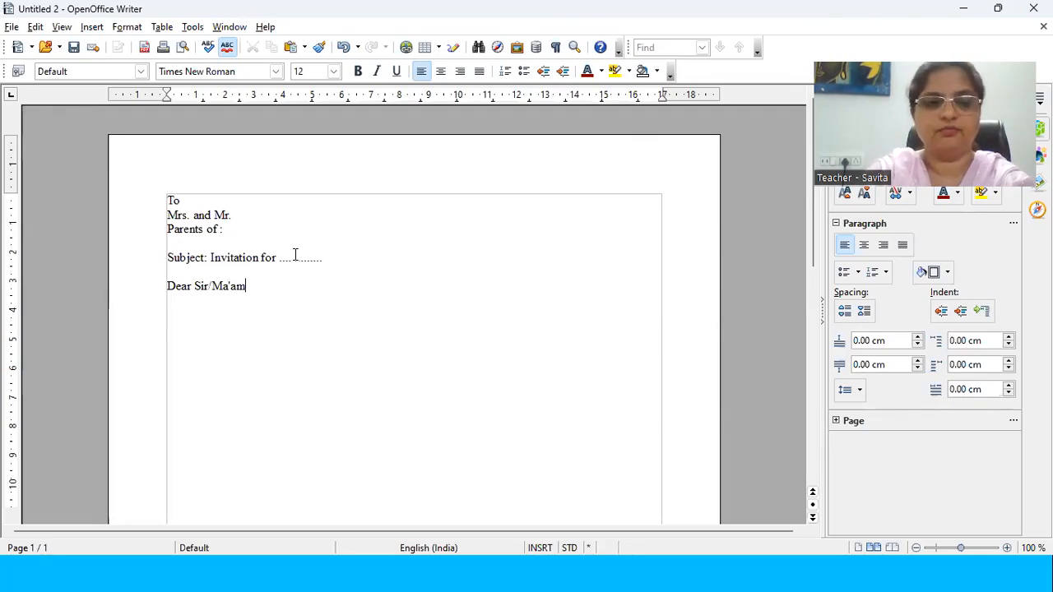
# Step: Start the letter body below the salutation with "Your are heartly invited" followed by a long row of placeholder dots
pyautogui.press('Return')
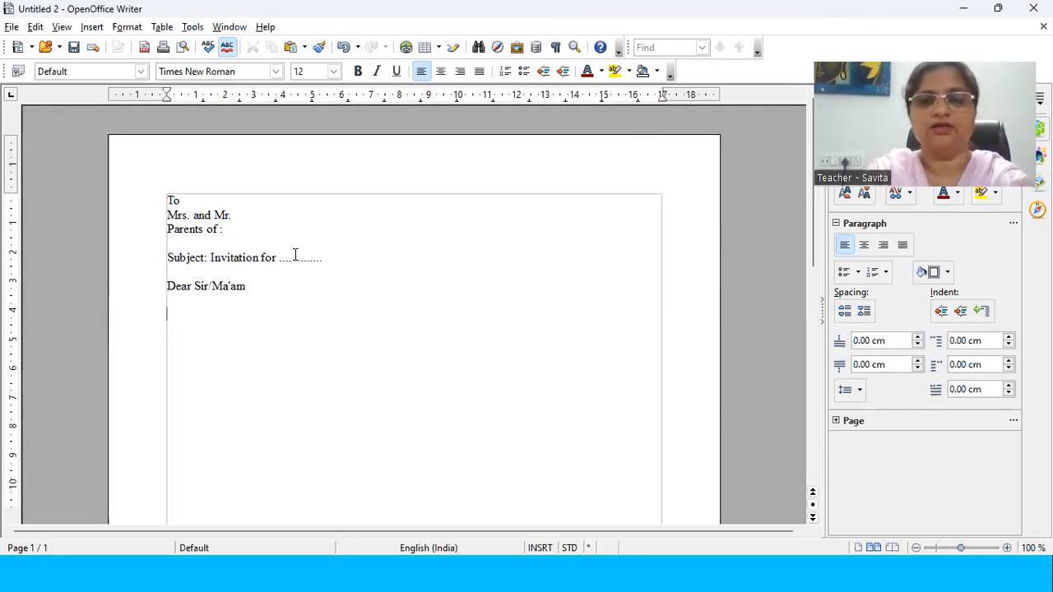
pyautogui.write('Yo')
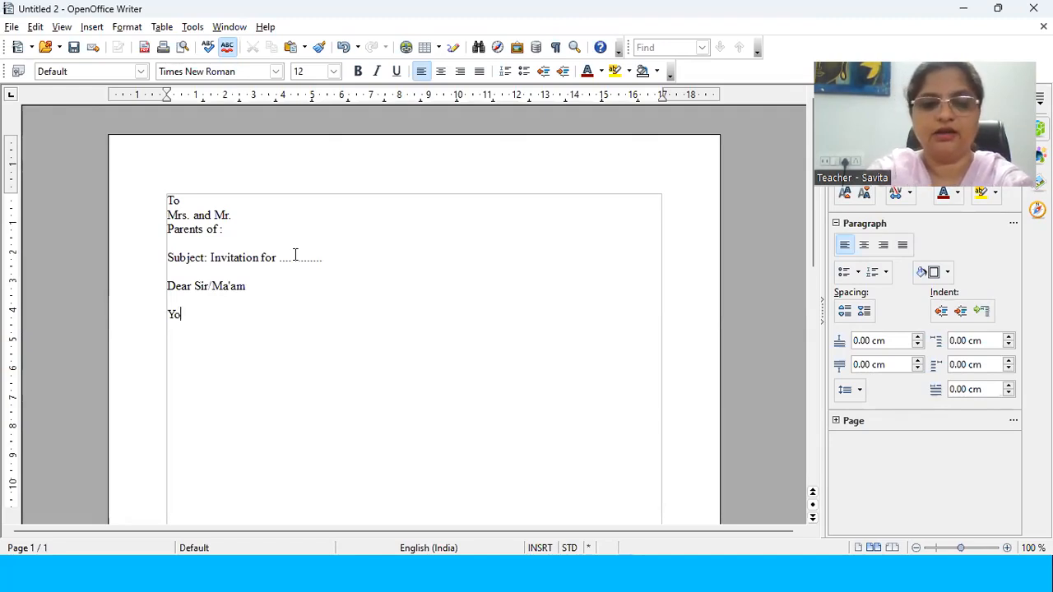
pyautogui.write('ur are heartly invi')
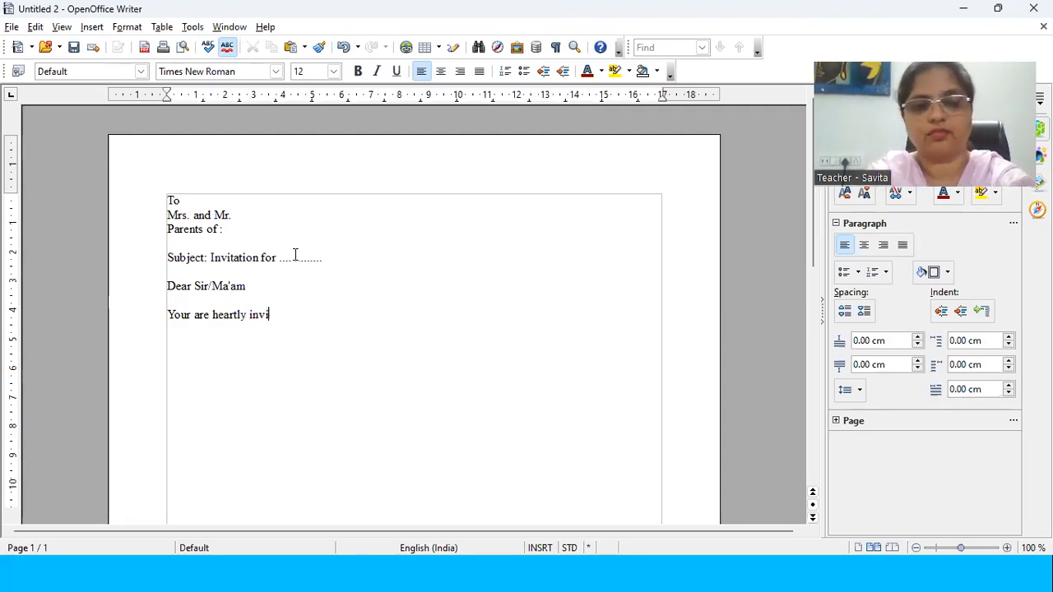
pyautogui.write('ted')
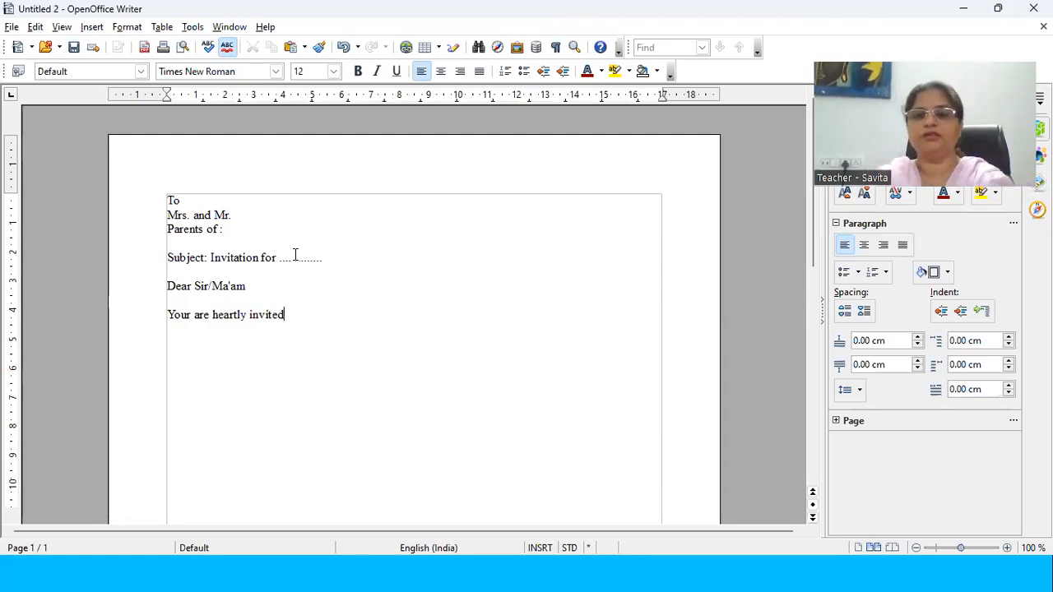
pyautogui.write(' .......................................................................')
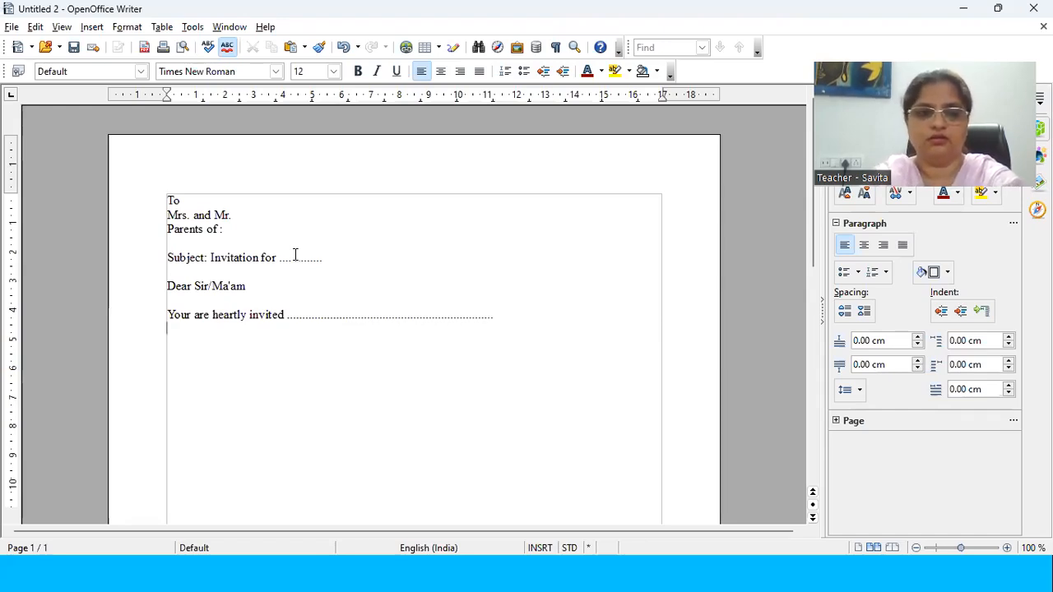
# Step: Add two more lines of placeholder dots to the body and end the letter with "Tanking you"
pyautogui.press('Return')
pyautogui.press('Return')
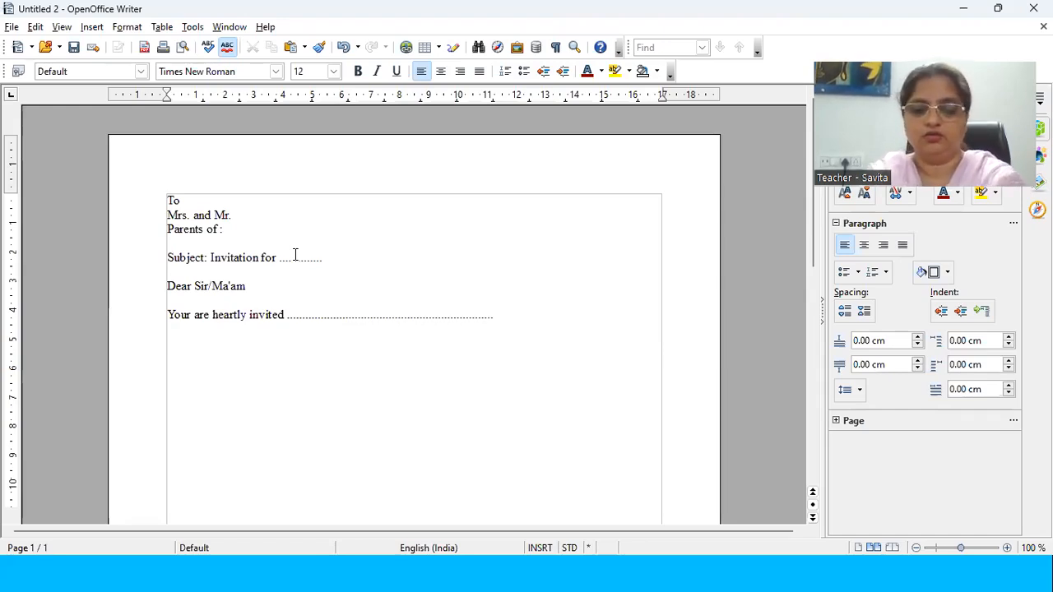
pyautogui.write('....................................................')
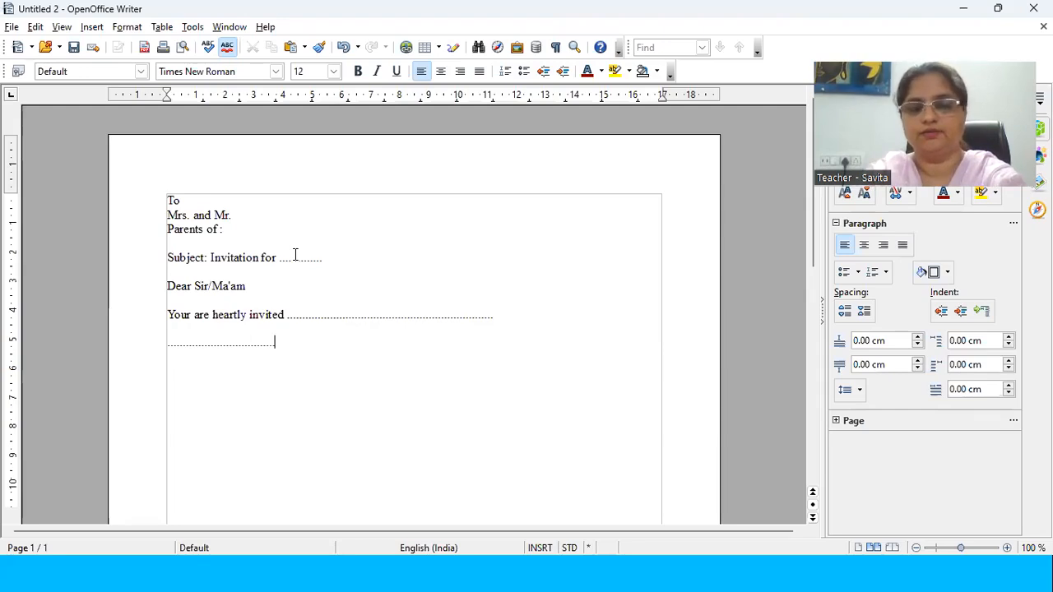
pyautogui.write('.............................................................')
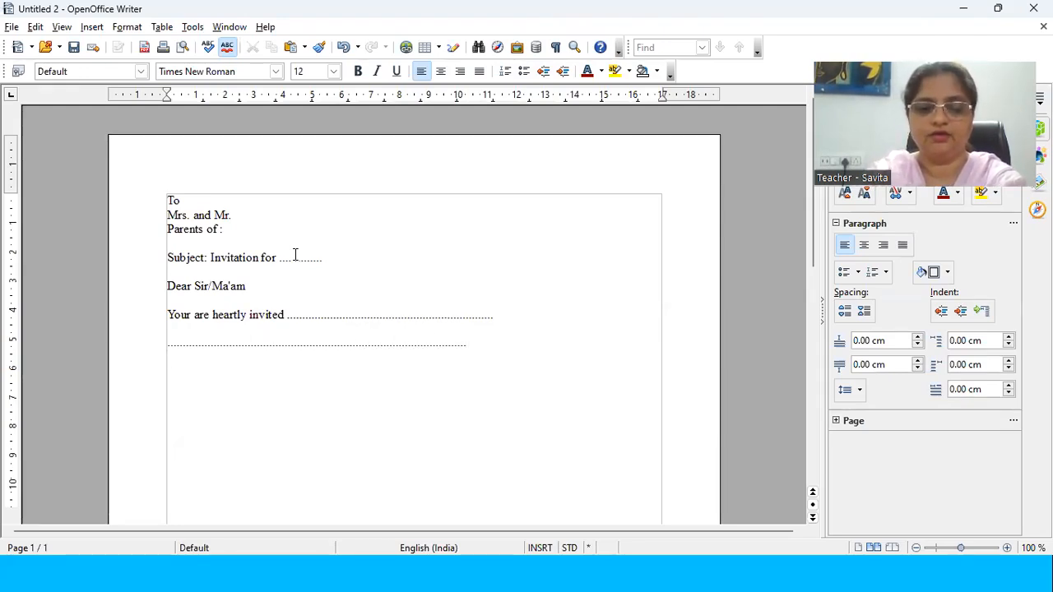
pyautogui.press('Return')
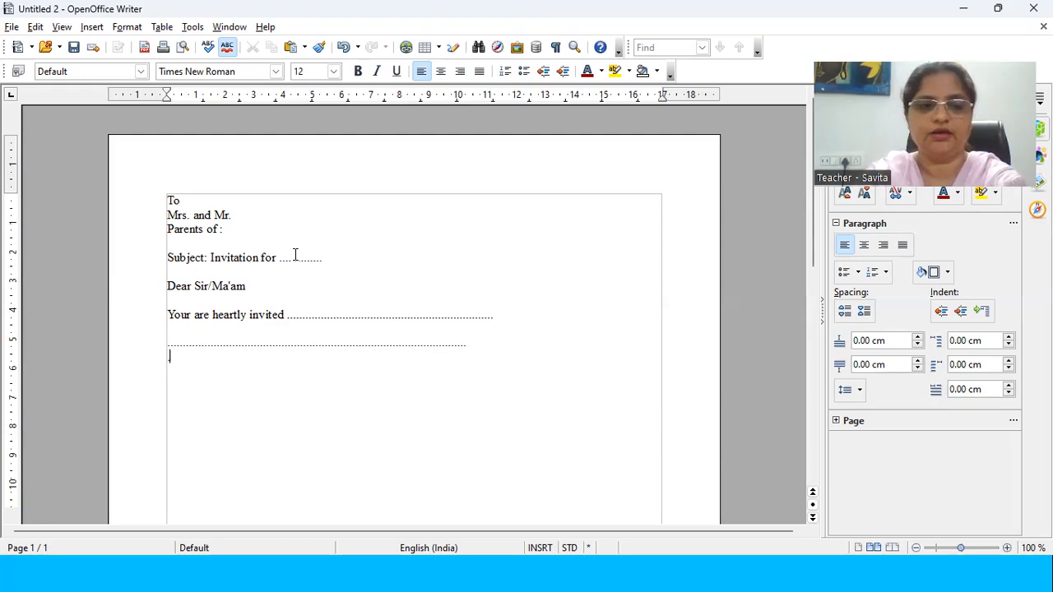
pyautogui.write('........................................................................................')
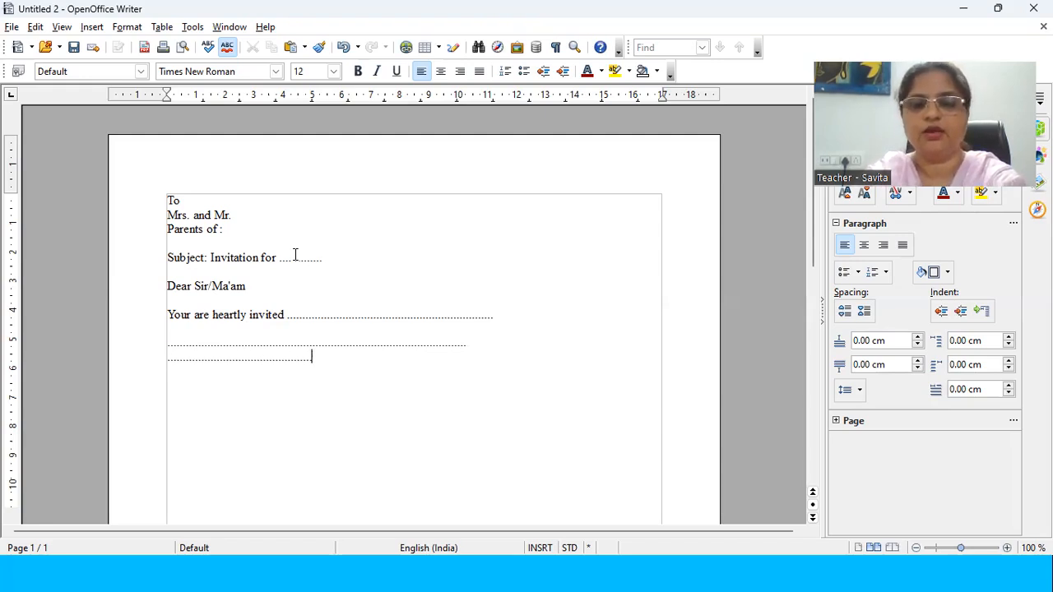
pyautogui.write('............................................')
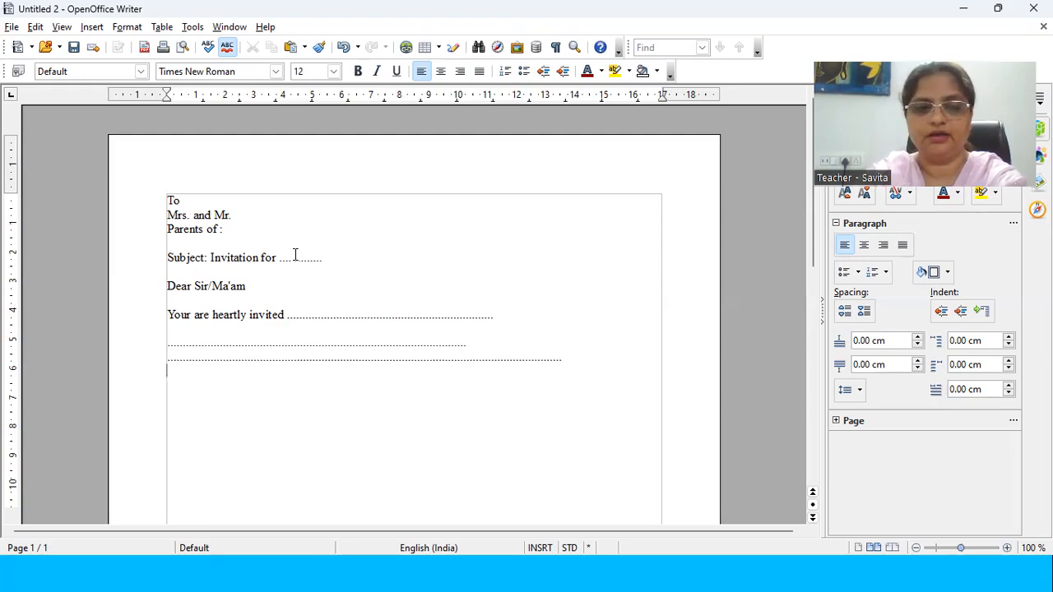
pyautogui.write('Tanking you')
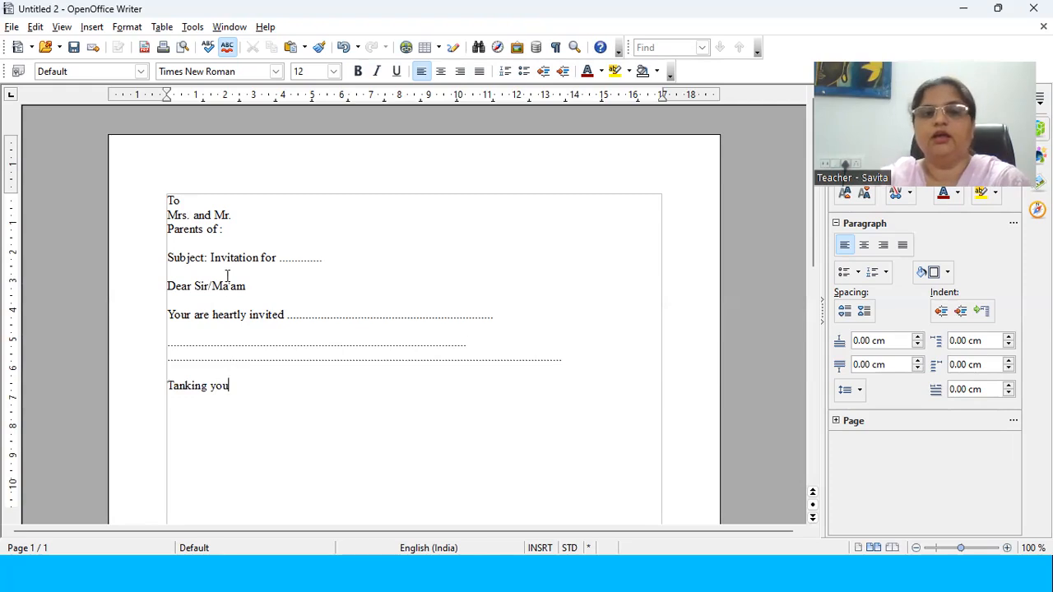
# Step: Place the text cursor at the end of the "Parents of :" line
pyautogui.click(194, 215)
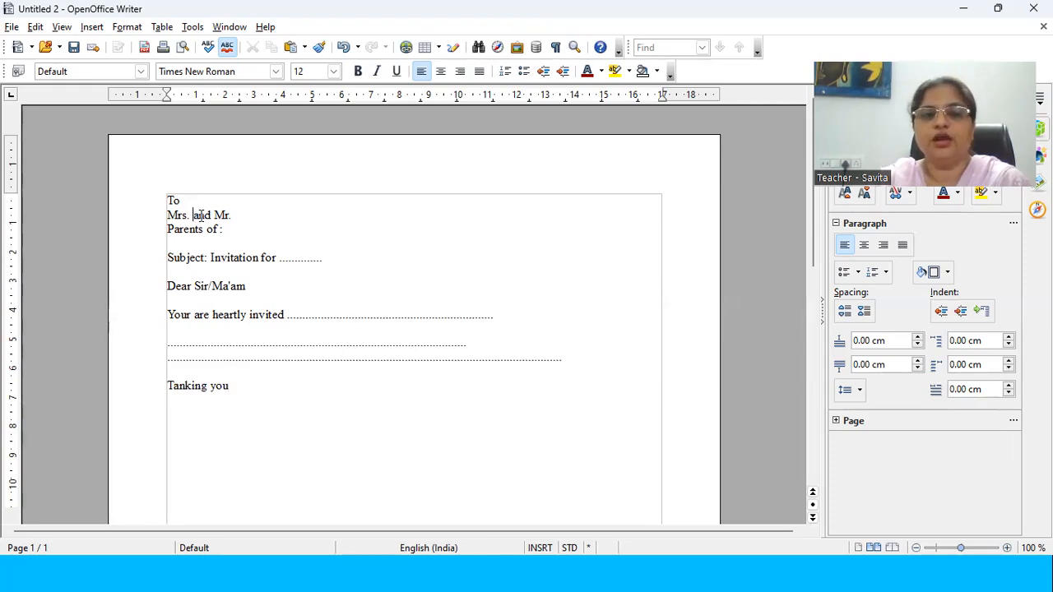
pyautogui.click(246, 230)
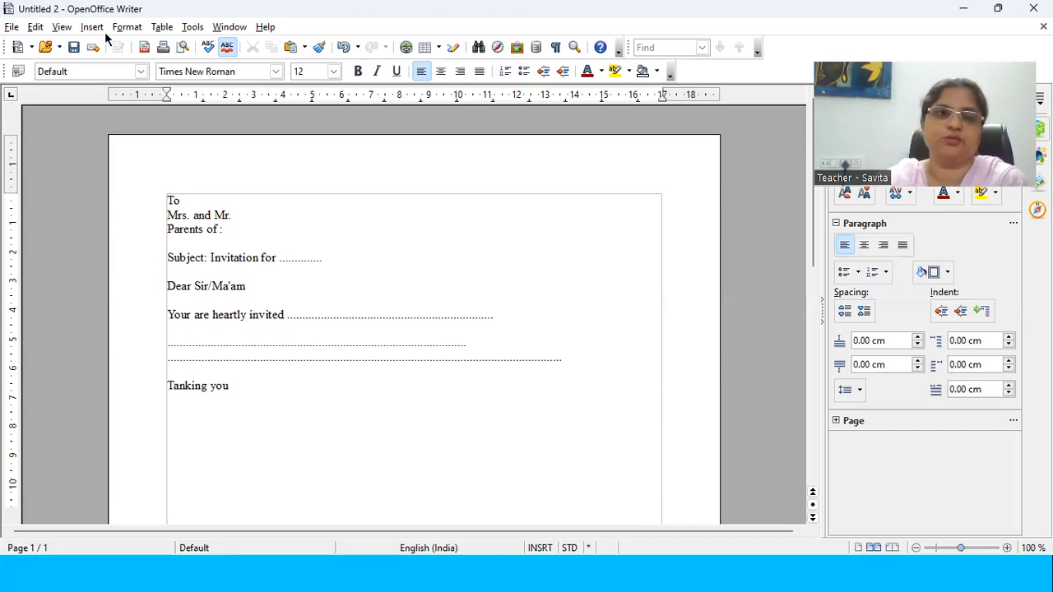
# Step: Examine the database field types Any record, Database Name and Mail merge fields in the Fields dialog, leaving it without inserting anything
pyautogui.click(95, 27)
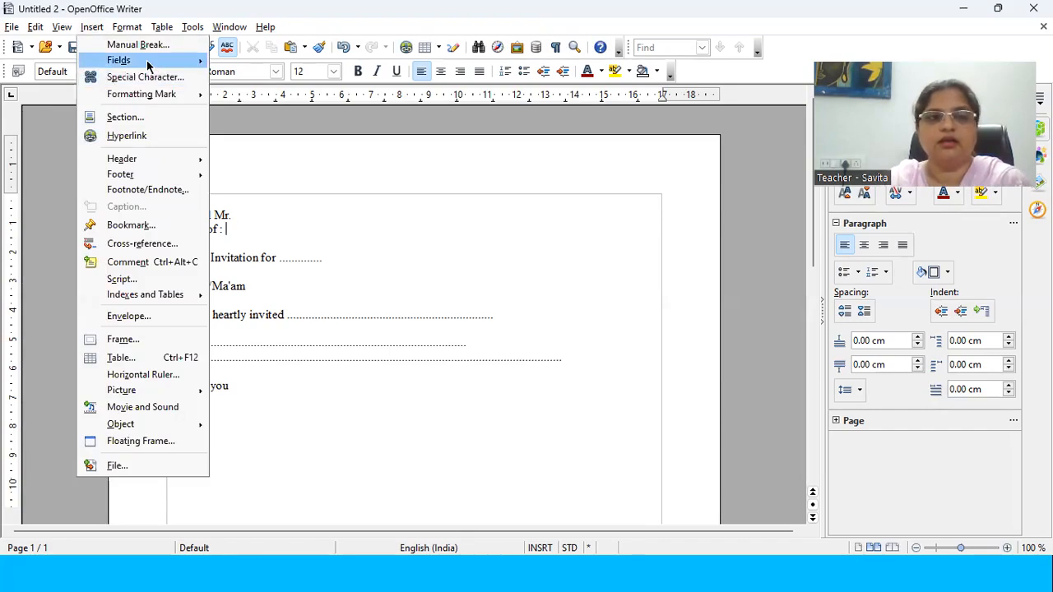
pyautogui.moveTo(148, 63)
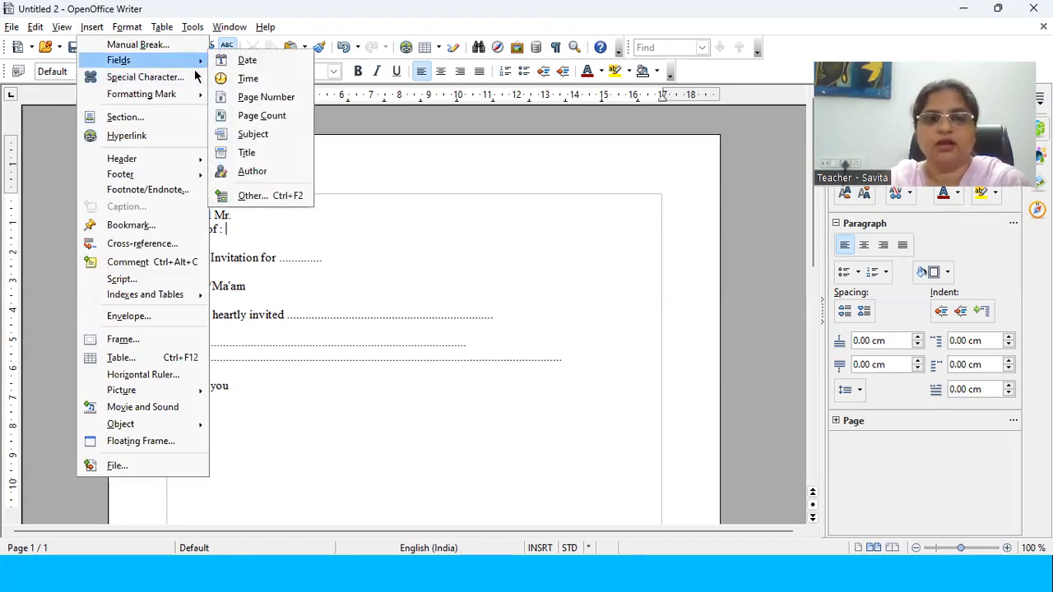
pyautogui.click(354, 281)
pyautogui.click(91, 27)
pyautogui.moveTo(119, 62)
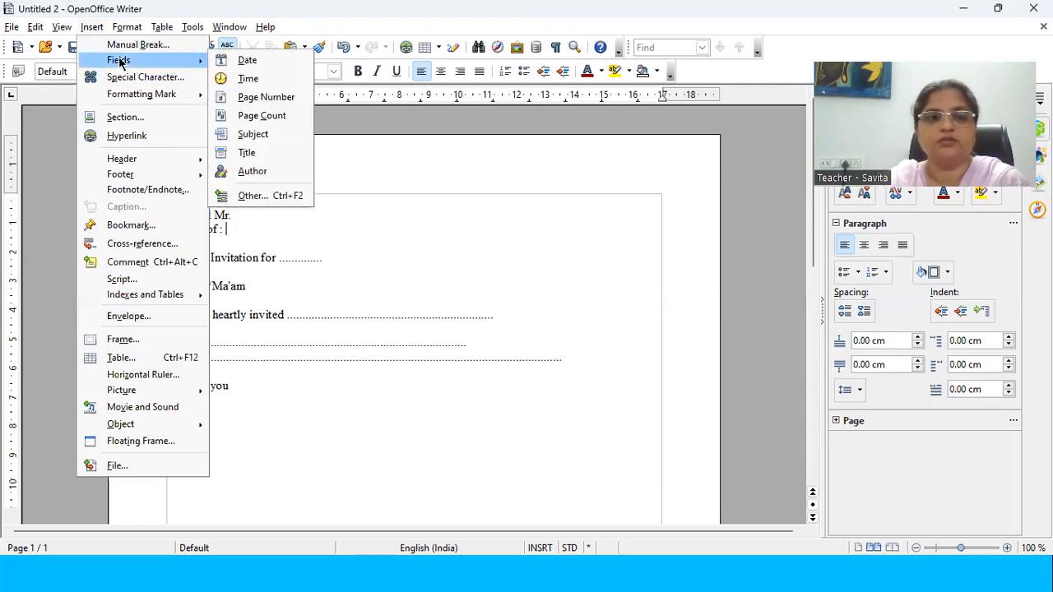
pyautogui.click(288, 195)
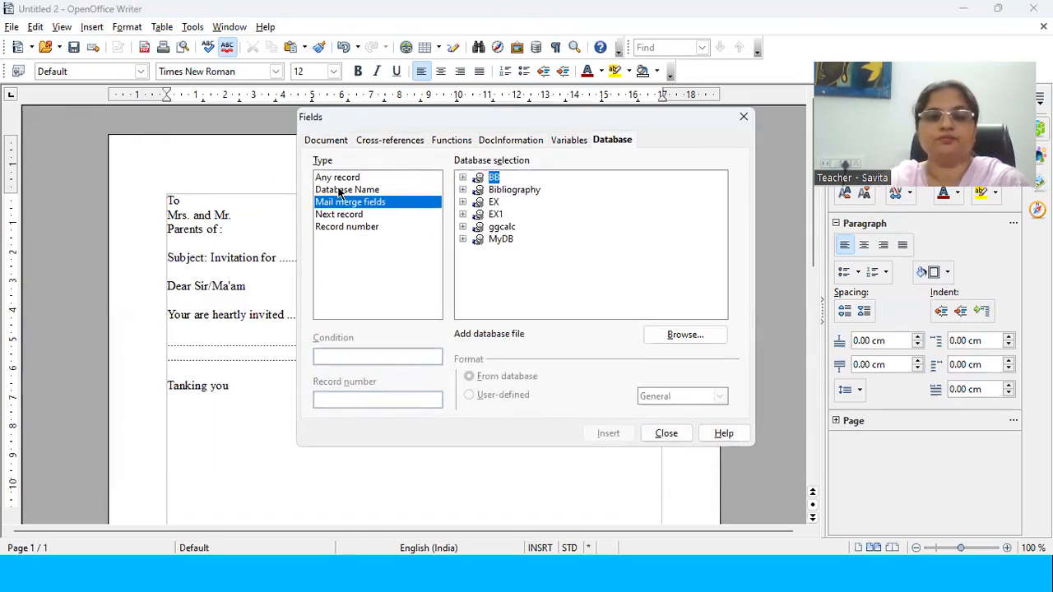
pyautogui.click(342, 177)
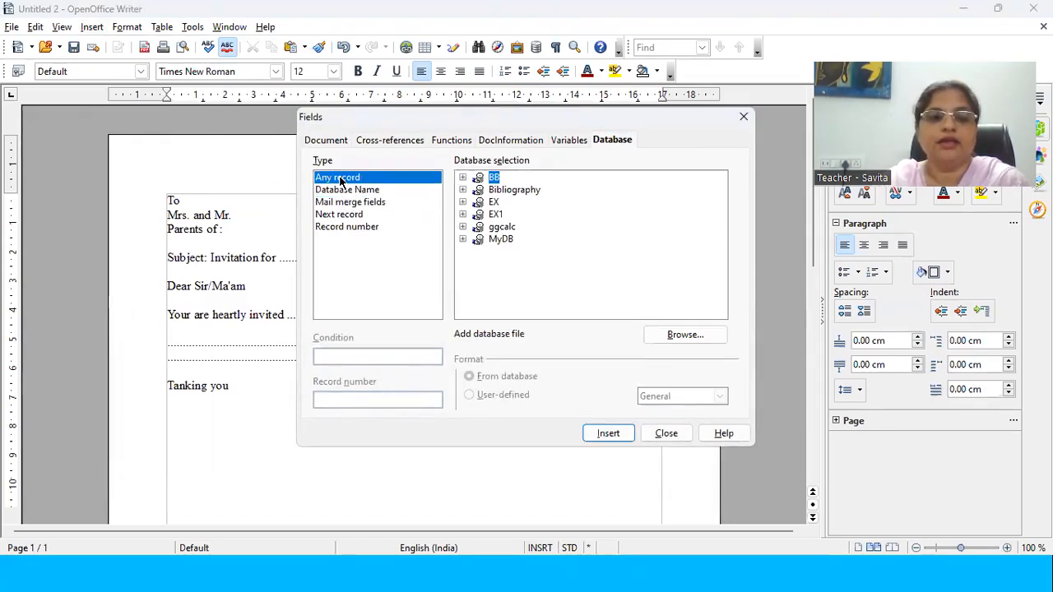
pyautogui.click(347, 191)
pyautogui.click(352, 203)
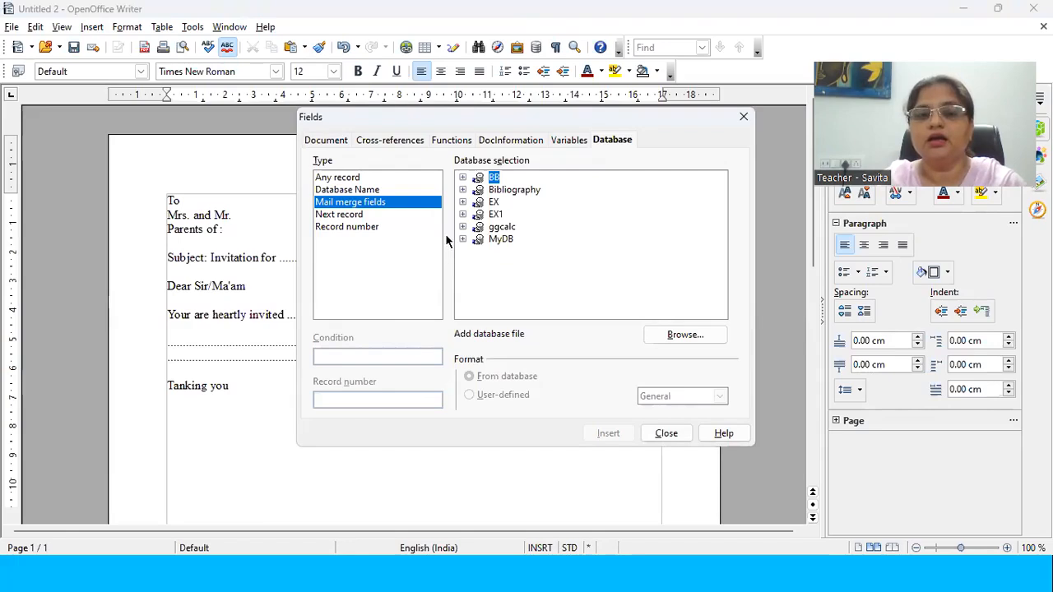
pyautogui.click(678, 434)
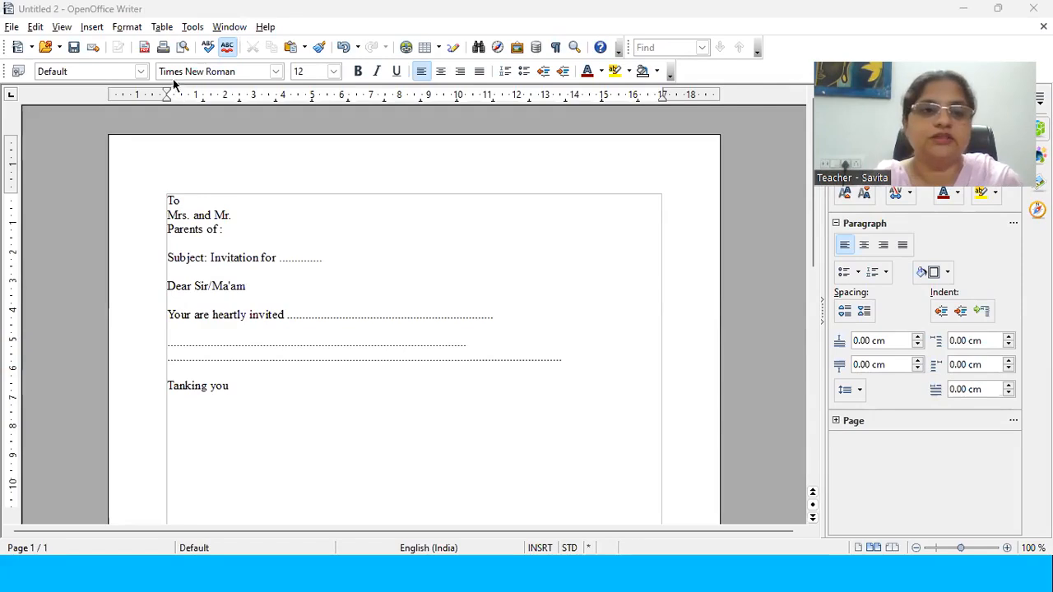
# Step: Open the Fields dialog for the end of the "Parents of :" line and choose the database field type Mail merge fields
pyautogui.click(91, 27)
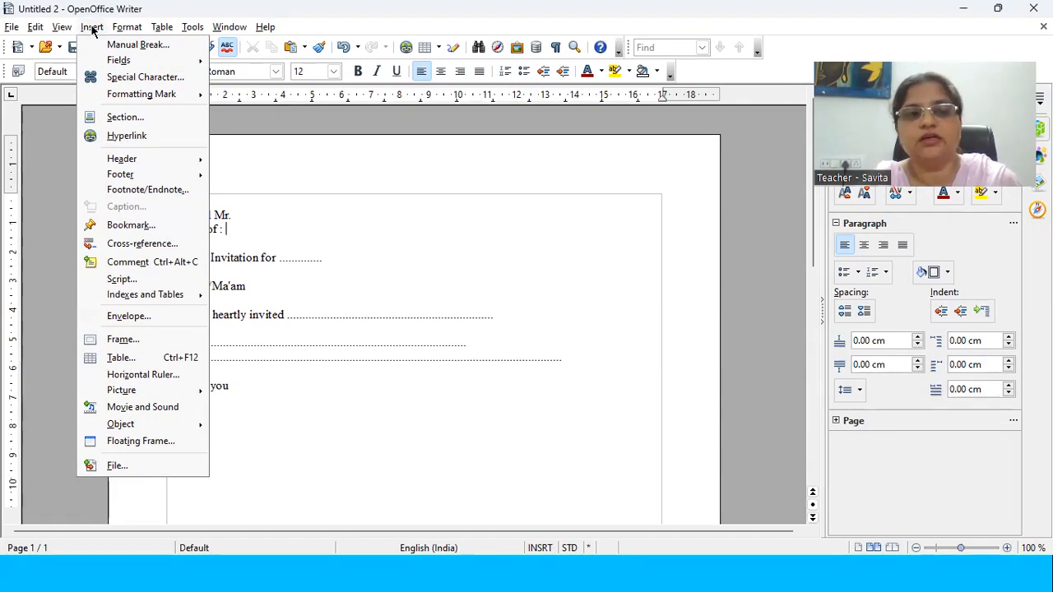
pyautogui.moveTo(168, 59)
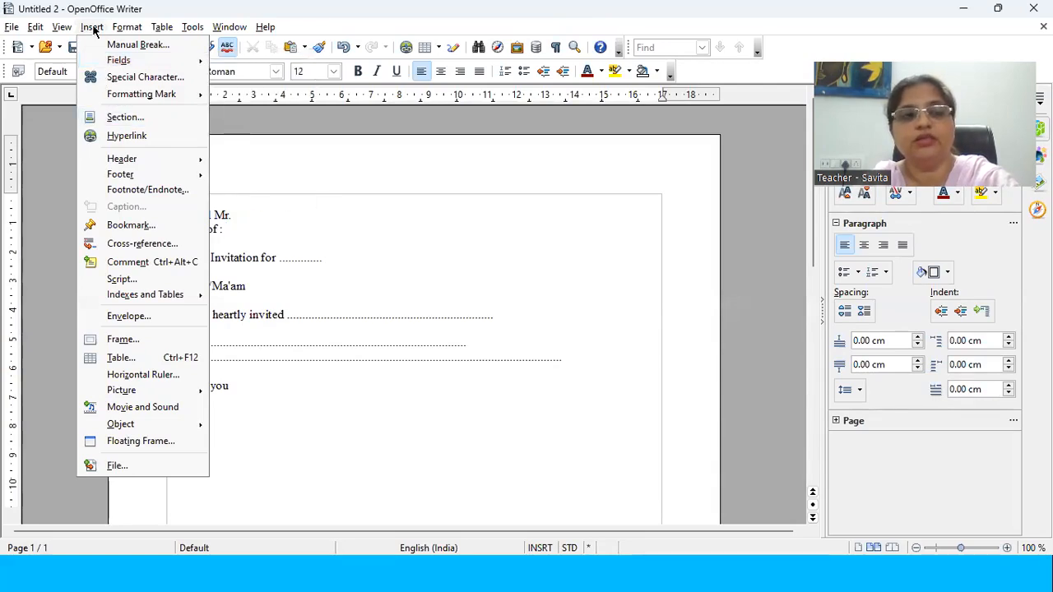
pyautogui.moveTo(112, 62)
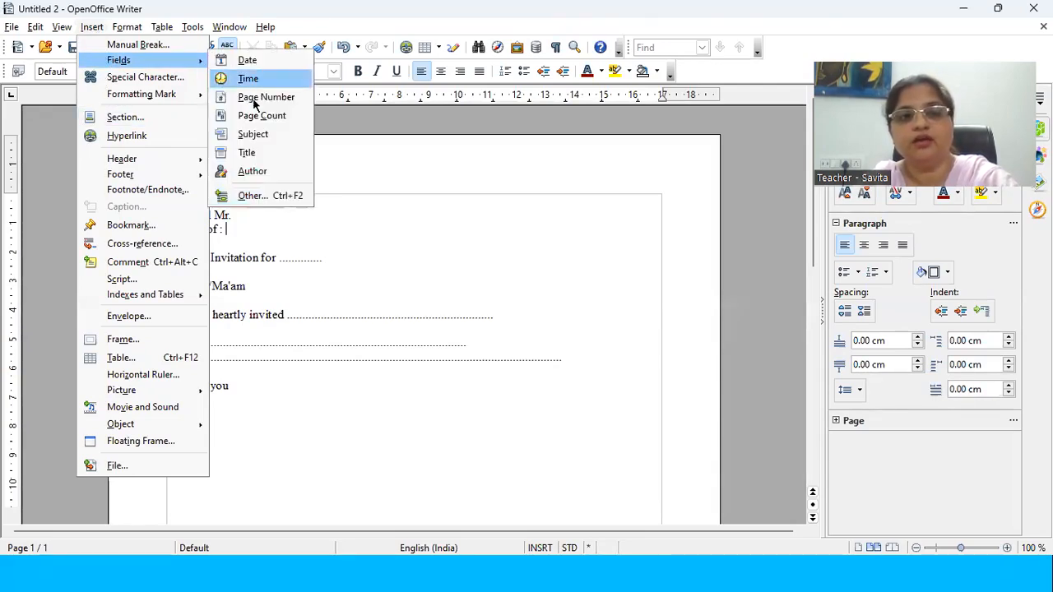
pyautogui.click(252, 197)
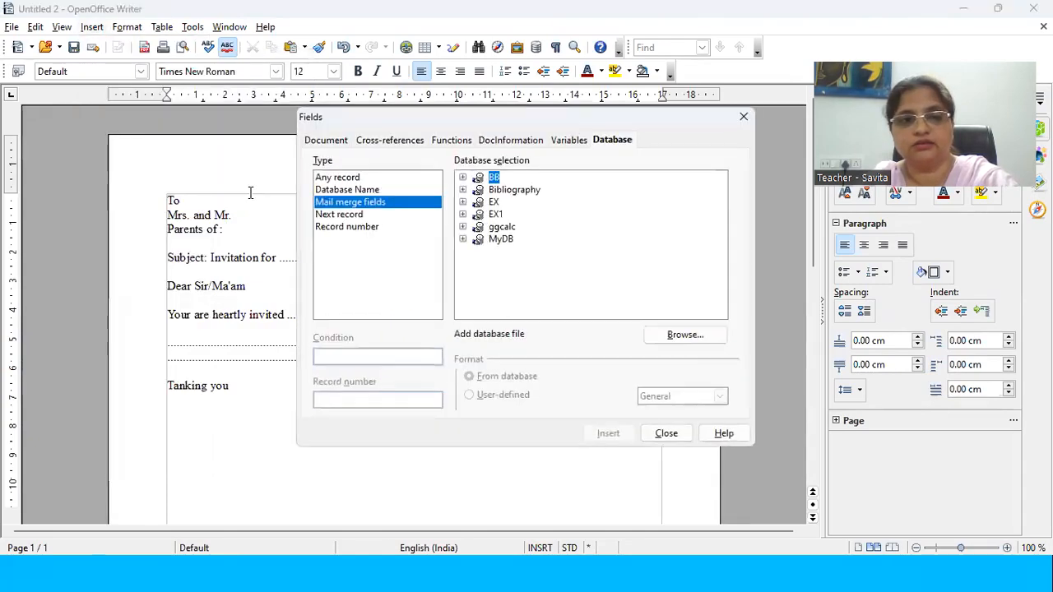
pyautogui.click(357, 178)
pyautogui.click(350, 191)
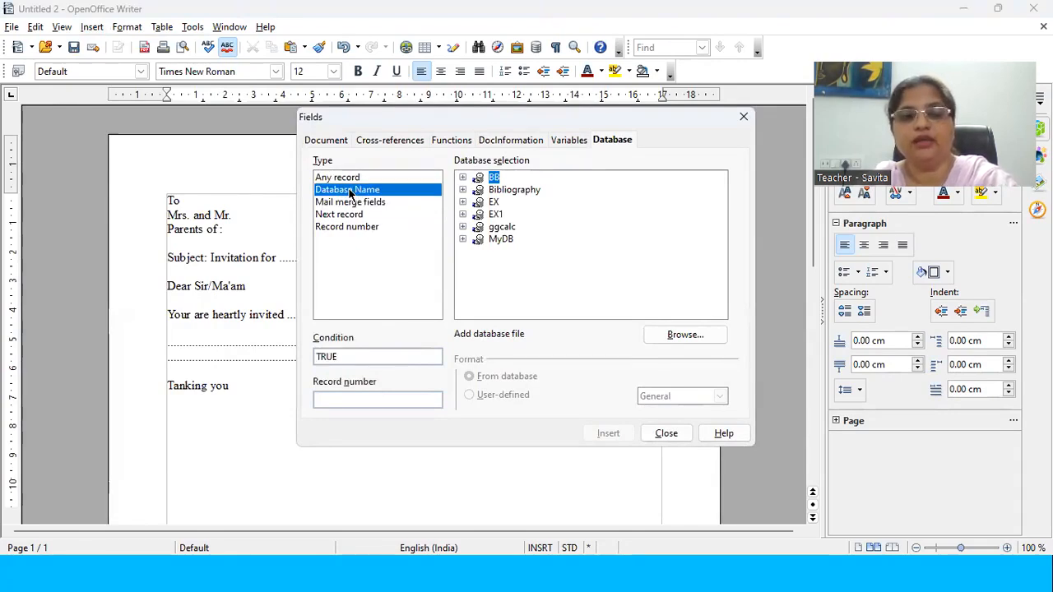
pyautogui.click(361, 204)
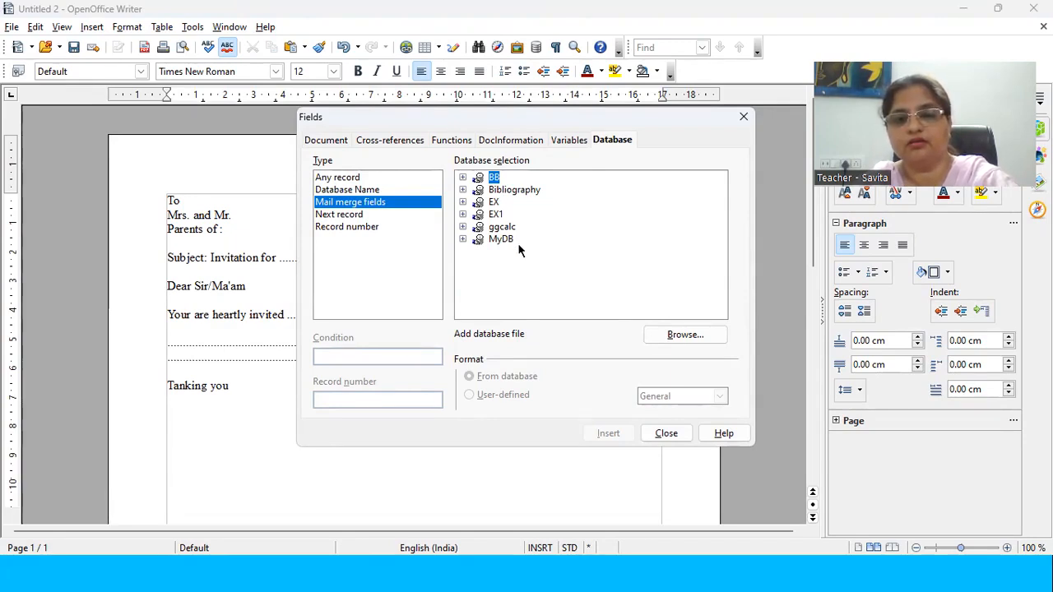
# Step: Add the Invitation Data spreadsheet from the Recovery Image (F:) drive as a database file for the mail merge fields
pyautogui.click(669, 336)
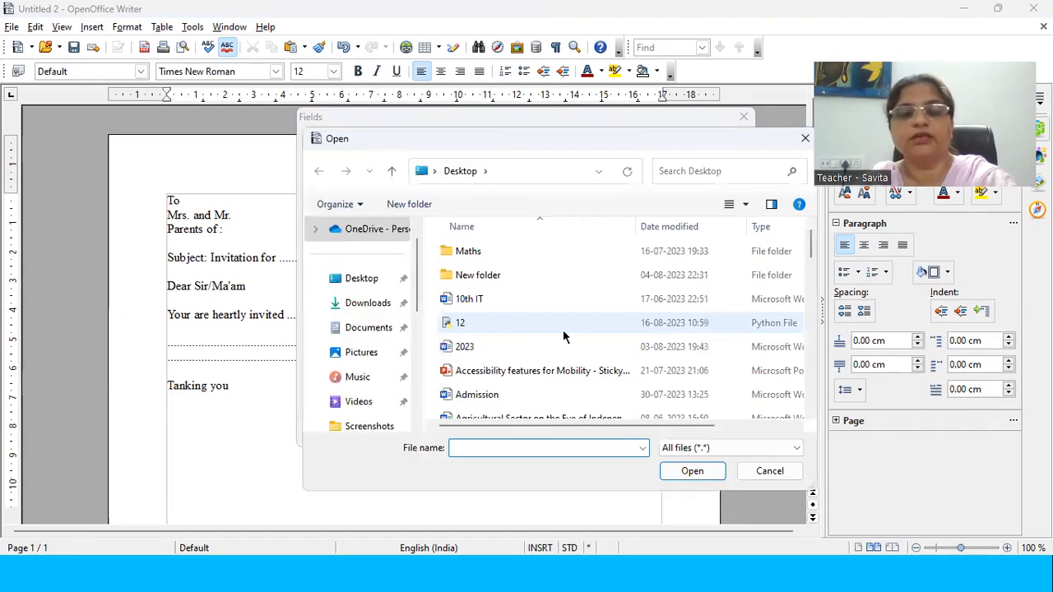
pyautogui.scroll(-5, 416, 346)
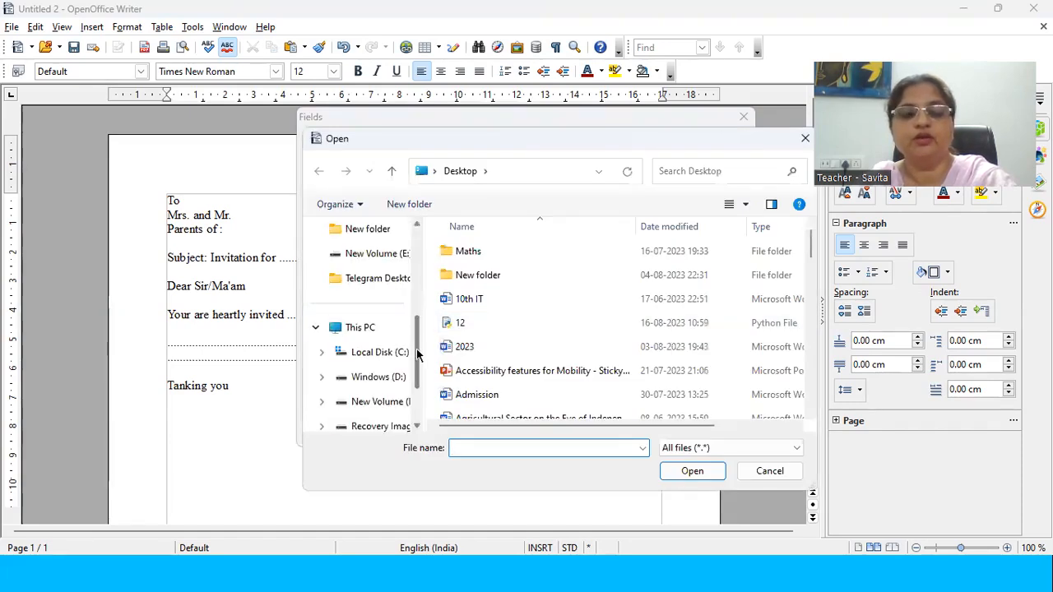
pyautogui.scroll(-3, 415, 354)
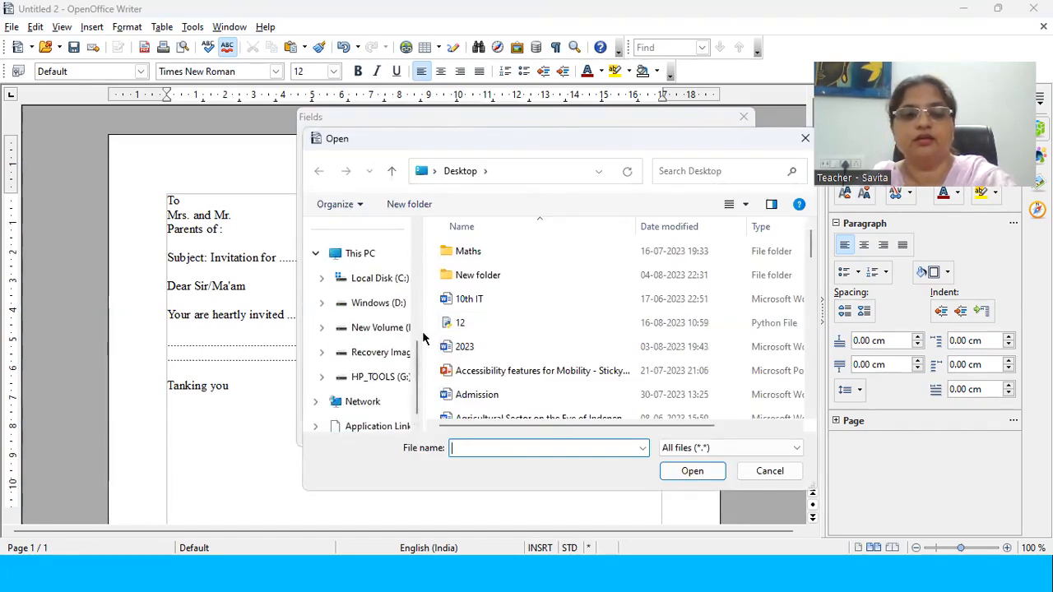
pyautogui.moveTo(425, 335); pyautogui.dragTo(479, 336)
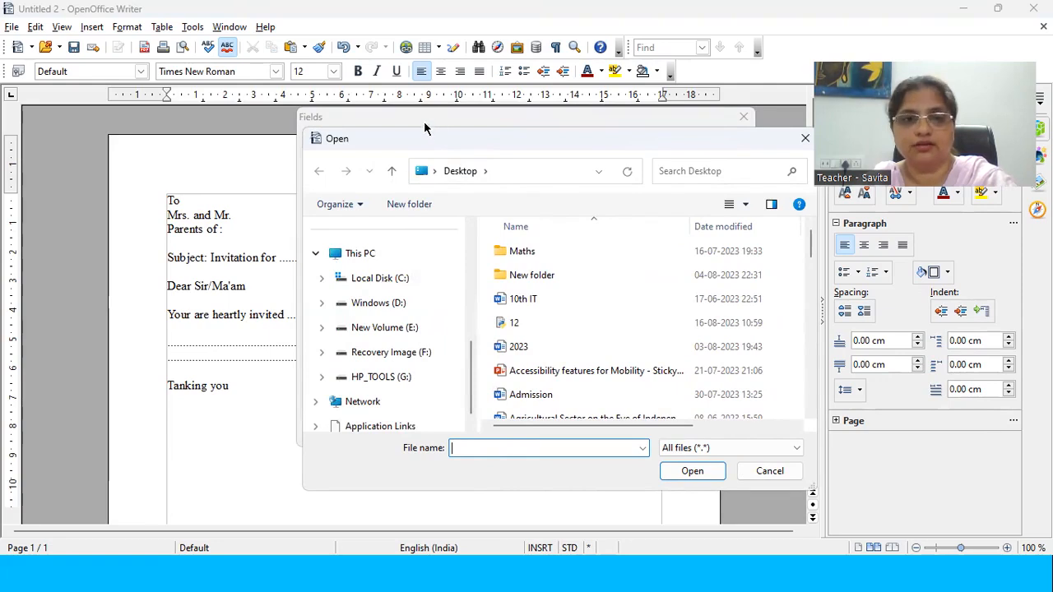
pyautogui.click(404, 364)
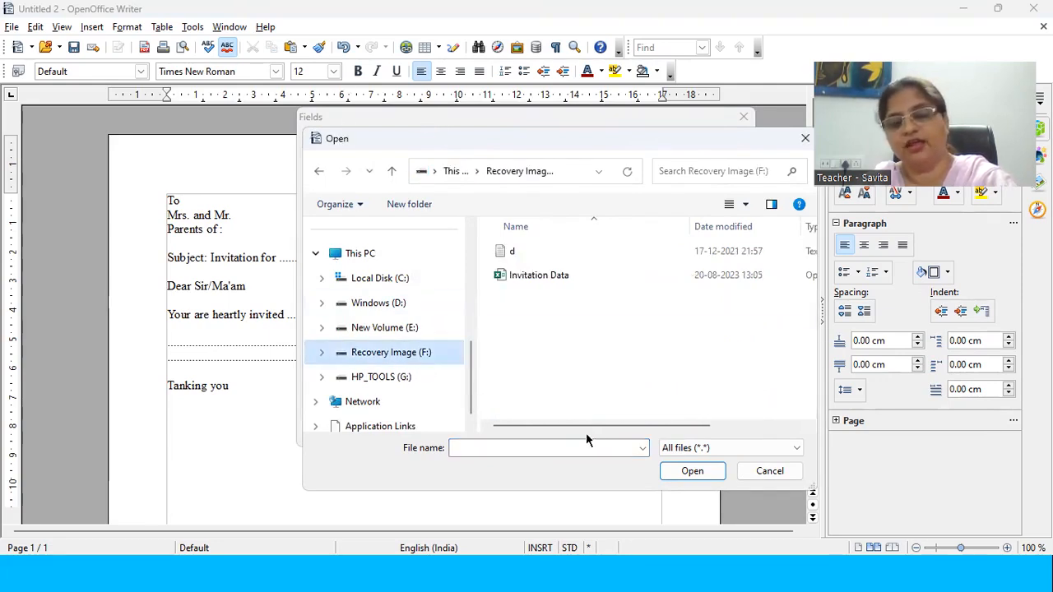
pyautogui.click(561, 281)
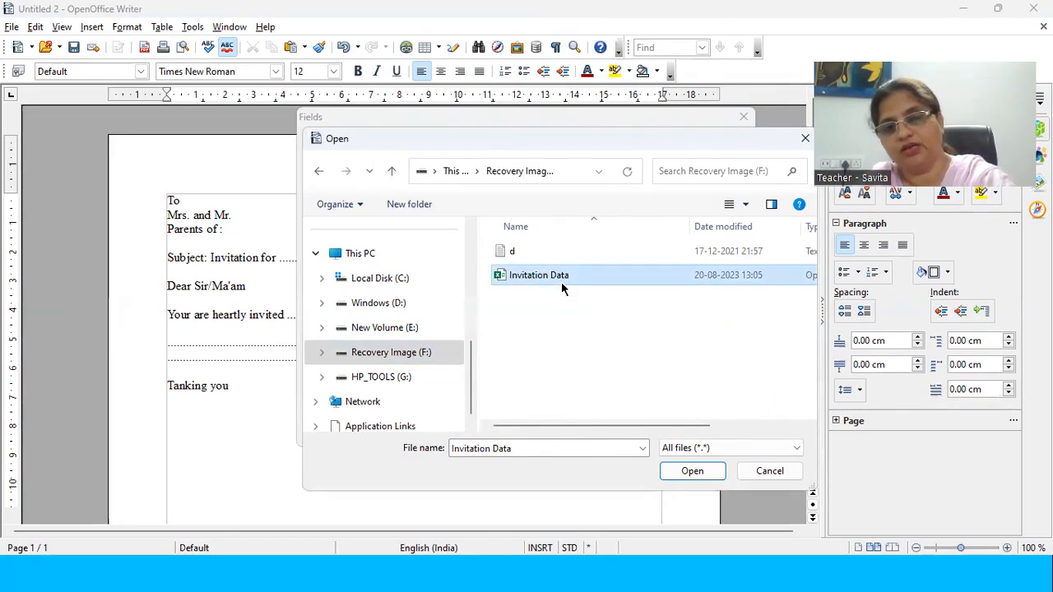
pyautogui.click(682, 471)
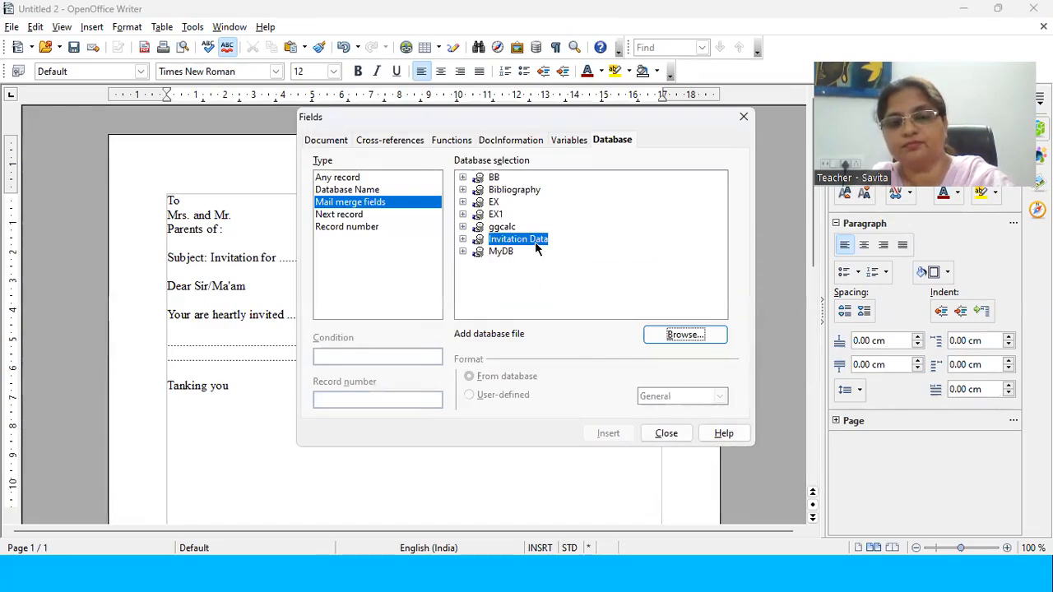
# Step: Insert the Name field from Sheet1 of Invitation Data after "Parents of :" in the letter
pyautogui.click(462, 240)
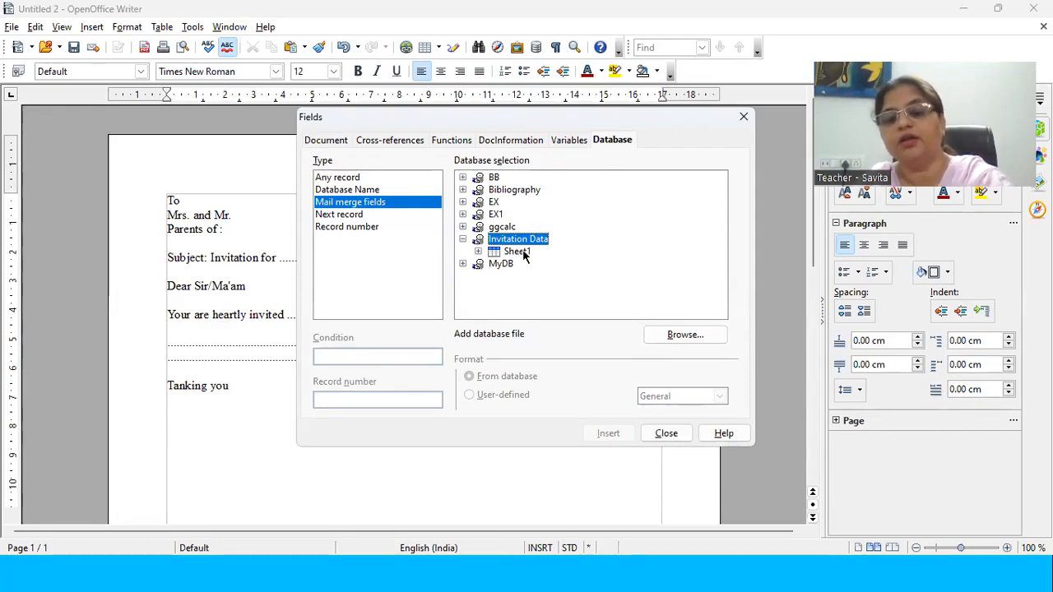
pyautogui.click(477, 252)
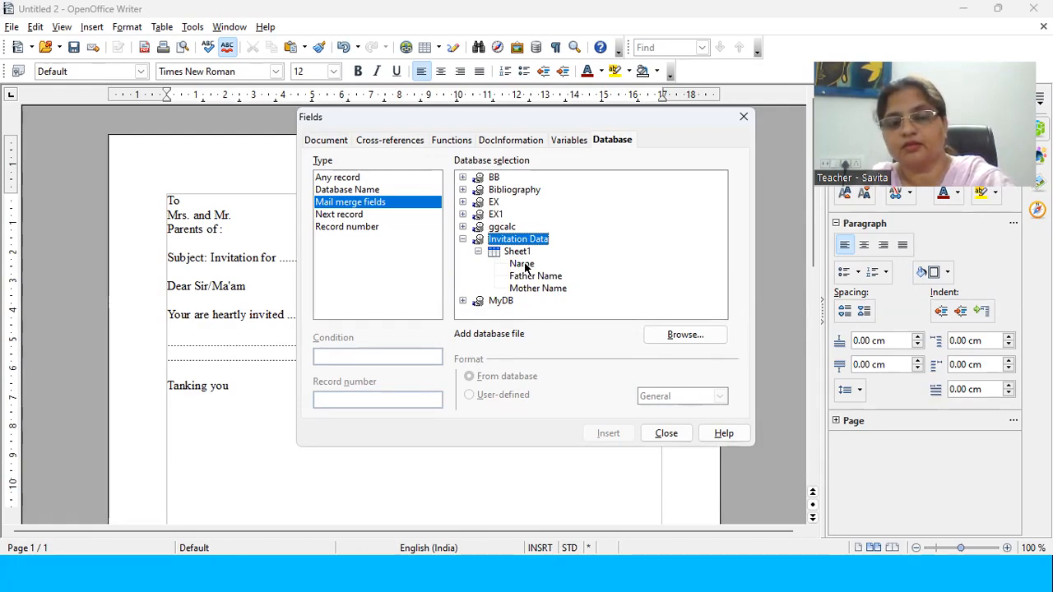
pyautogui.click(522, 264)
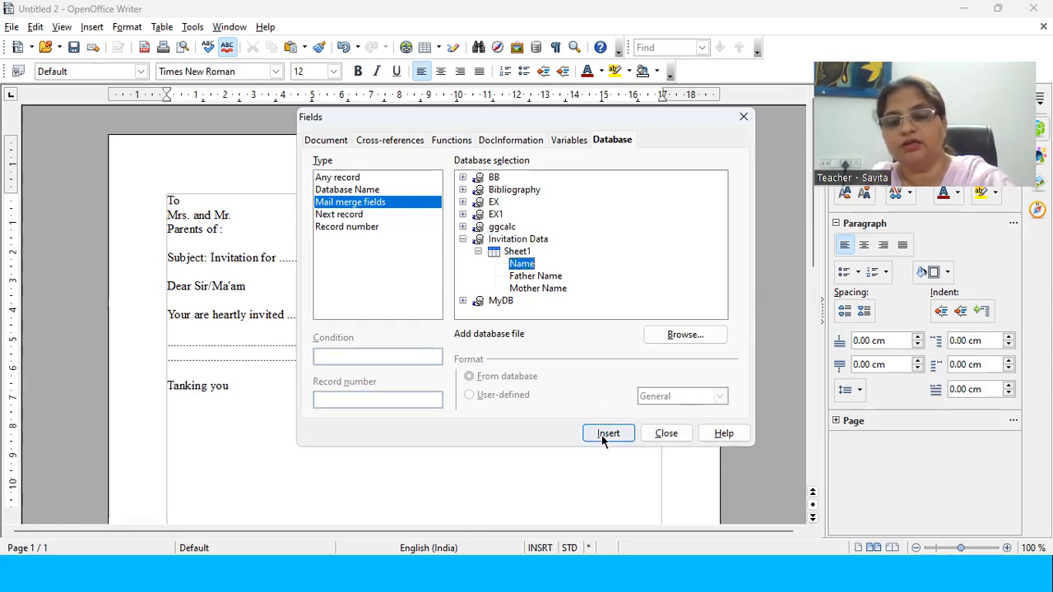
pyautogui.click(506, 252)
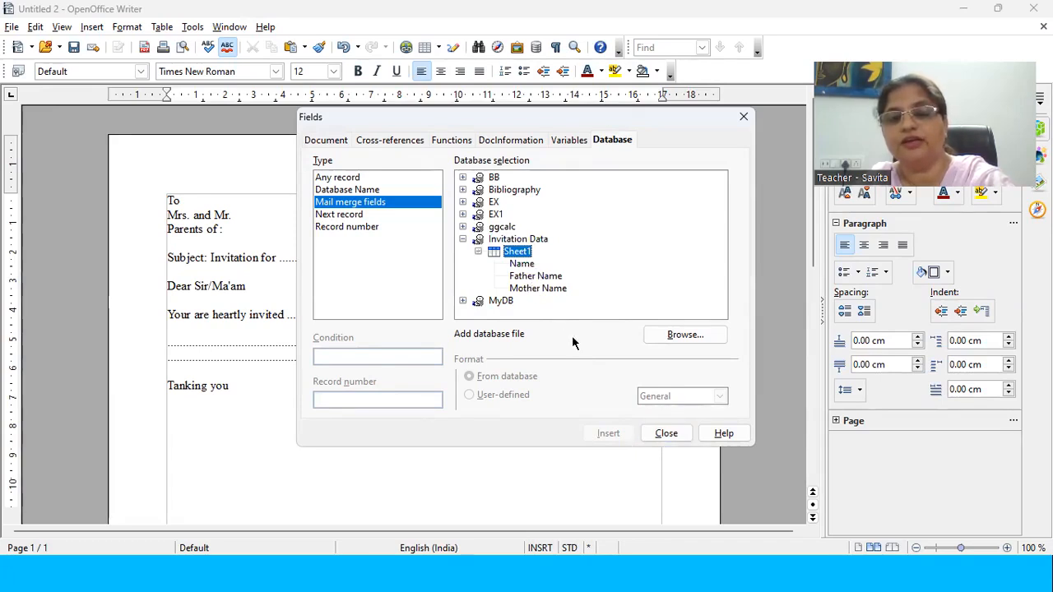
pyautogui.click(535, 278)
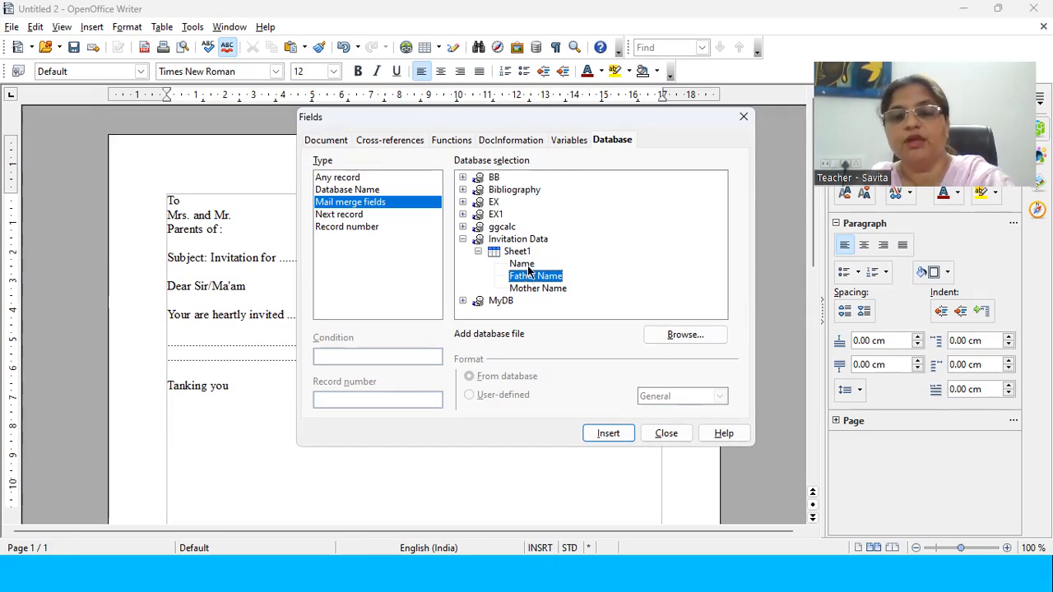
pyautogui.click(523, 264)
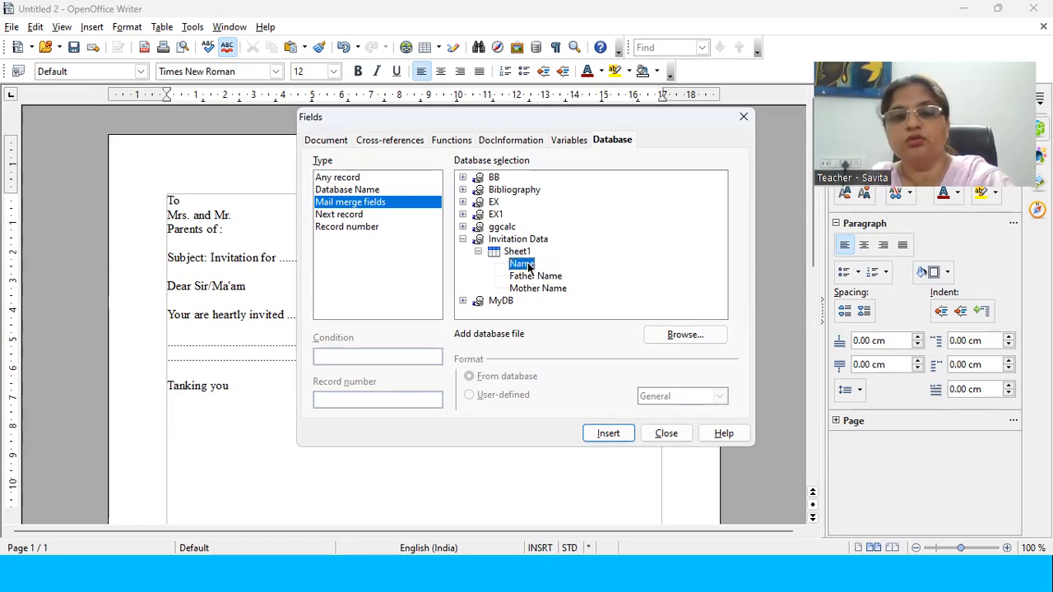
pyautogui.click(225, 228)
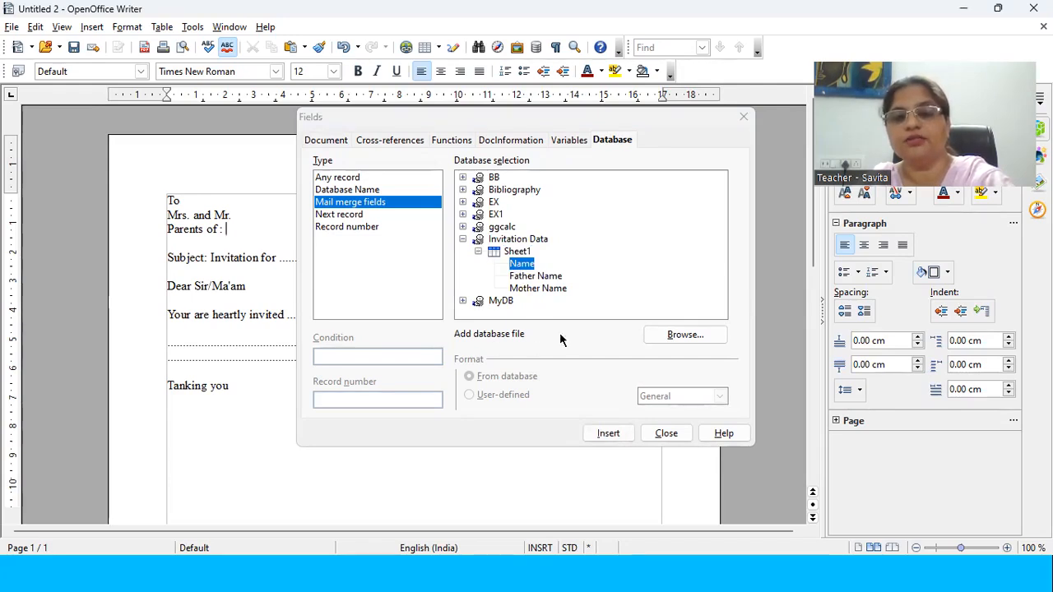
pyautogui.click(593, 436)
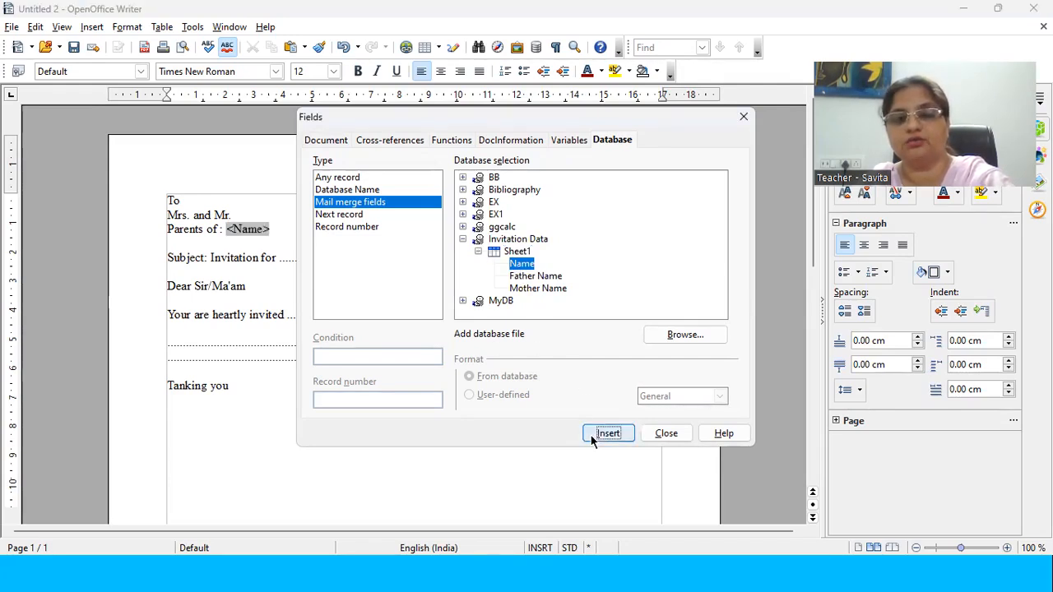
# Step: Insert the Mother Name field after "Mrs." and separate it from "and" with a space
pyautogui.click(194, 217)
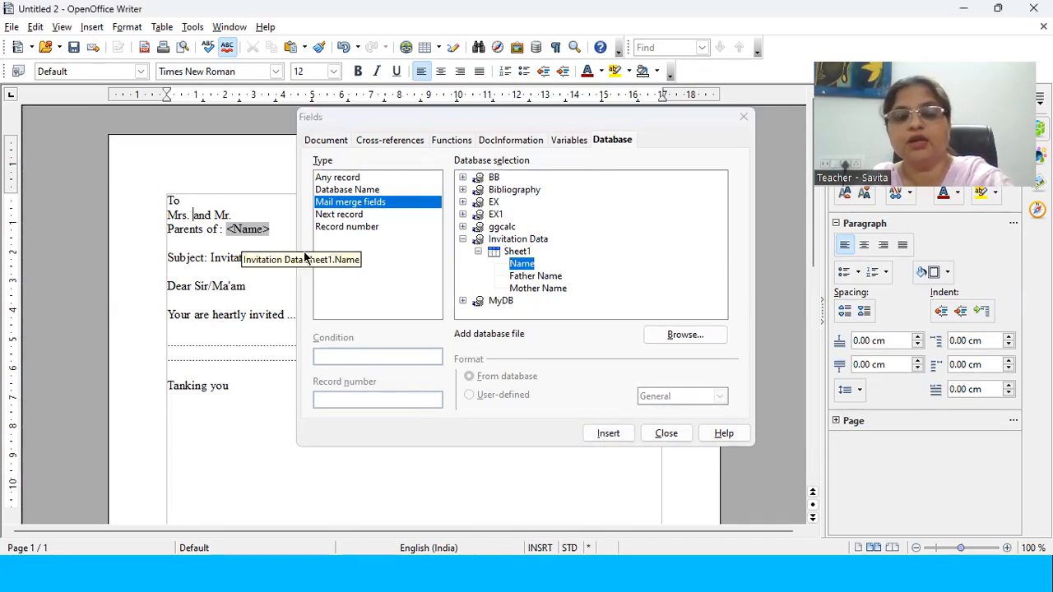
pyautogui.click(524, 291)
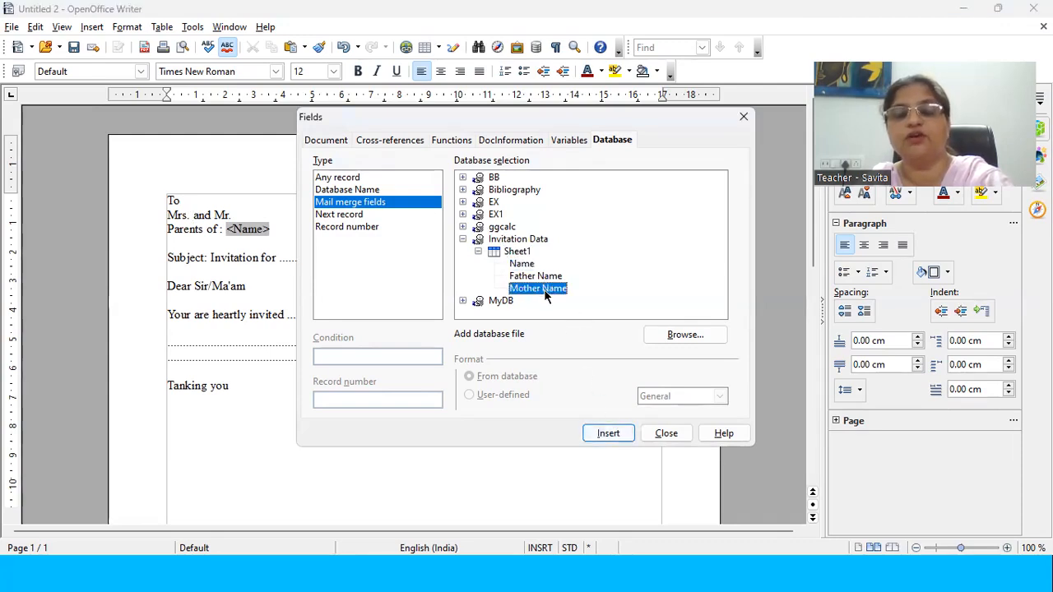
pyautogui.moveTo(544, 292); pyautogui.dragTo(191, 218)
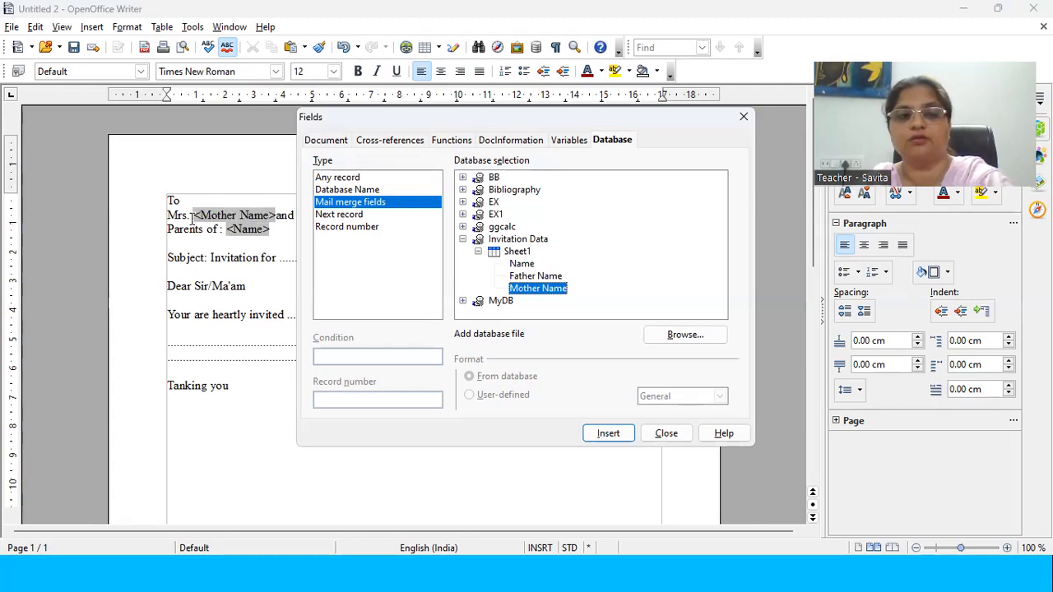
pyautogui.click(279, 219)
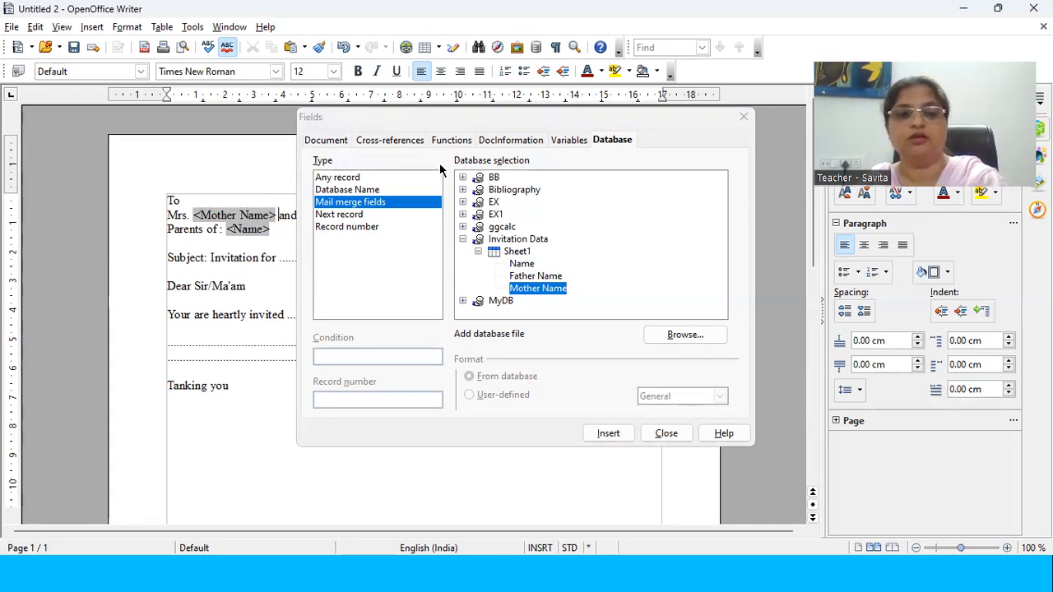
# Step: Insert the Father Name field after "Mr." in the address line and close the Fields dialog
pyautogui.moveTo(453, 117); pyautogui.dragTo(601, 116)
pyautogui.click(684, 275)
pyautogui.click(317, 215)
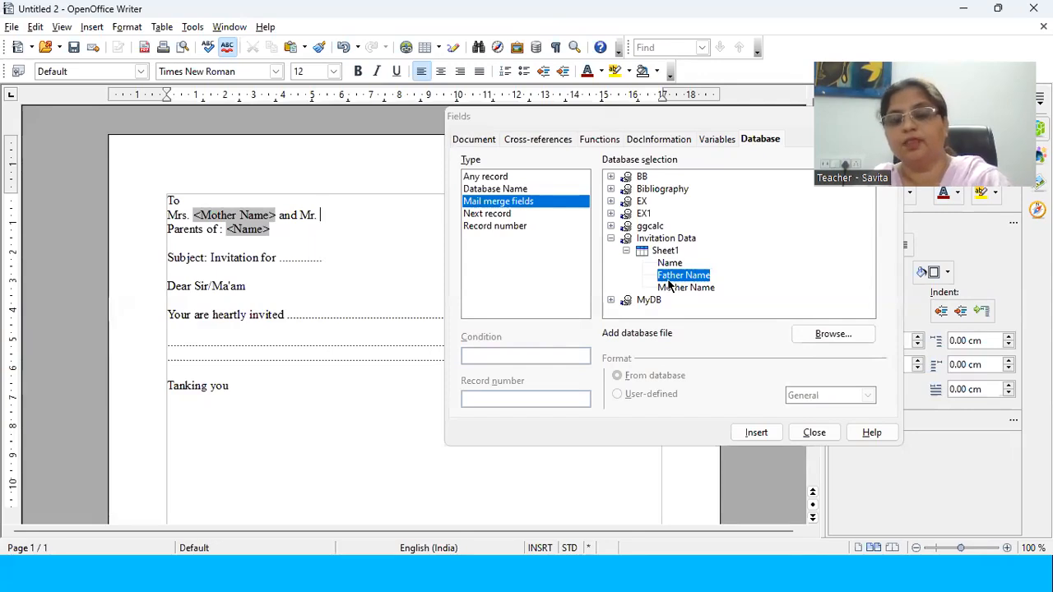
pyautogui.moveTo(664, 277)
pyautogui.mouseDown()
pyautogui.moveTo(324, 235)
pyautogui.moveTo(320, 223)
pyautogui.moveTo(477, 265)
pyautogui.moveTo(668, 272)
pyautogui.mouseUp()
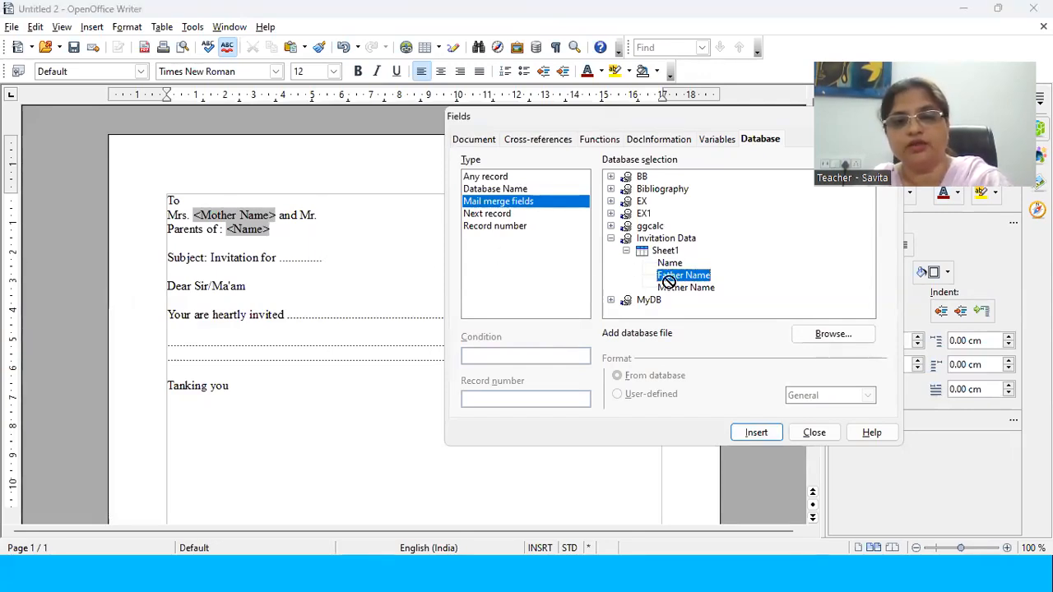
pyautogui.click(755, 432)
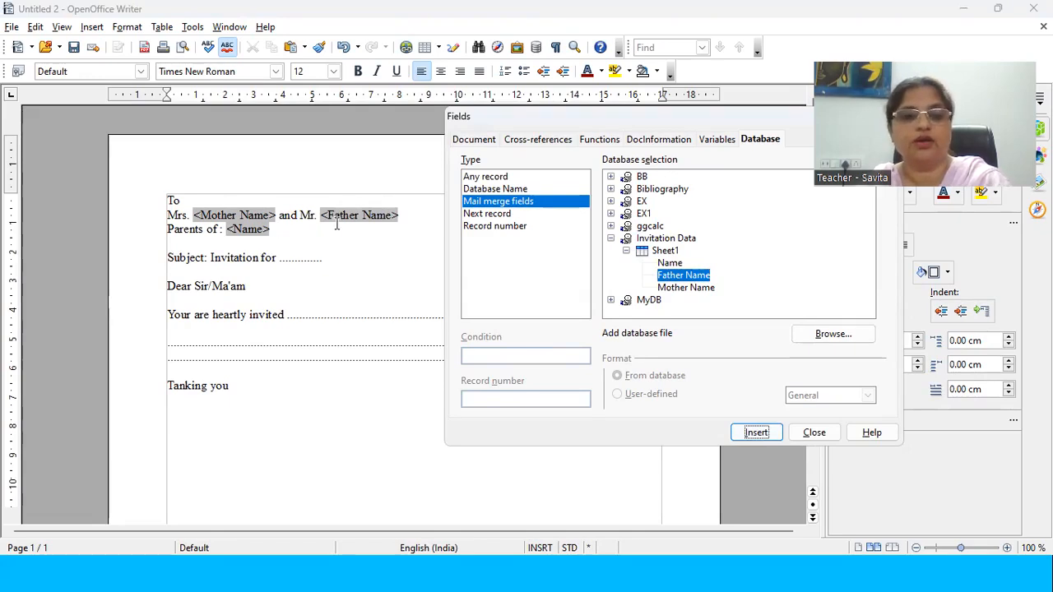
pyautogui.click(814, 432)
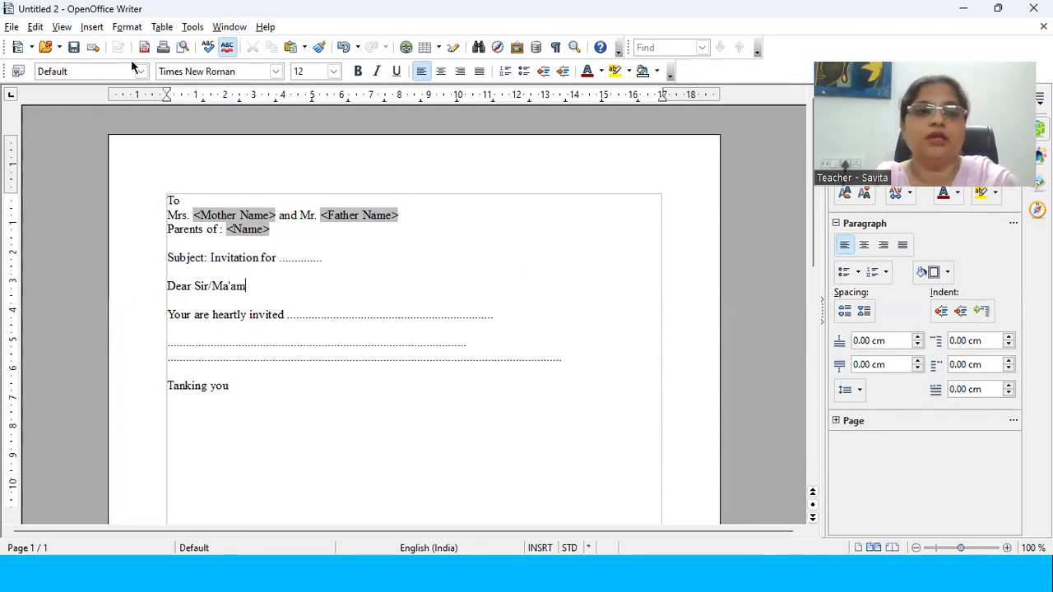
# Step: Start the Mail Merge Wizard for the letter and move its window aside to uncover the address lines
pyautogui.click(188, 27)
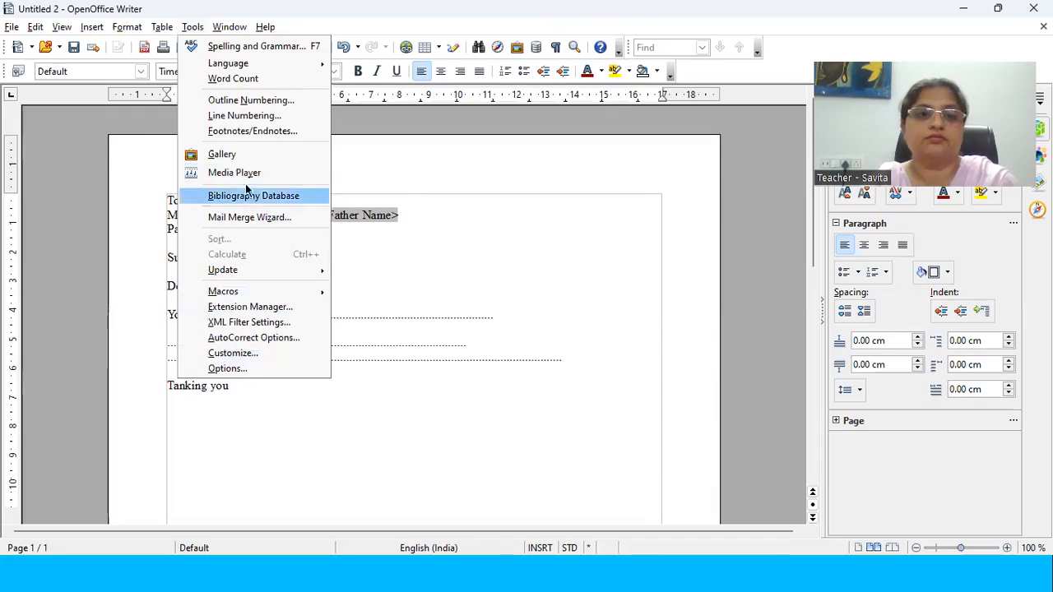
pyautogui.click(216, 463)
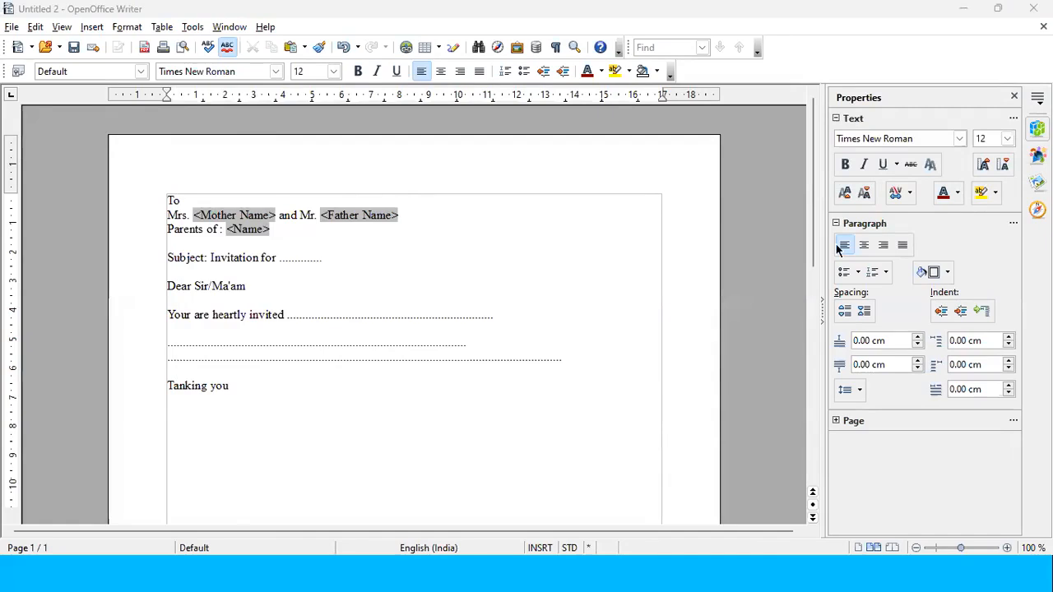
pyautogui.click(161, 27)
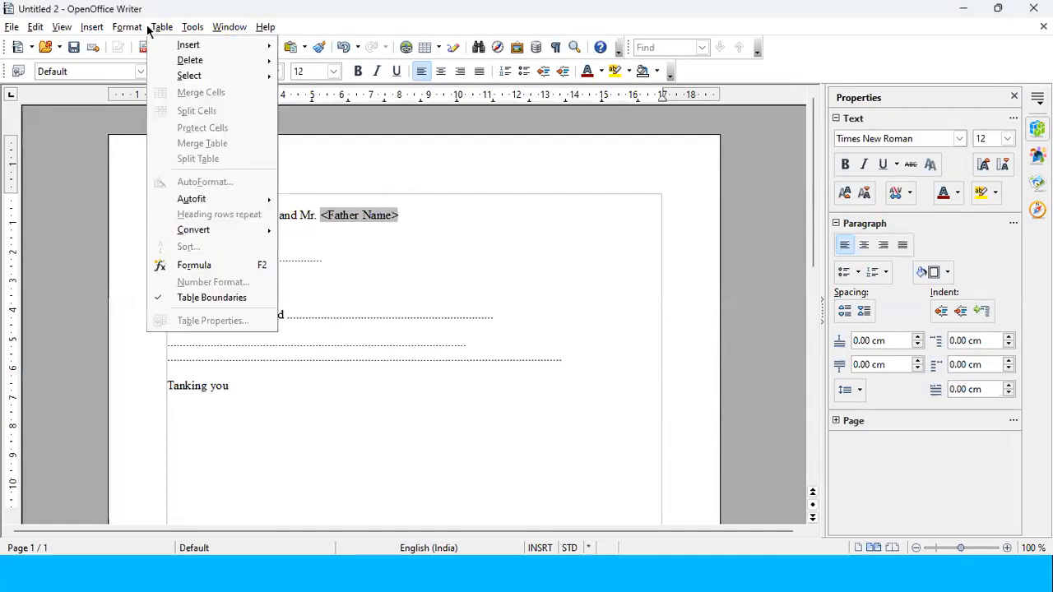
pyautogui.moveTo(191, 29)
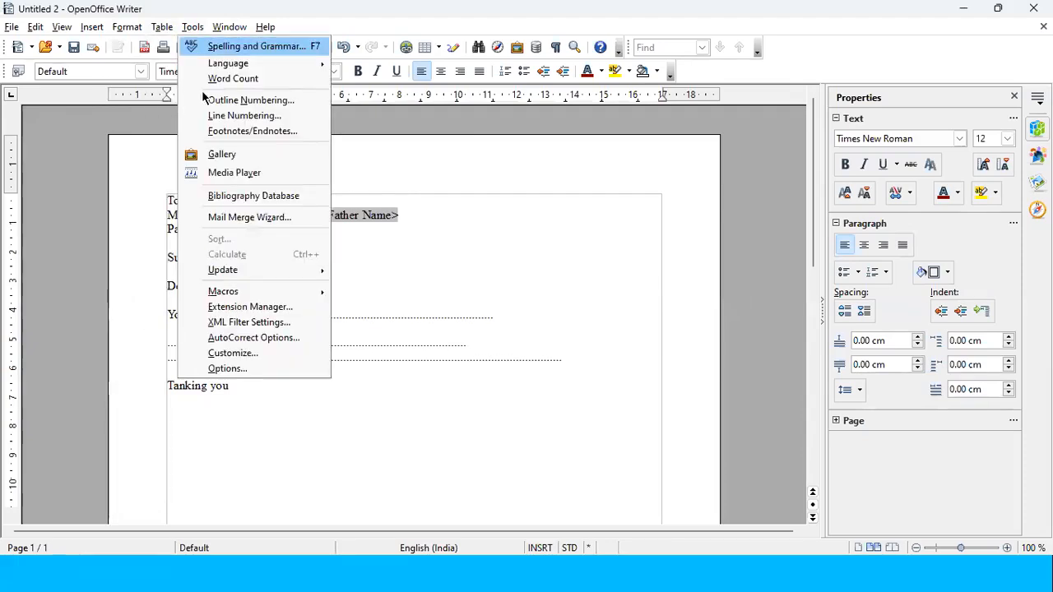
pyautogui.click(256, 218)
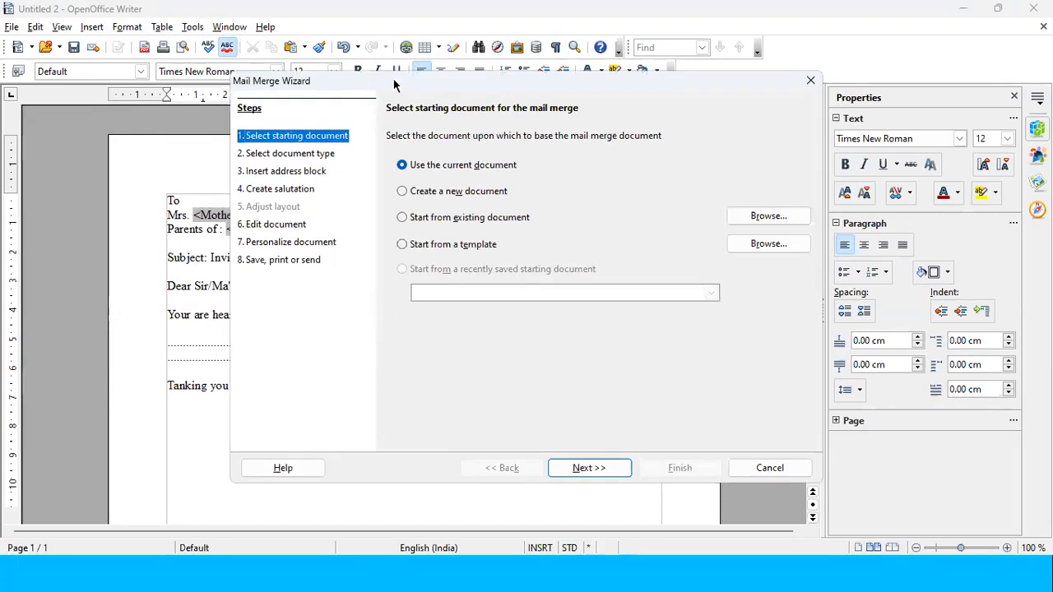
pyautogui.moveTo(559, 81); pyautogui.dragTo(724, 78)
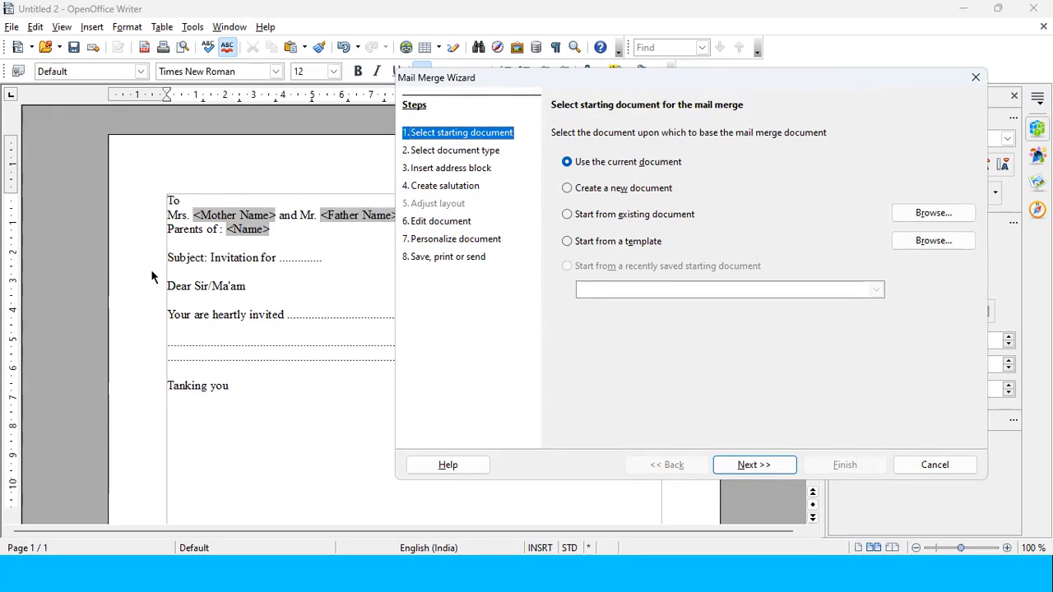
# Step: Base the mail merge on the current document and set the document type to Letter
pyautogui.click(634, 189)
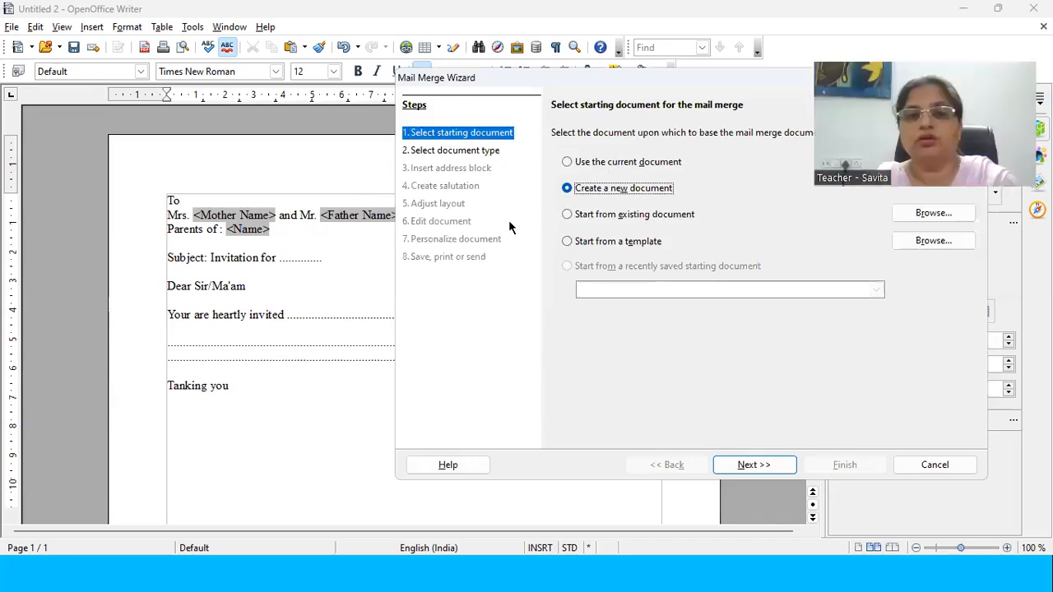
pyautogui.click(621, 164)
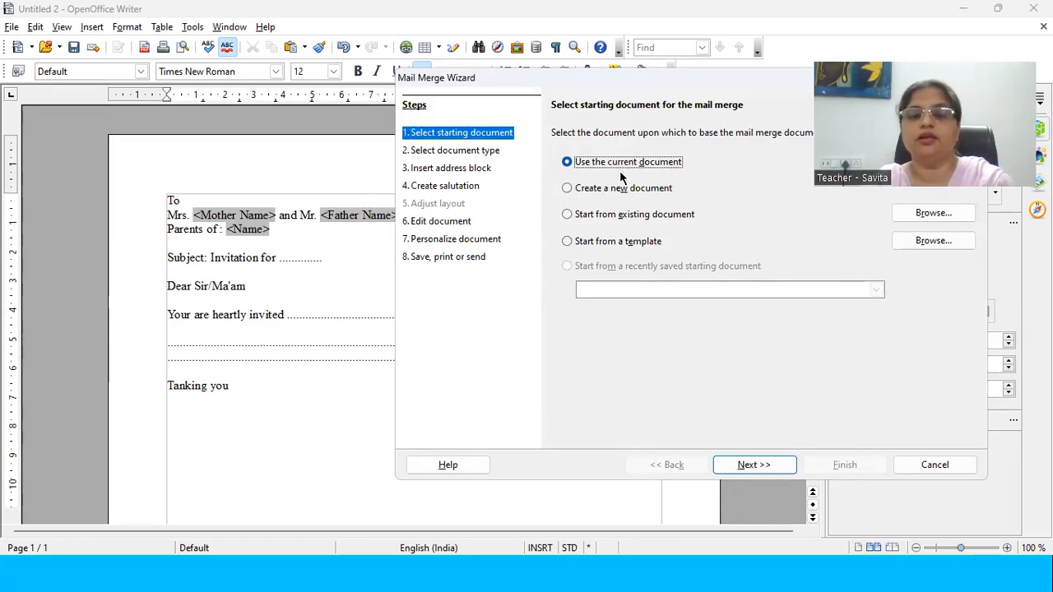
pyautogui.click(455, 151)
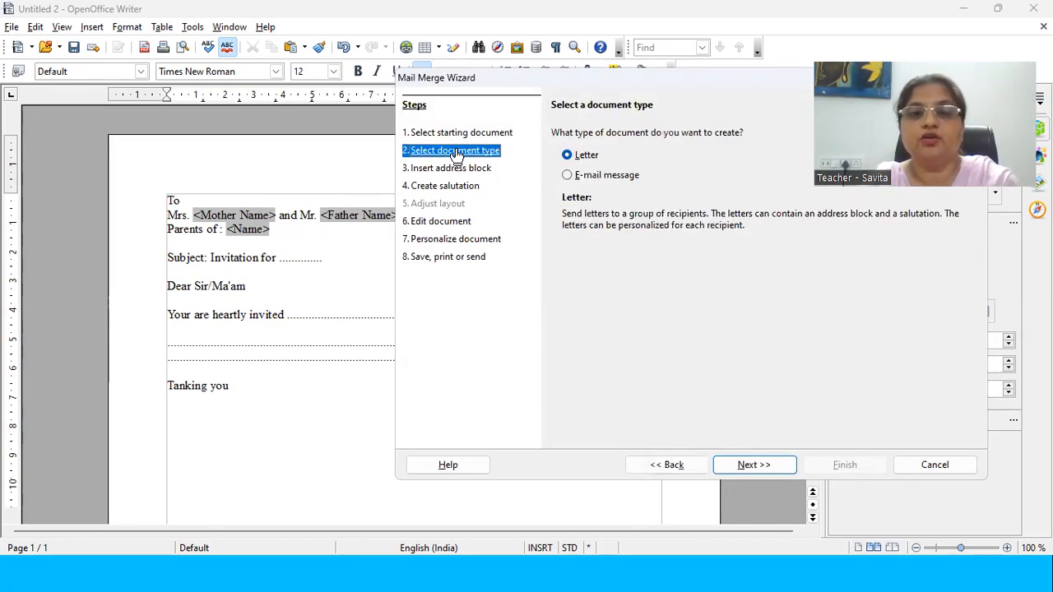
pyautogui.click(585, 160)
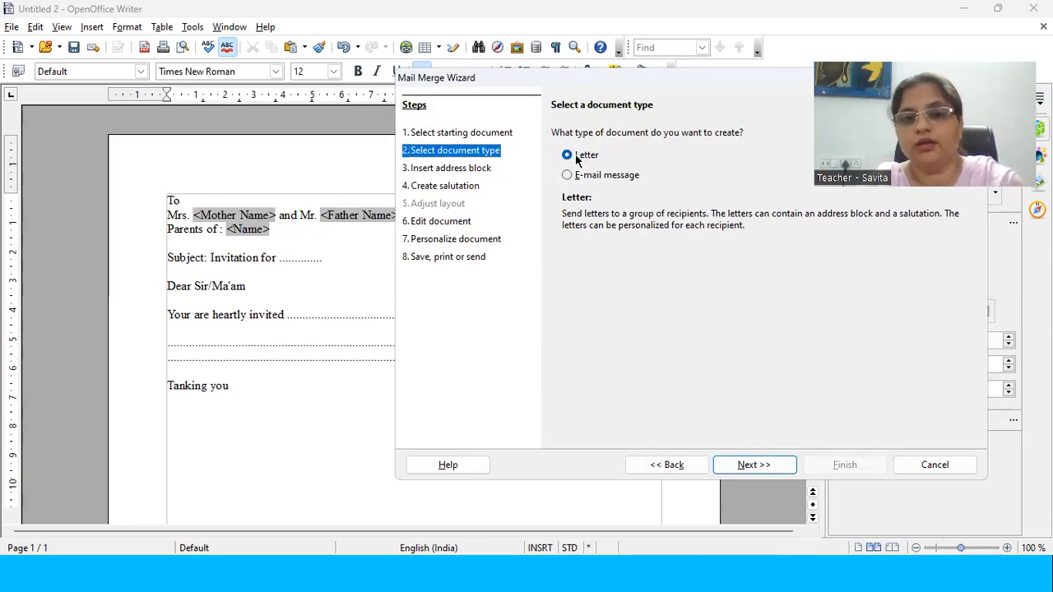
pyautogui.click(577, 158)
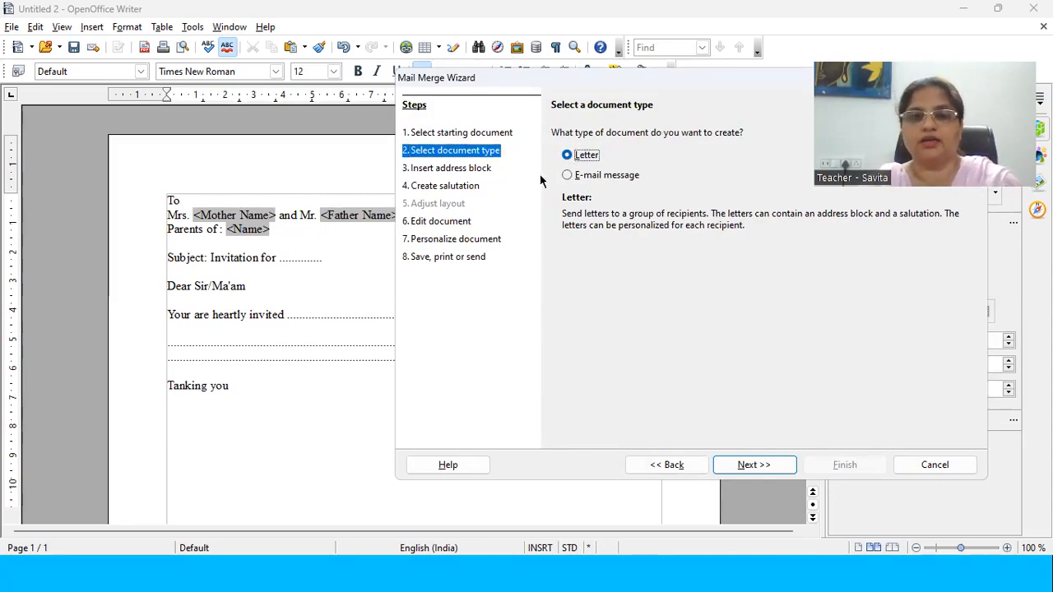
# Step: Look through the address block and salutation settings, and preview the merged letter for each of recipients 1 to 4
pyautogui.click(485, 170)
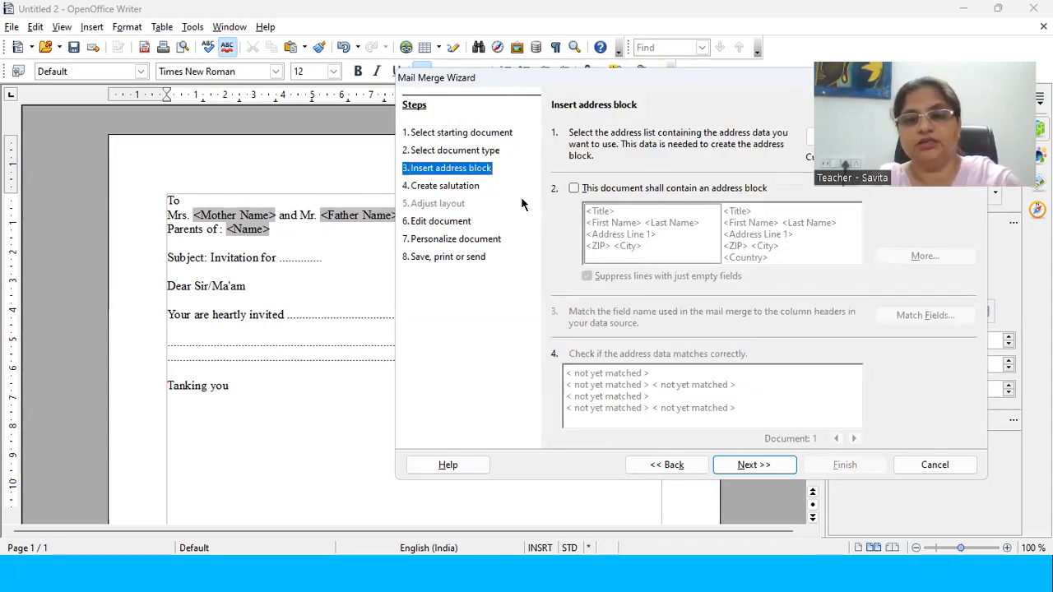
pyautogui.click(445, 188)
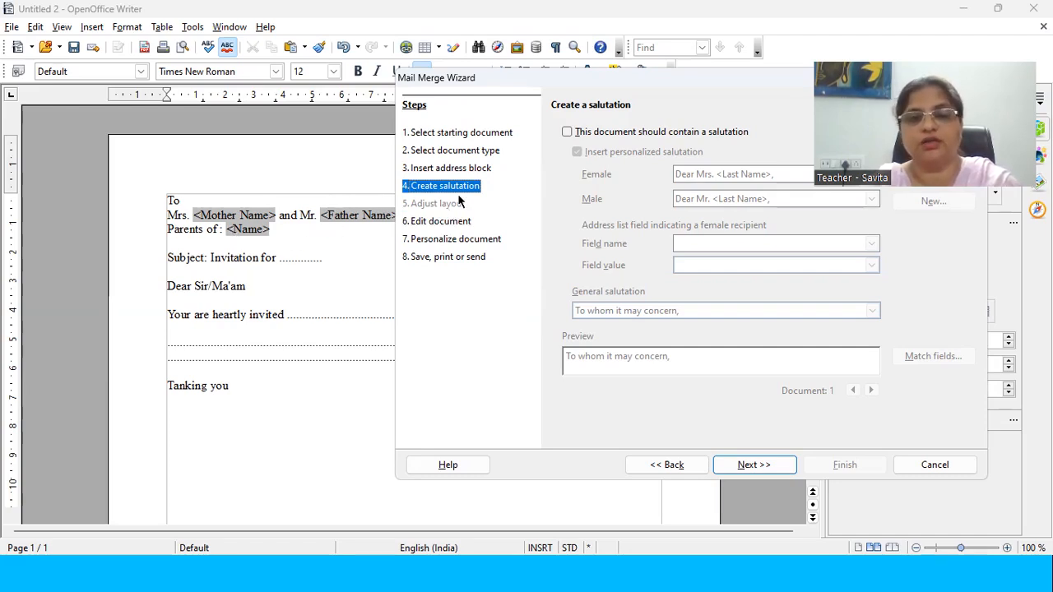
pyautogui.click(440, 222)
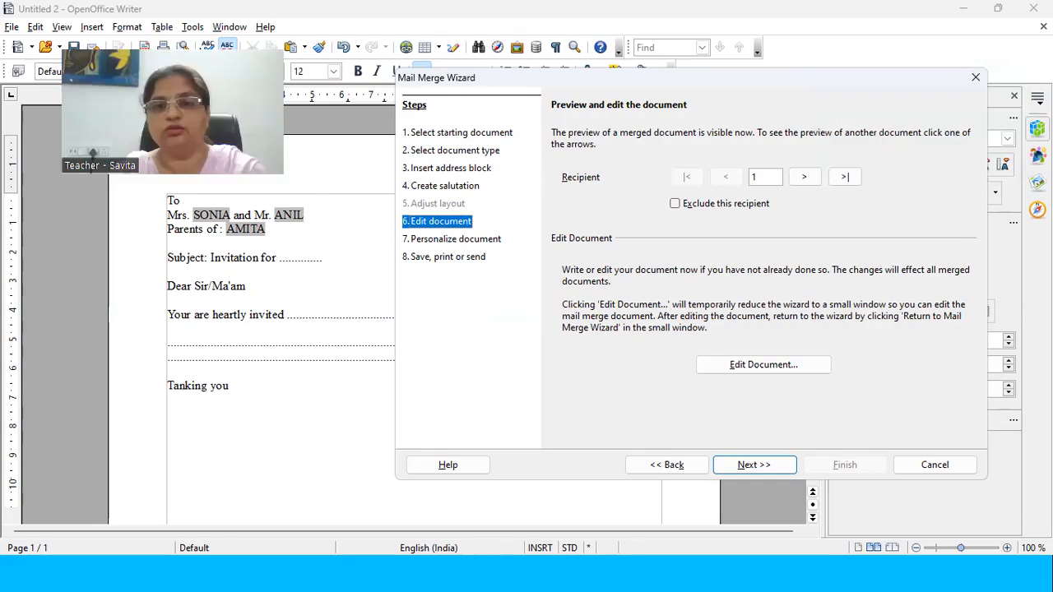
pyautogui.click(805, 178)
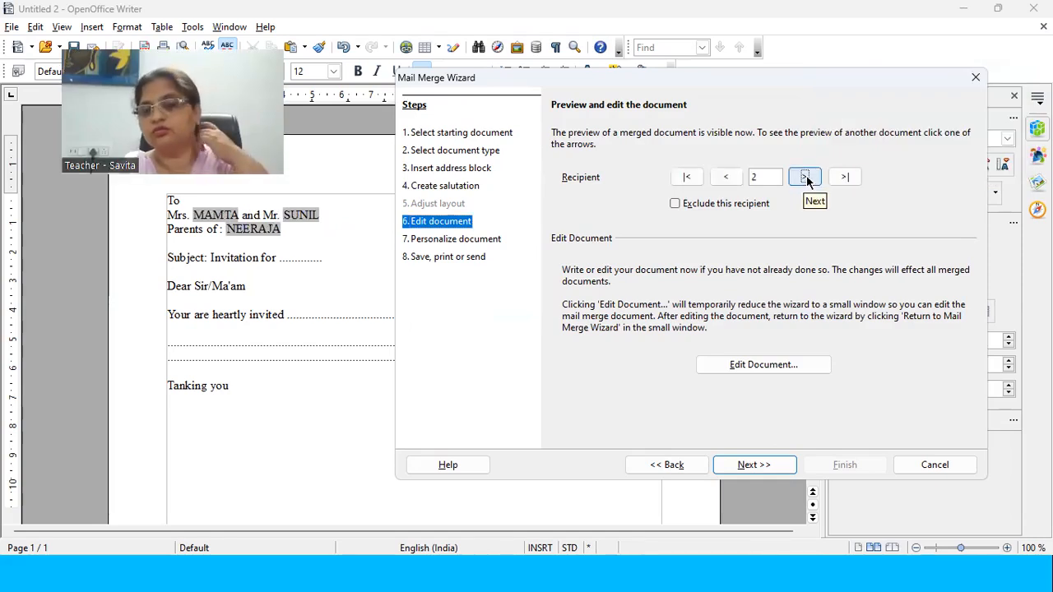
pyautogui.click(804, 177)
pyautogui.click(805, 178)
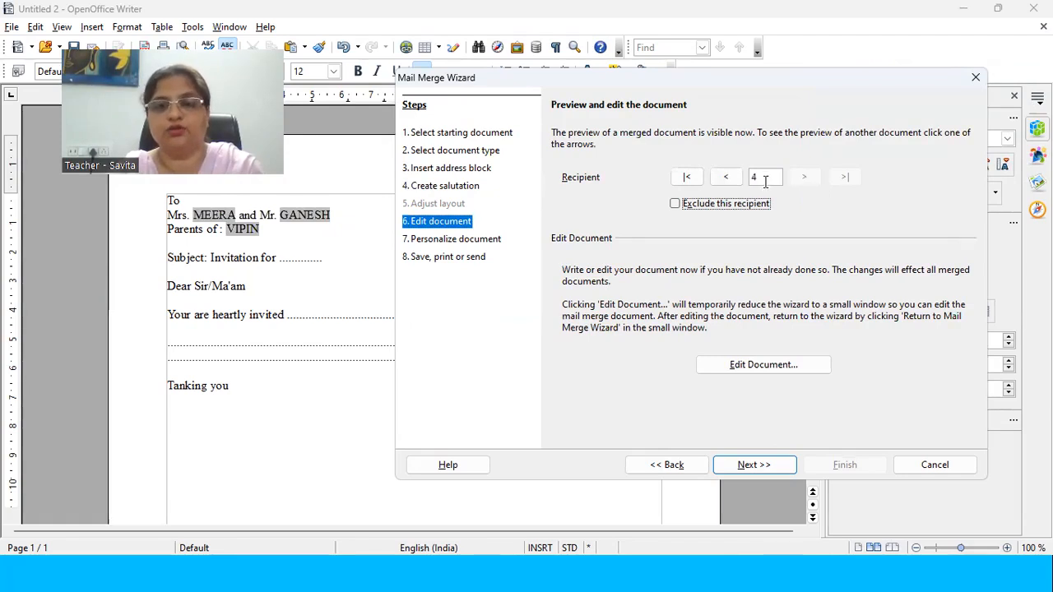
pyautogui.click(729, 180)
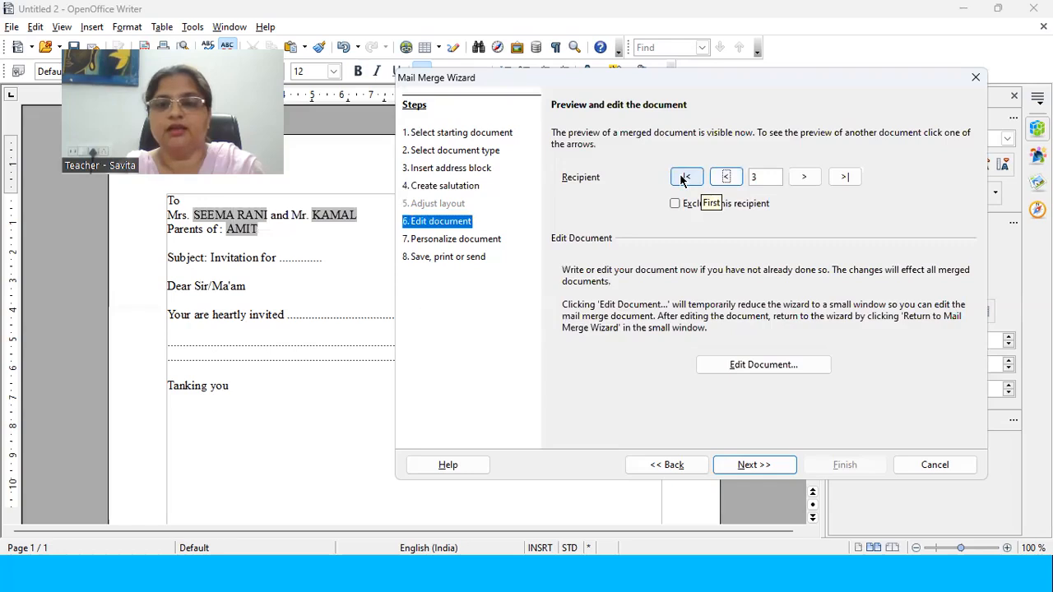
pyautogui.click(836, 180)
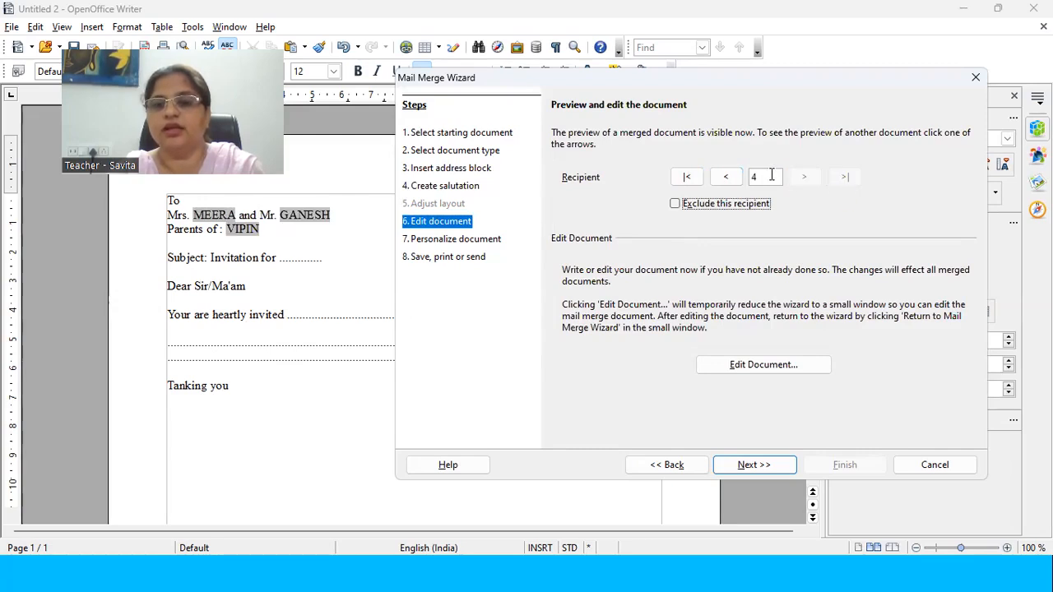
pyautogui.click(686, 176)
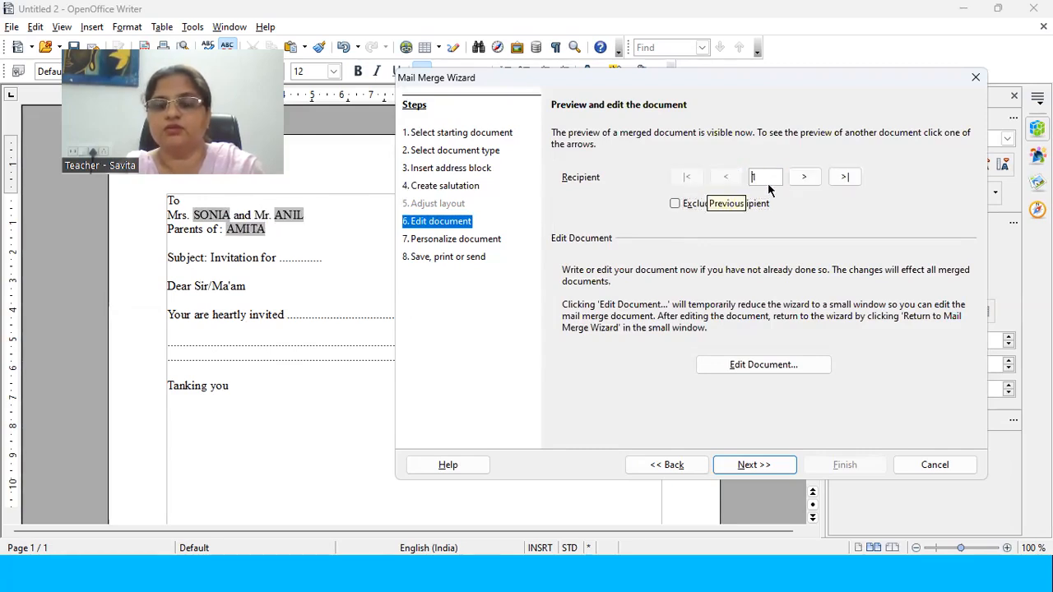
pyautogui.click(797, 176)
pyautogui.click(798, 176)
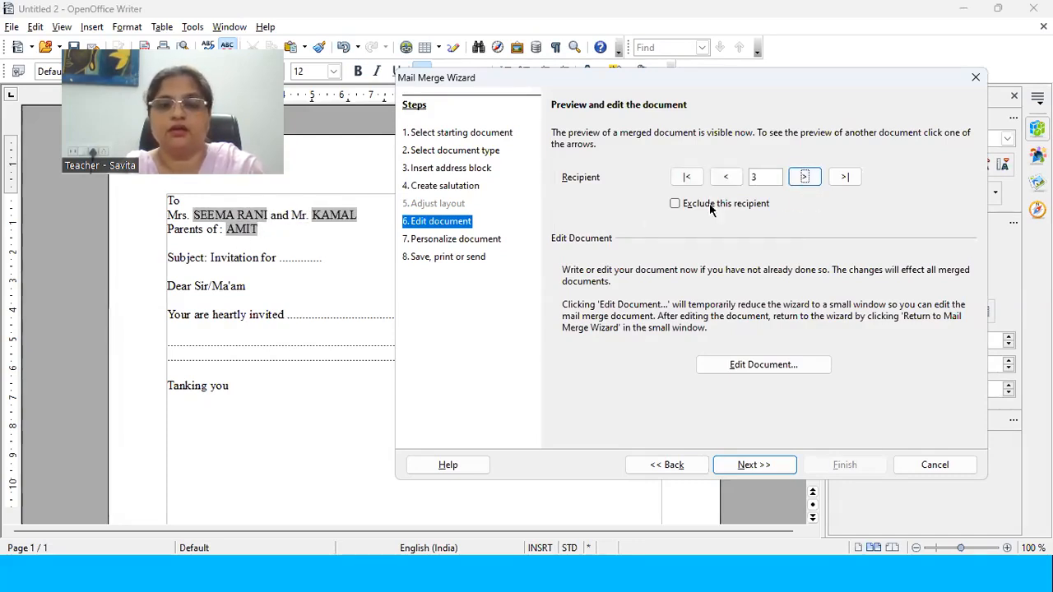
pyautogui.click(804, 178)
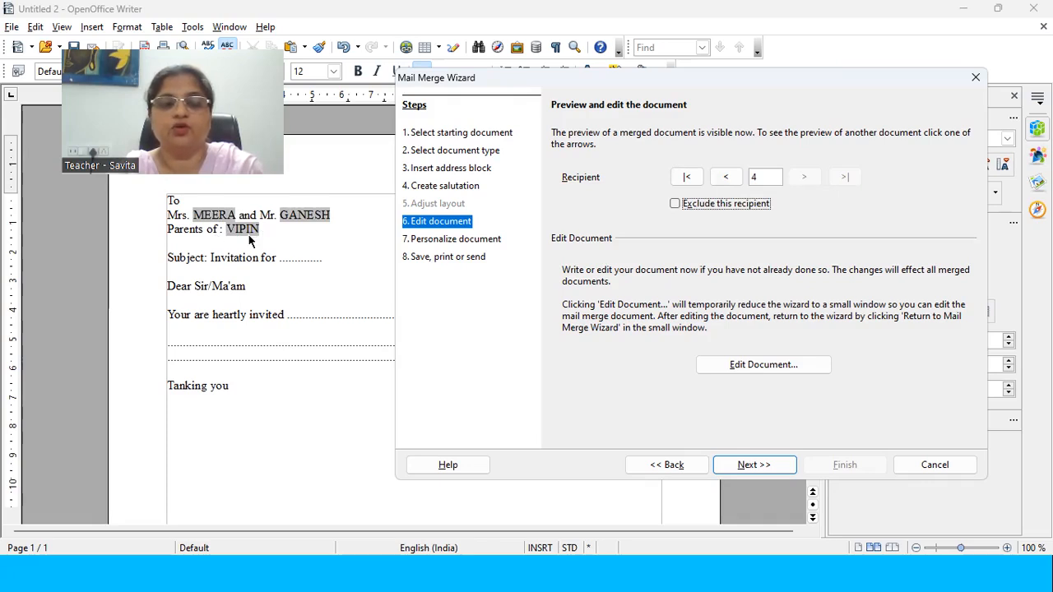
pyautogui.click(720, 182)
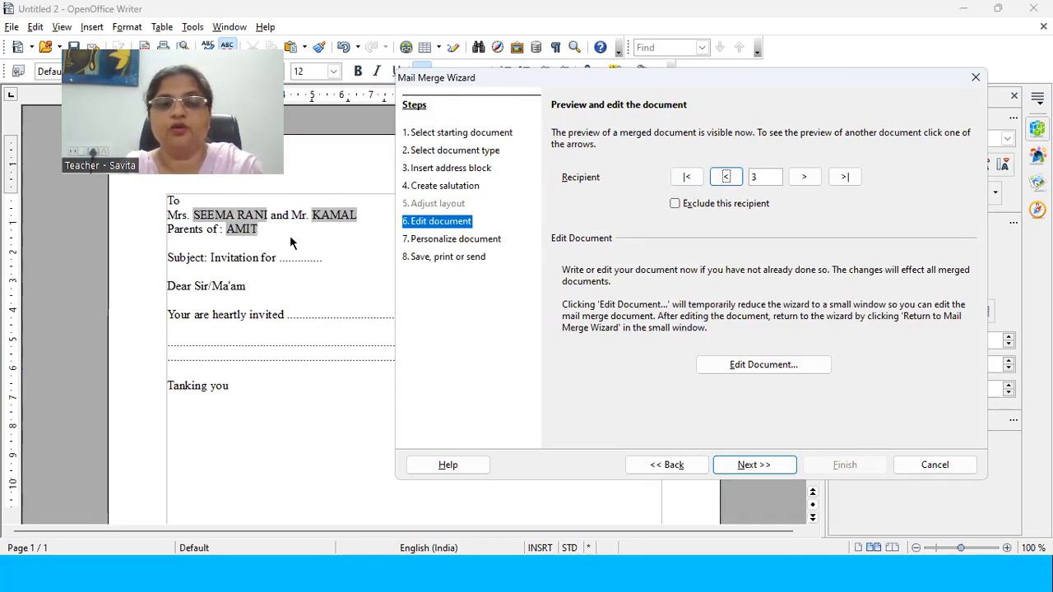
pyautogui.click(725, 181)
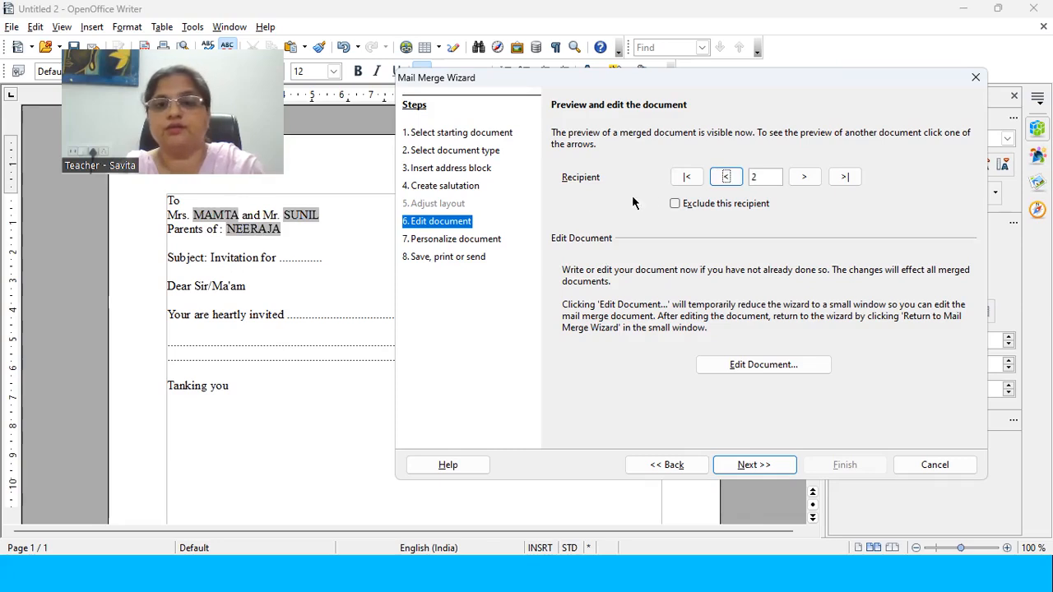
pyautogui.click(726, 178)
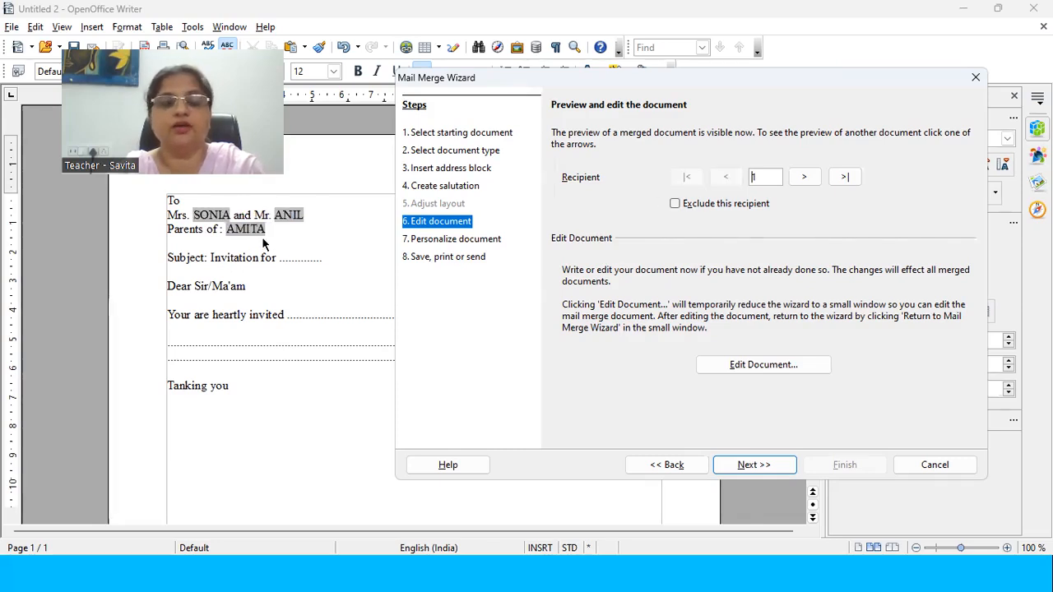
pyautogui.click(805, 177)
pyautogui.click(805, 178)
pyautogui.click(805, 177)
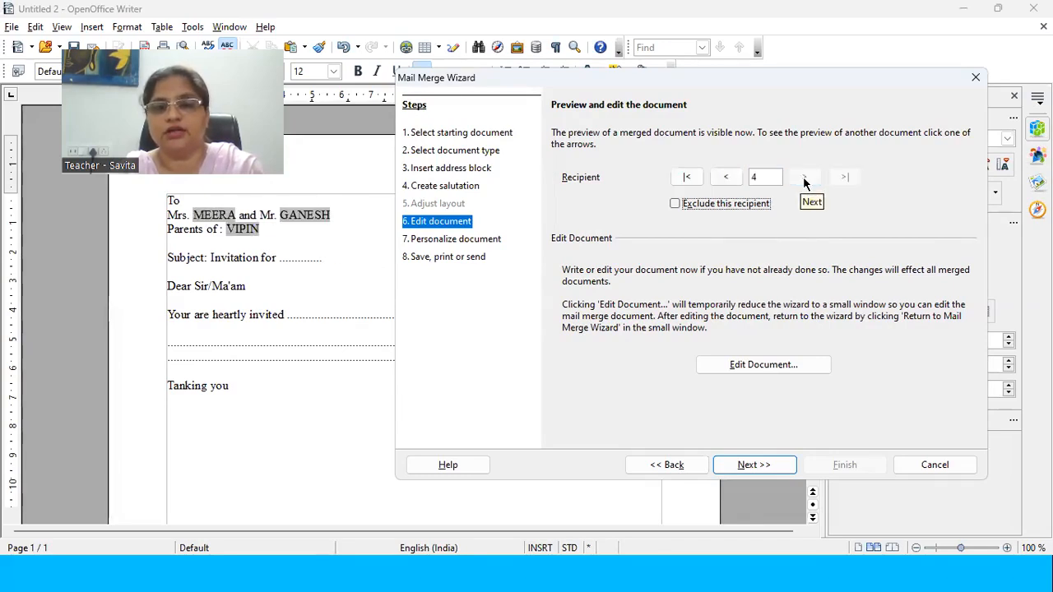
# Step: Generate the merged letters through the Personalize document stage and proceed to Save, print or send
pyautogui.click(449, 243)
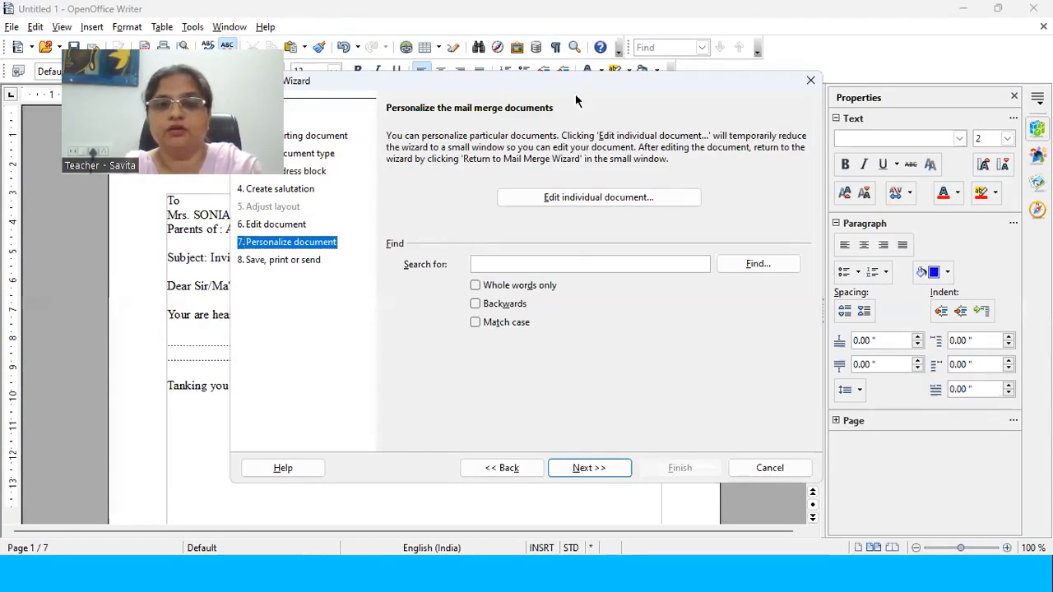
pyautogui.moveTo(576, 93); pyautogui.dragTo(606, 52)
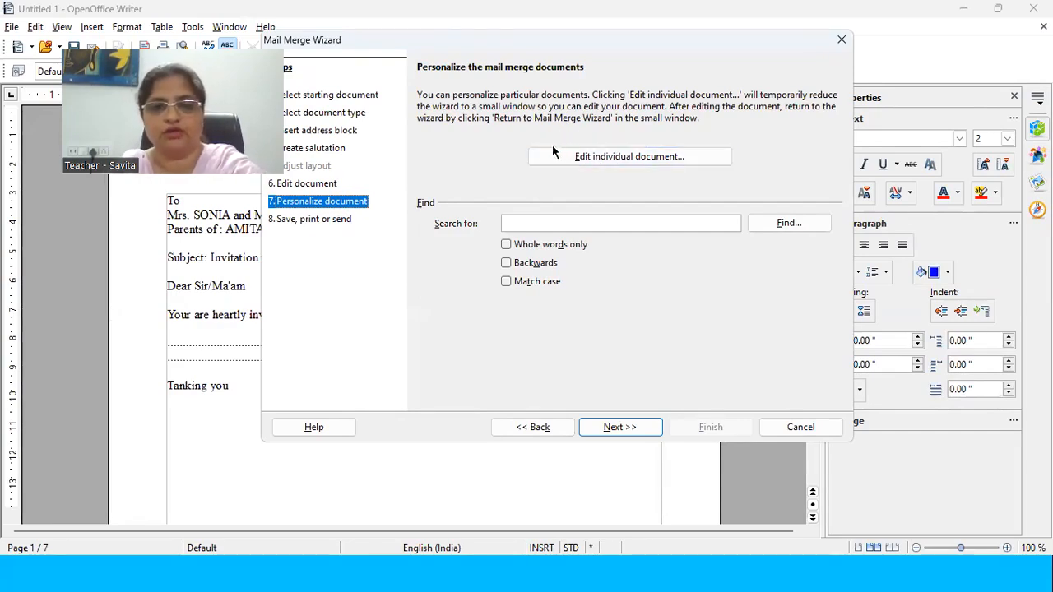
pyautogui.click(333, 224)
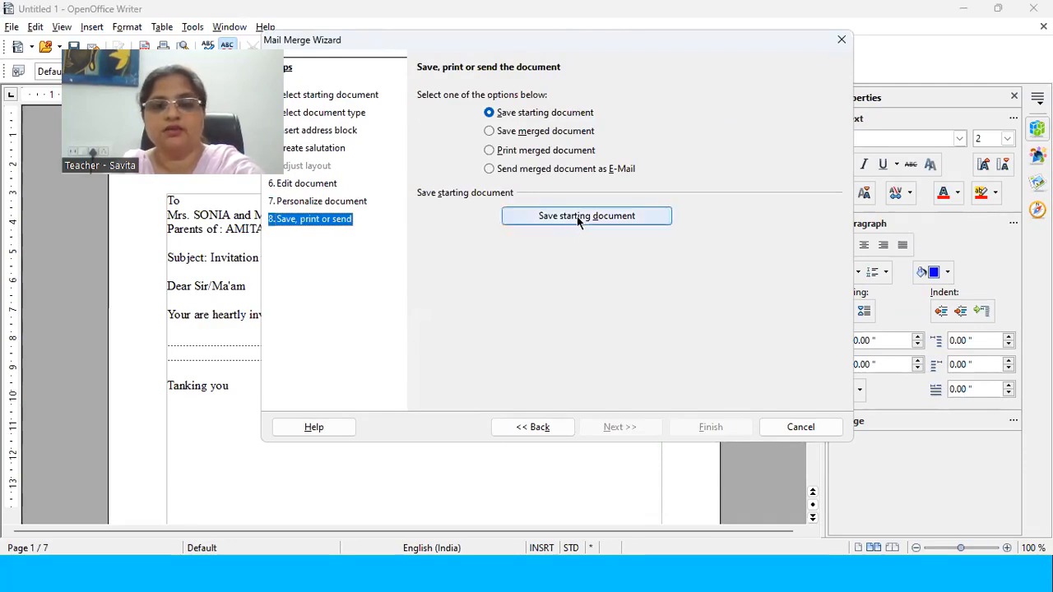
# Step: Review the options for saving the merged document, and choose to print it with Microsoft Print to PDF
pyautogui.click(542, 151)
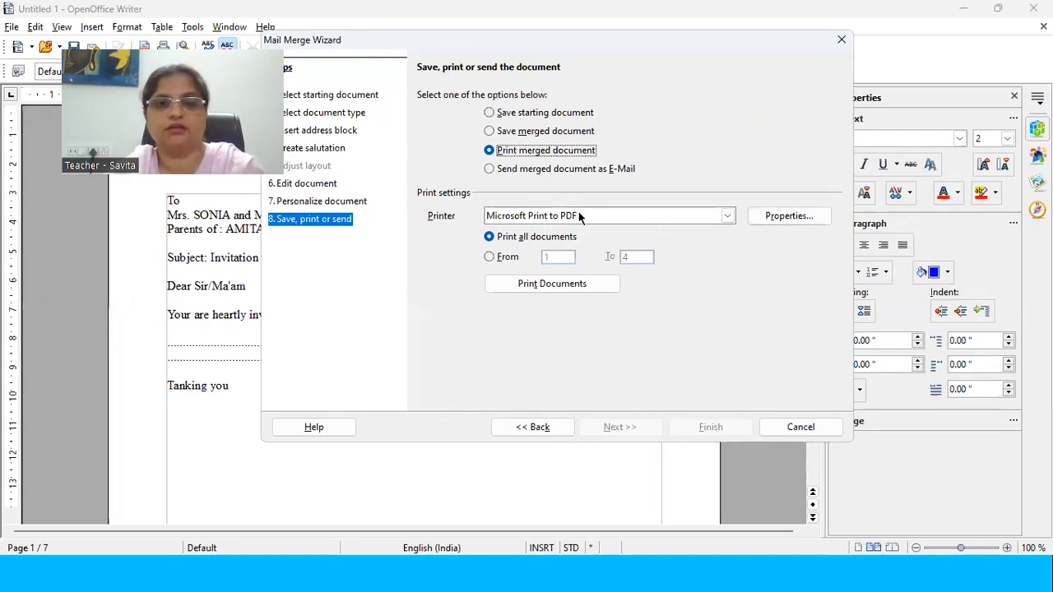
pyautogui.click(547, 133)
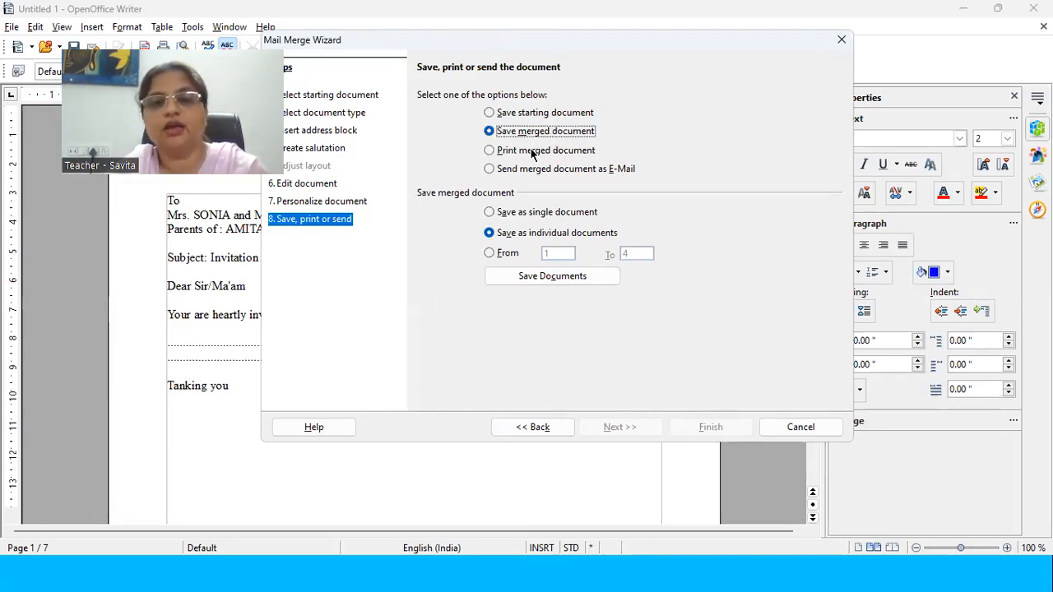
pyautogui.click(533, 151)
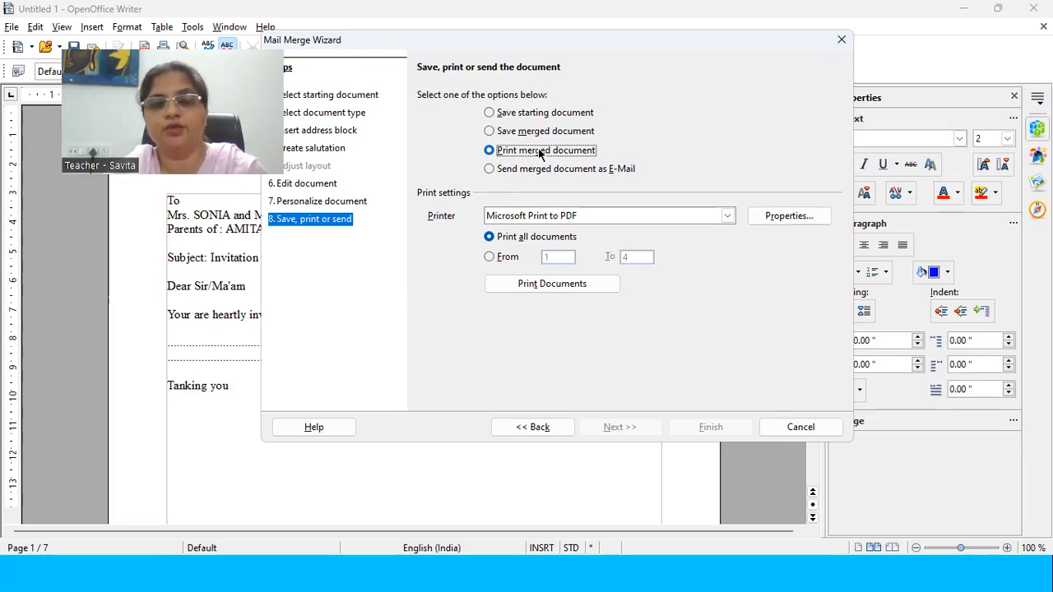
pyautogui.click(510, 214)
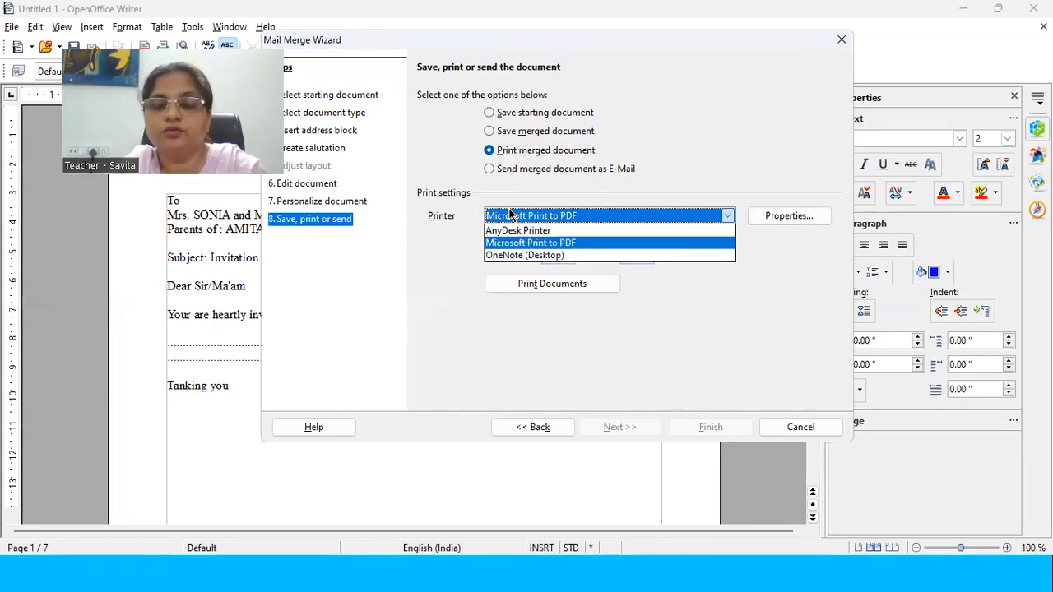
pyautogui.click(510, 215)
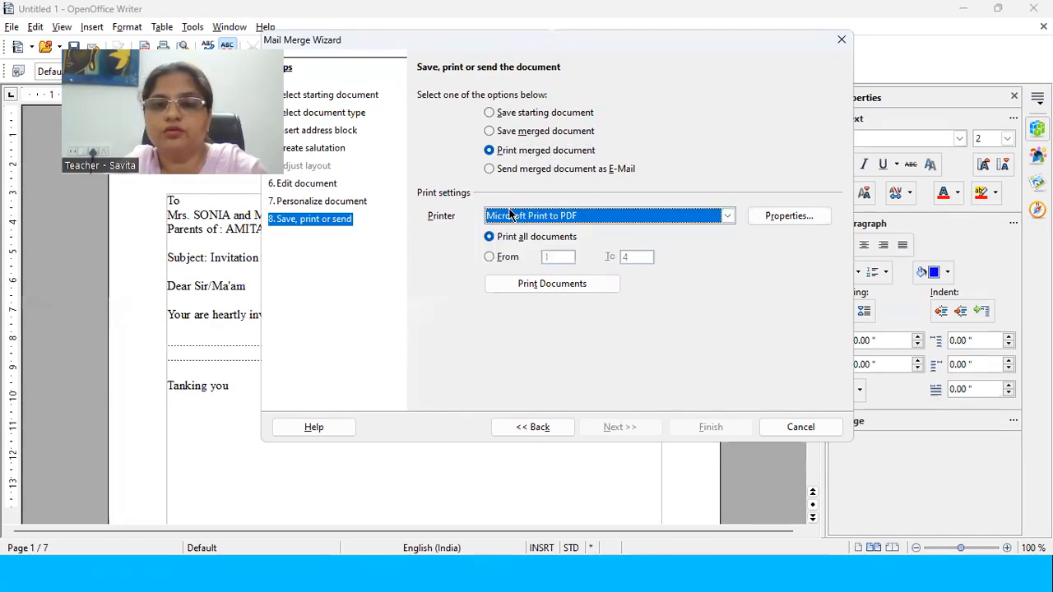
pyautogui.click(352, 202)
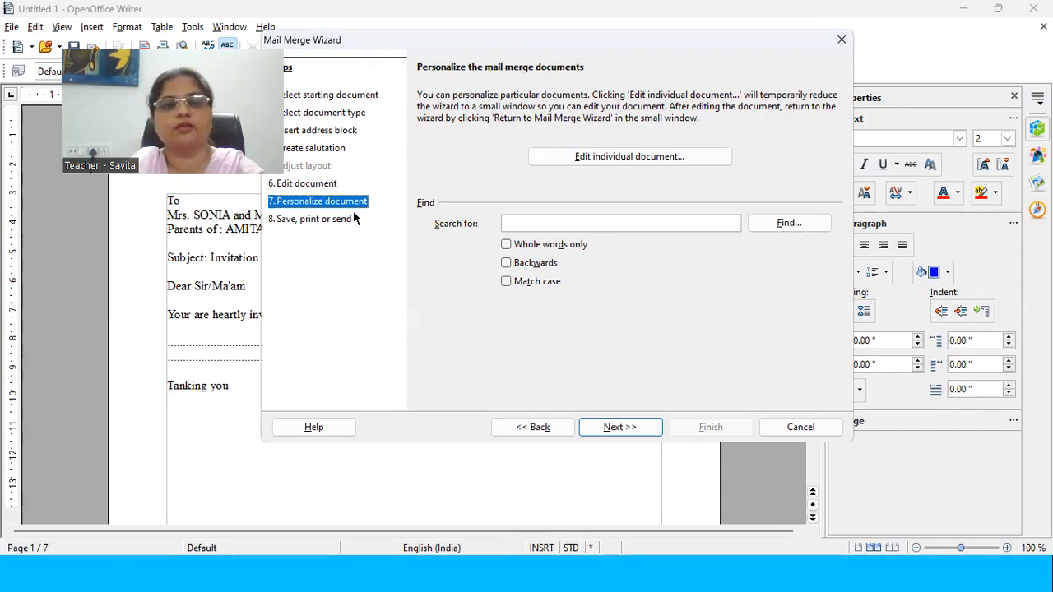
pyautogui.click(305, 222)
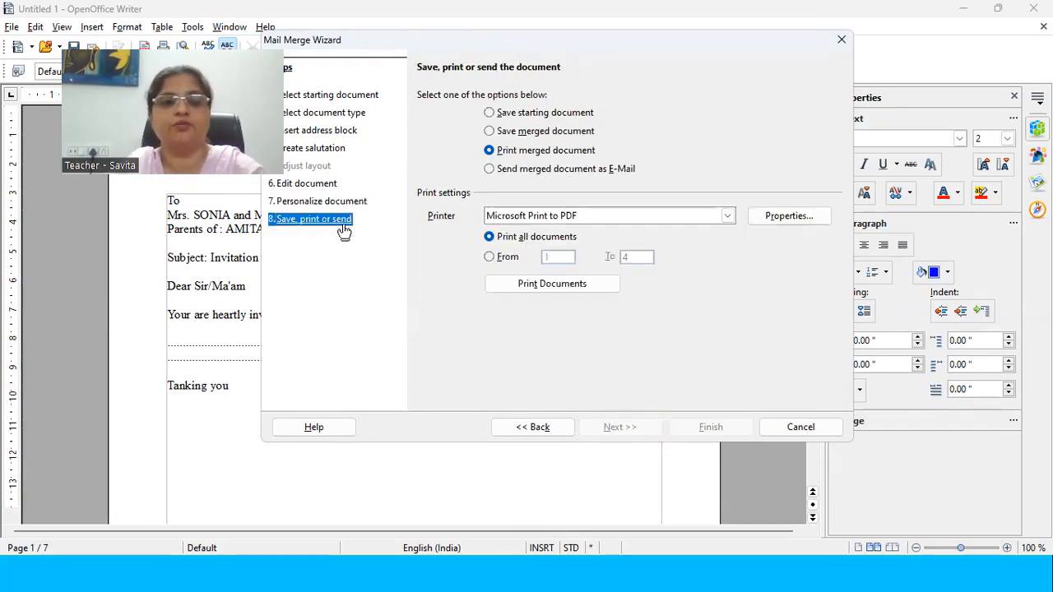
pyautogui.click(531, 218)
pyautogui.click(533, 219)
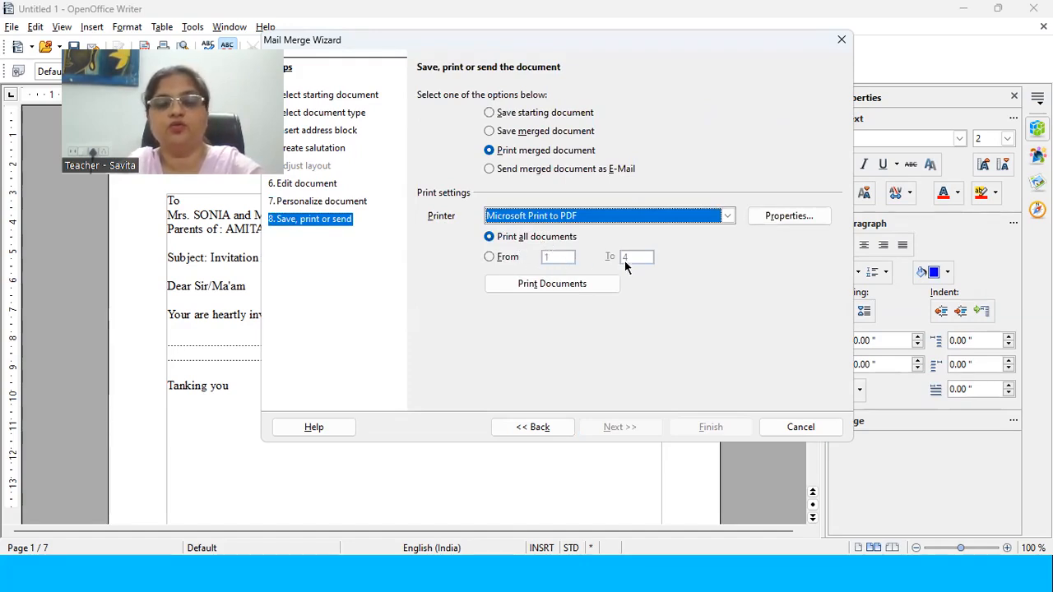
# Step: Try a print range starting from document 1, and switch back to printing all documents
pyautogui.click(496, 258)
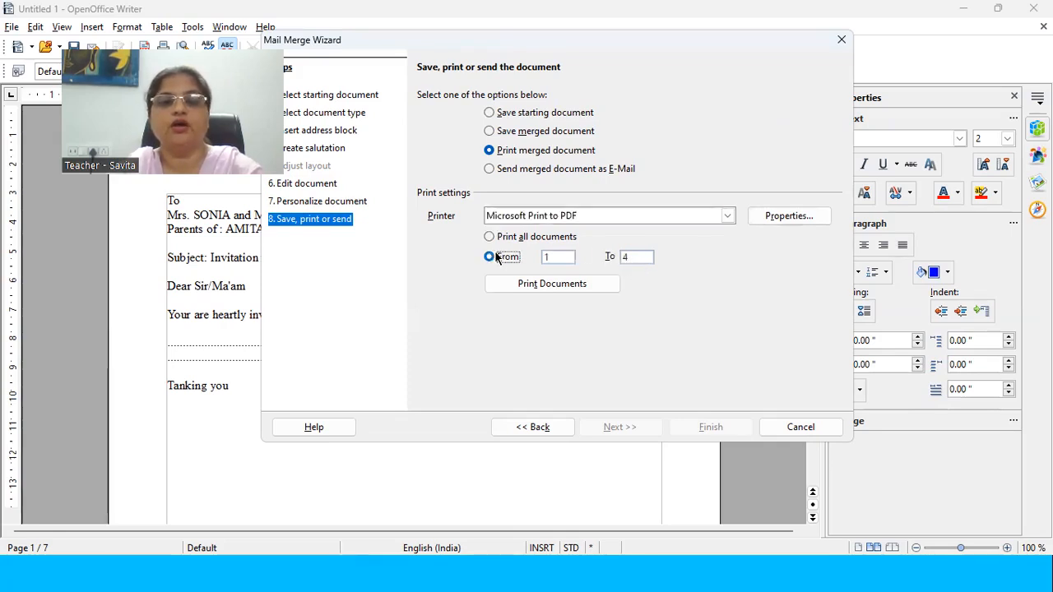
pyautogui.click(554, 257)
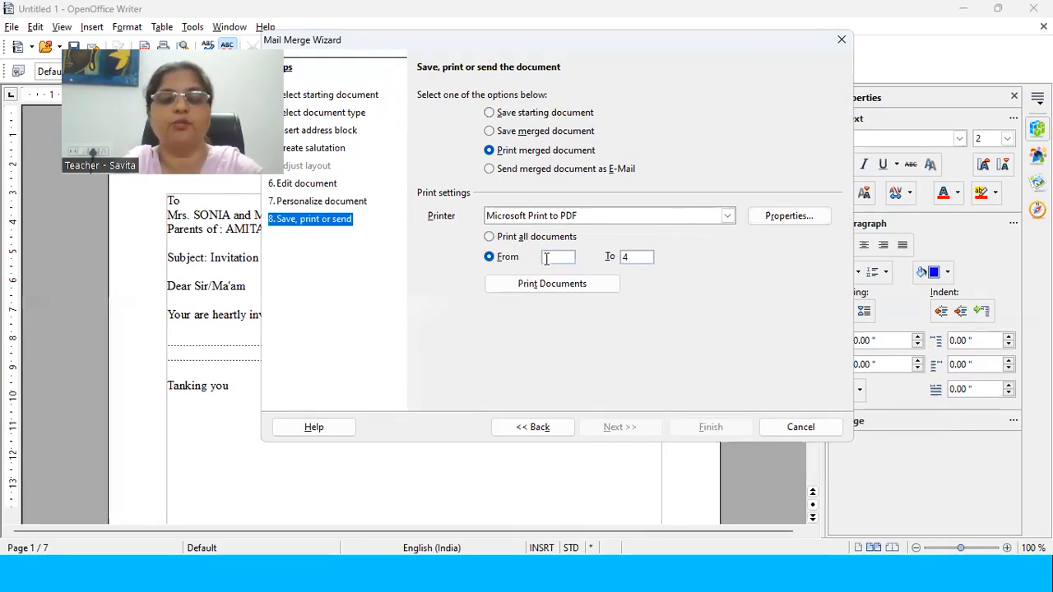
pyautogui.doubleClick(624, 257)
pyautogui.write('1')
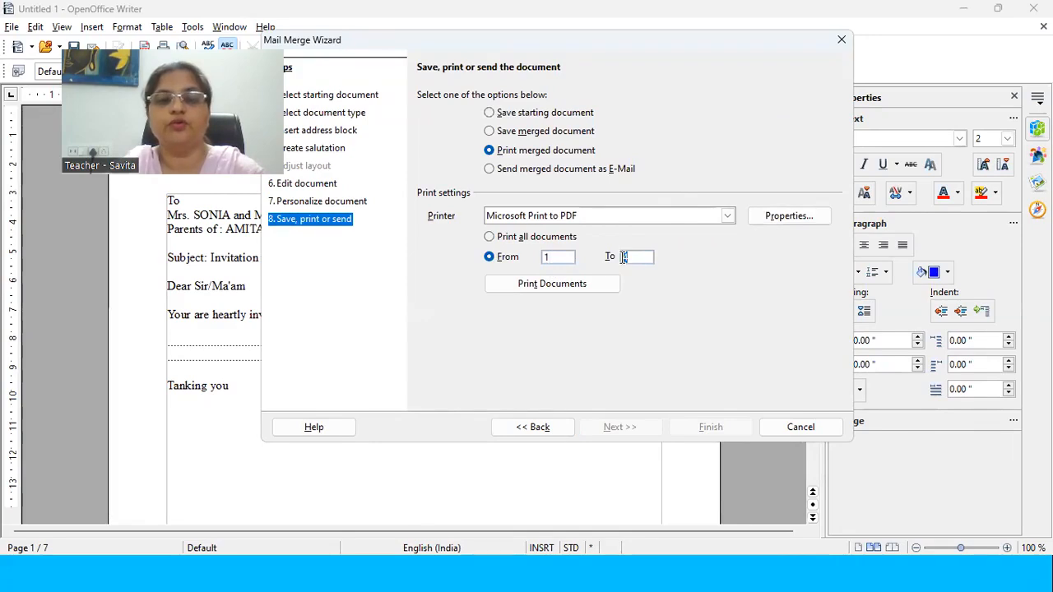
pyautogui.click(512, 239)
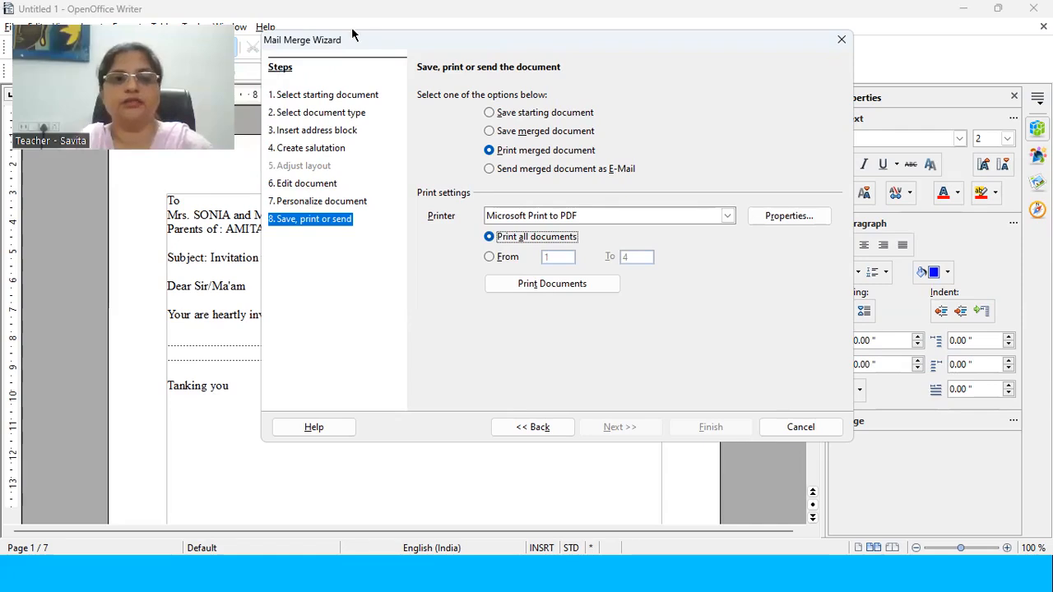
# Step: Return to the Select starting document stage of the Mail Merge Wizard and move its window clear of the letter
pyautogui.moveTo(352, 34); pyautogui.dragTo(499, 42)
pyautogui.click(461, 101)
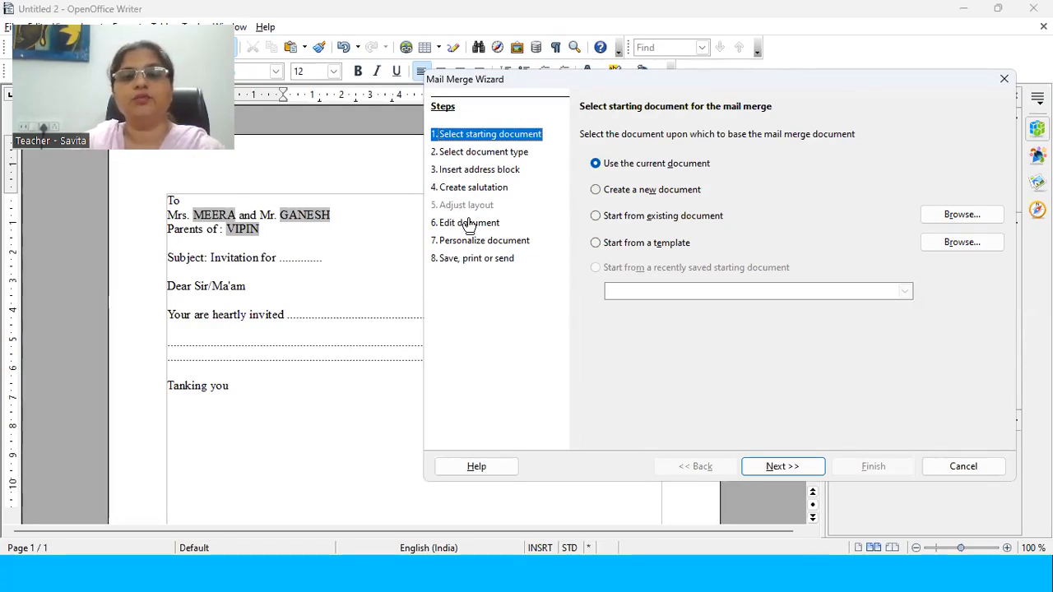
# Step: Go to the Save, print or send stage and close the Mail Merge Wizard
pyautogui.click(466, 259)
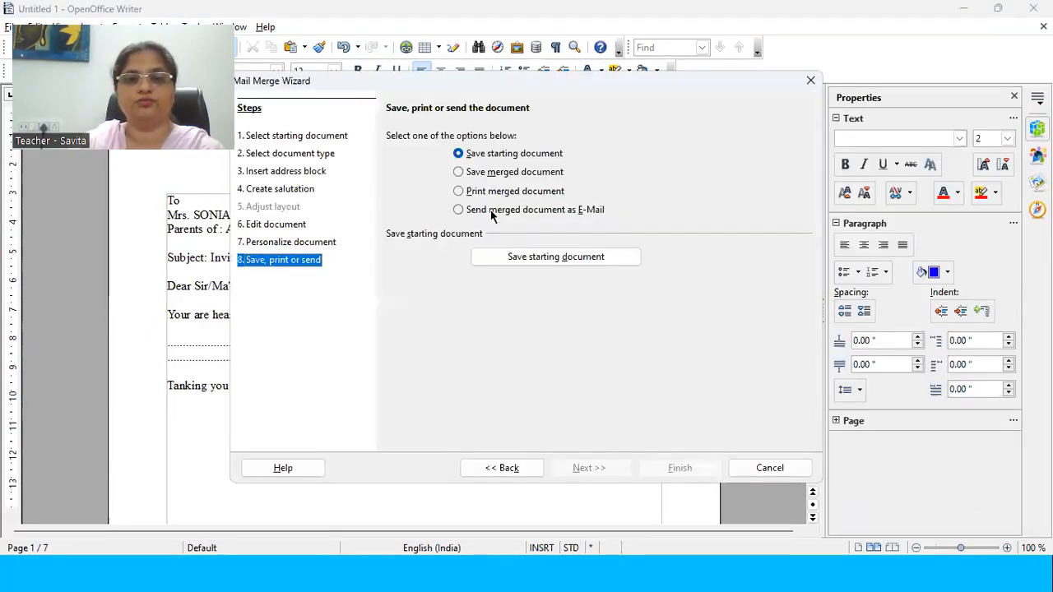
pyautogui.click(804, 86)
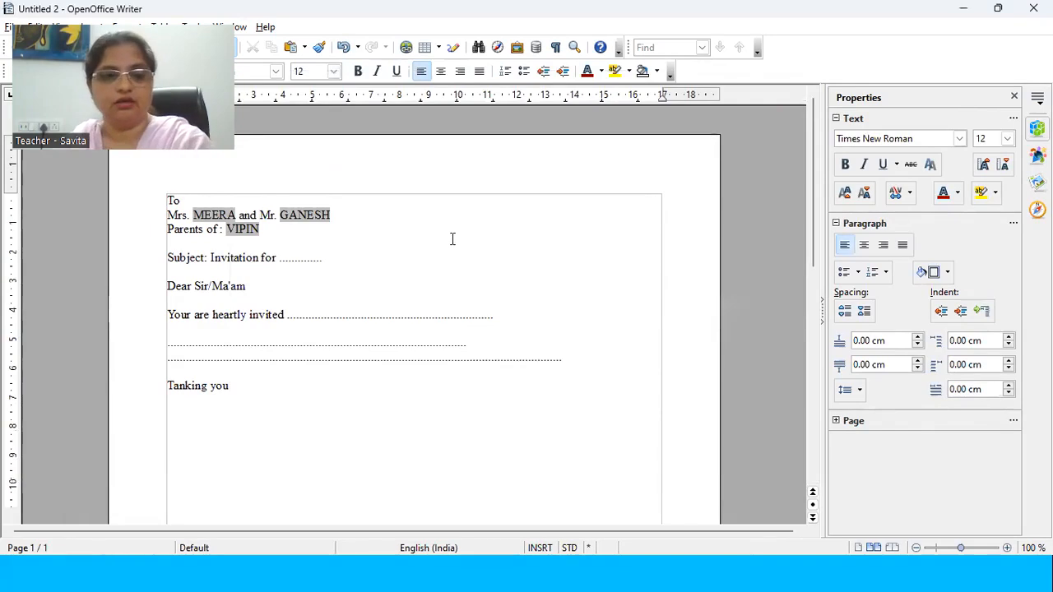
pyautogui.hotkey('alt', 'Tab')
pyautogui.hotkey('alt', 'Tab')
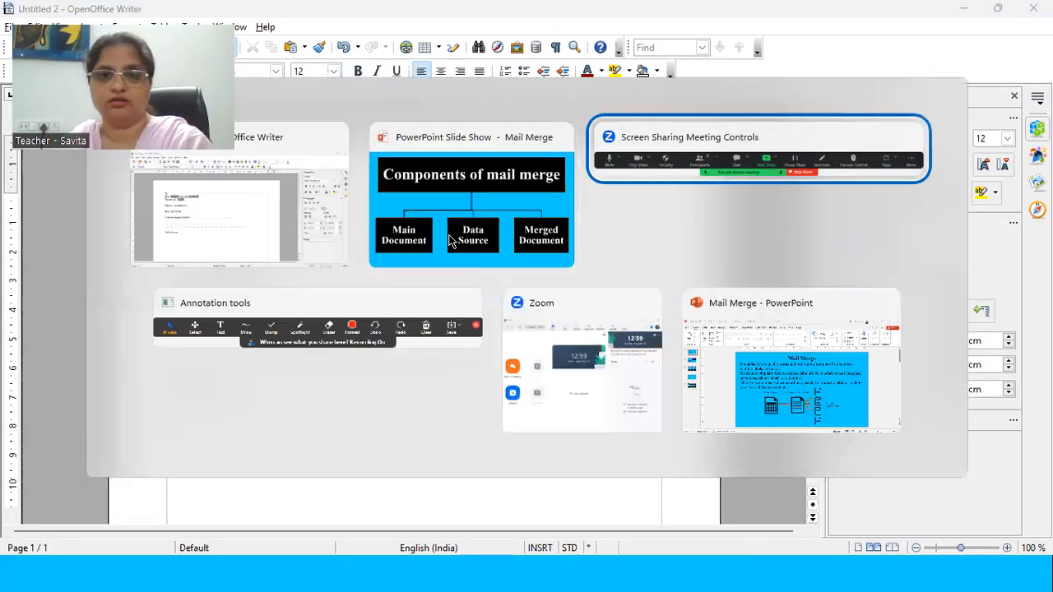
pyautogui.hotkey('alt', 'Tab')
pyautogui.hotkey('alt', 'Tab')
pyautogui.hotkey('alt', 'Tab')
pyautogui.hotkey('alt', 'Tab')
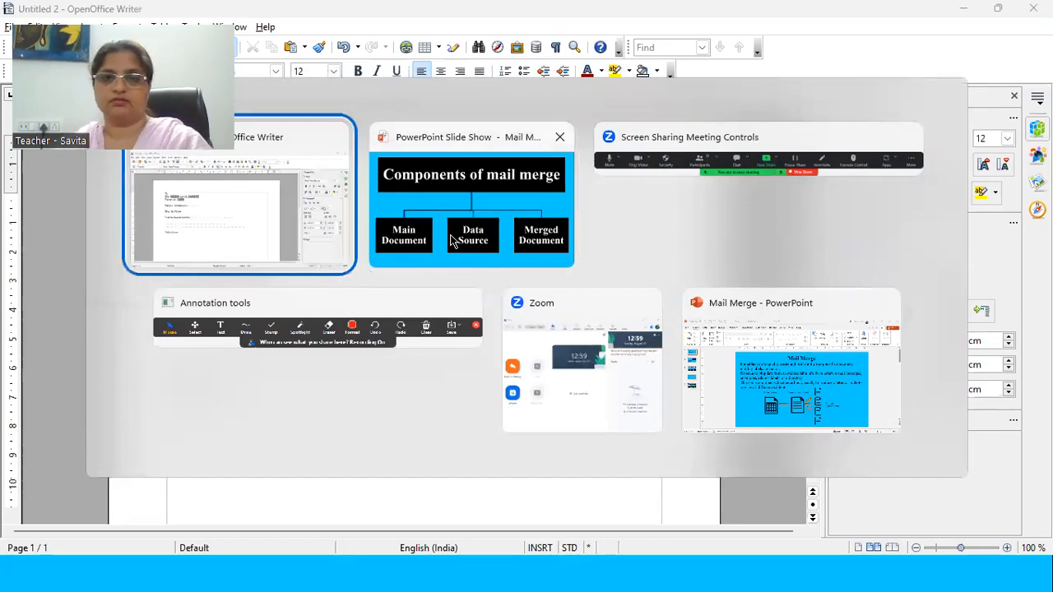
pyautogui.hotkey('alt', 'Tab')
pyautogui.hotkey('alt', 'Tab')
pyautogui.hotkey('alt', 'Tab')
pyautogui.hotkey('alt', 'Tab')
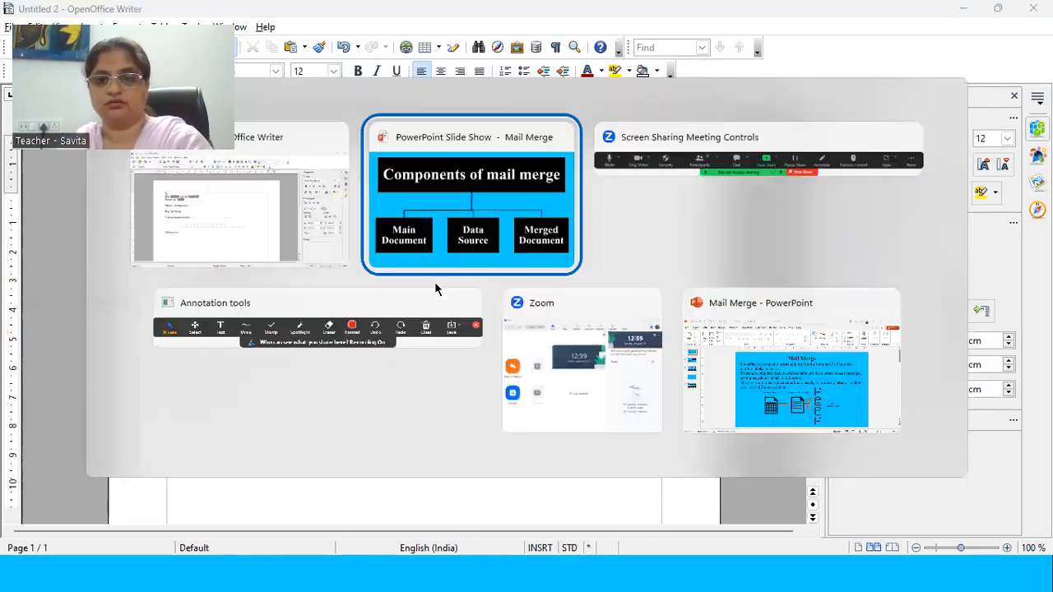
pyautogui.hotkey('alt', 'Tab')
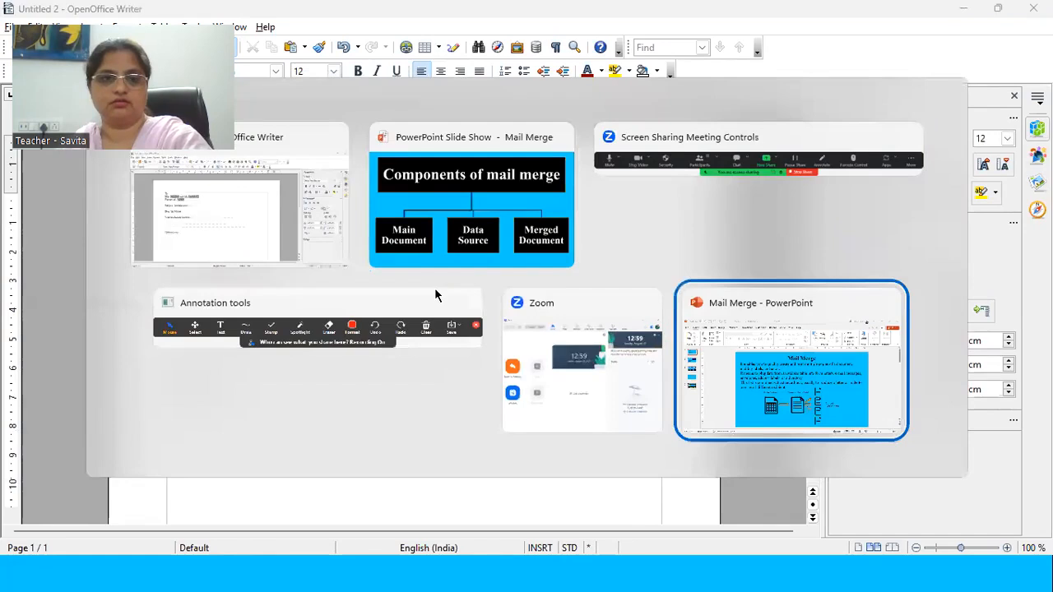
pyautogui.hotkey('alt', 'Tab')
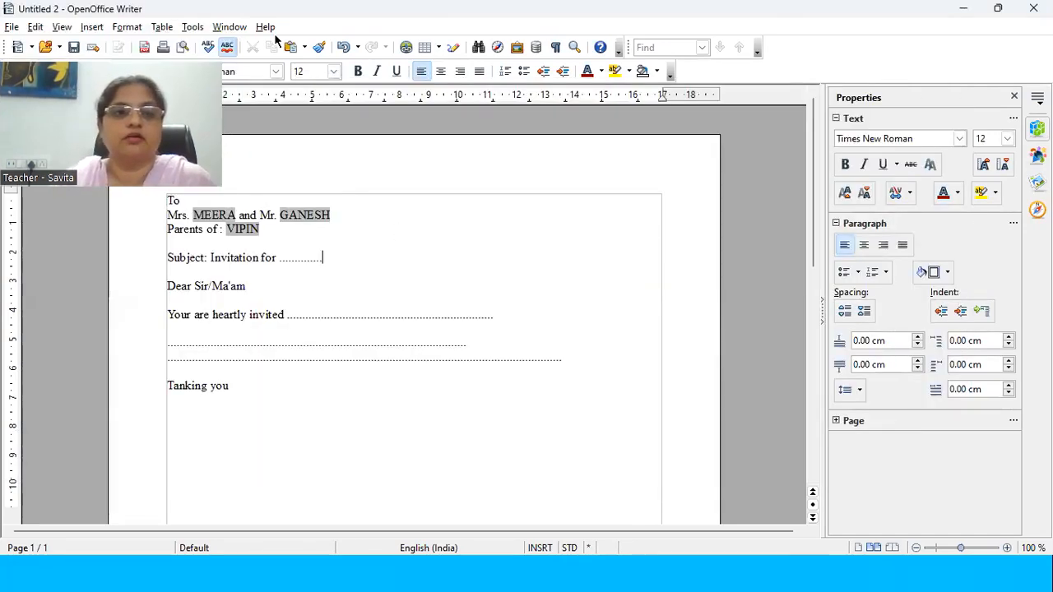
# Step: Restart the Mail Merge Wizard with the current document as the starting document and Letter as the document type
pyautogui.click(196, 27)
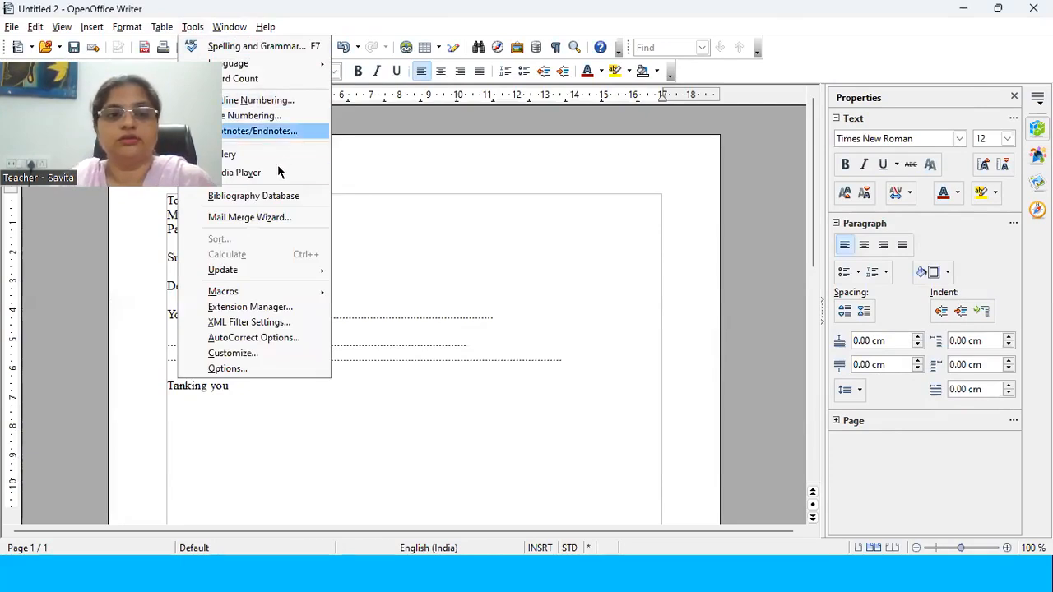
pyautogui.click(270, 217)
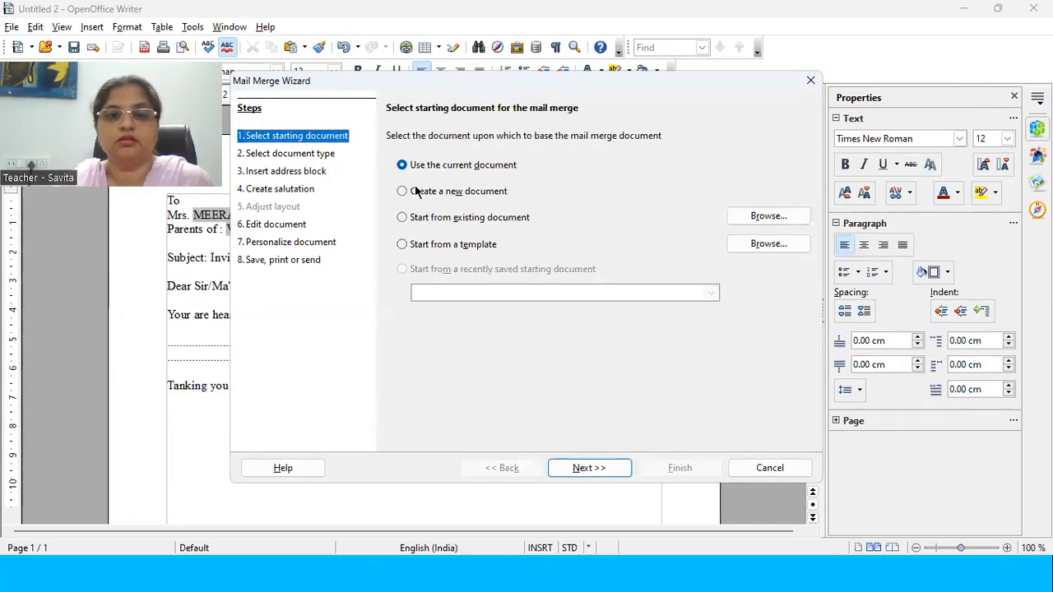
pyautogui.click(473, 167)
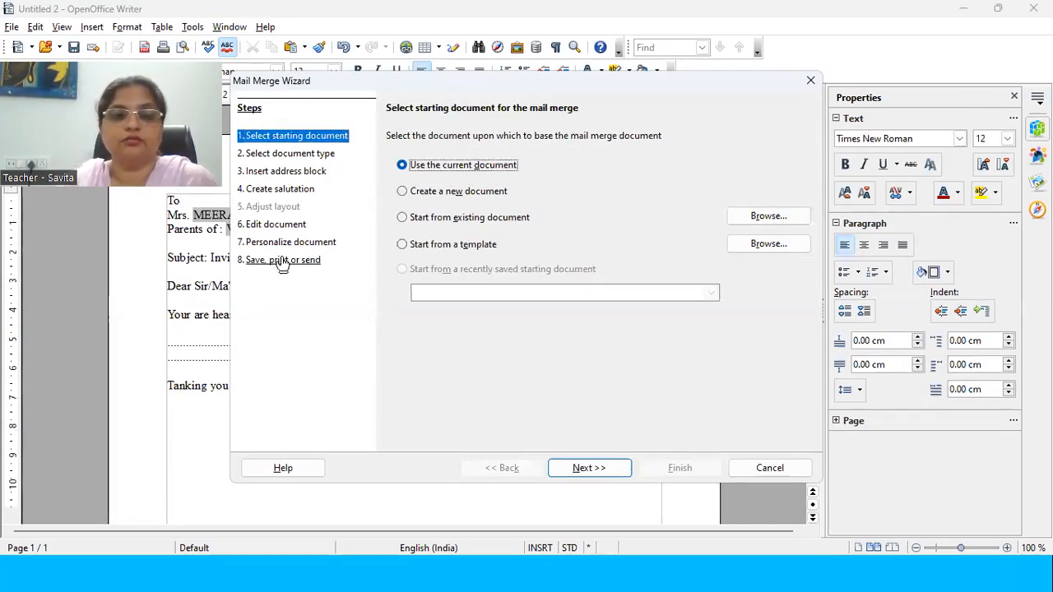
pyautogui.click(288, 154)
pyautogui.click(420, 158)
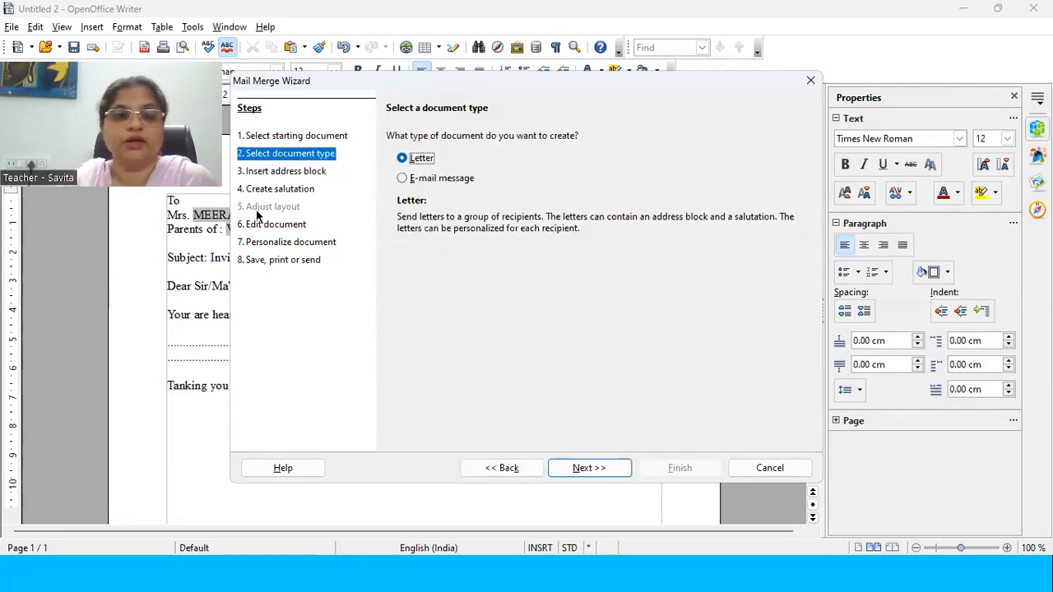
# Step: Go through the address block and salutation stages to Edit document, and preview the letters up to recipient 4
pyautogui.click(299, 173)
pyautogui.click(273, 192)
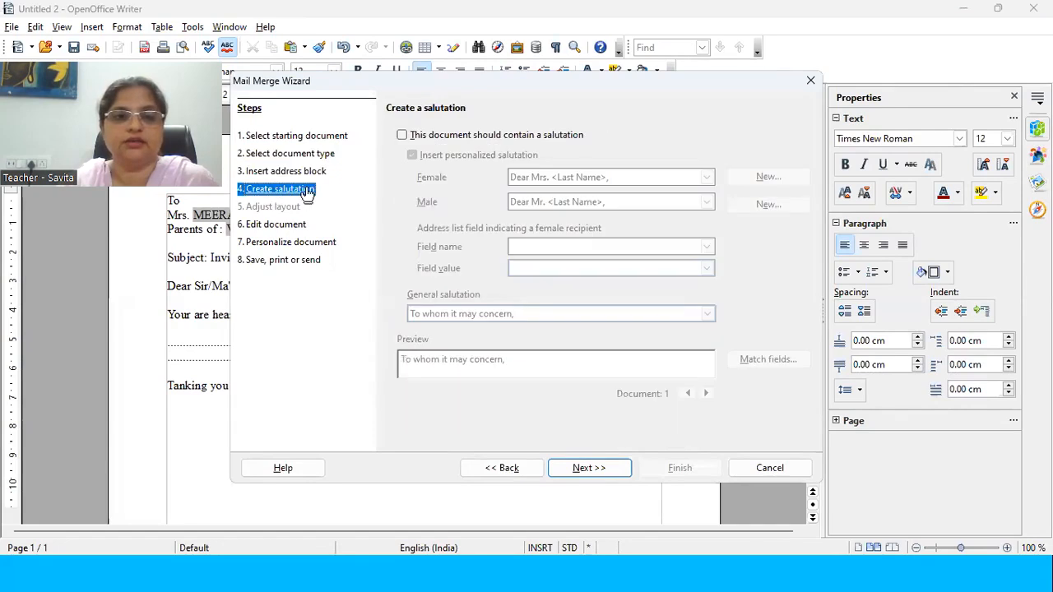
pyautogui.click(300, 225)
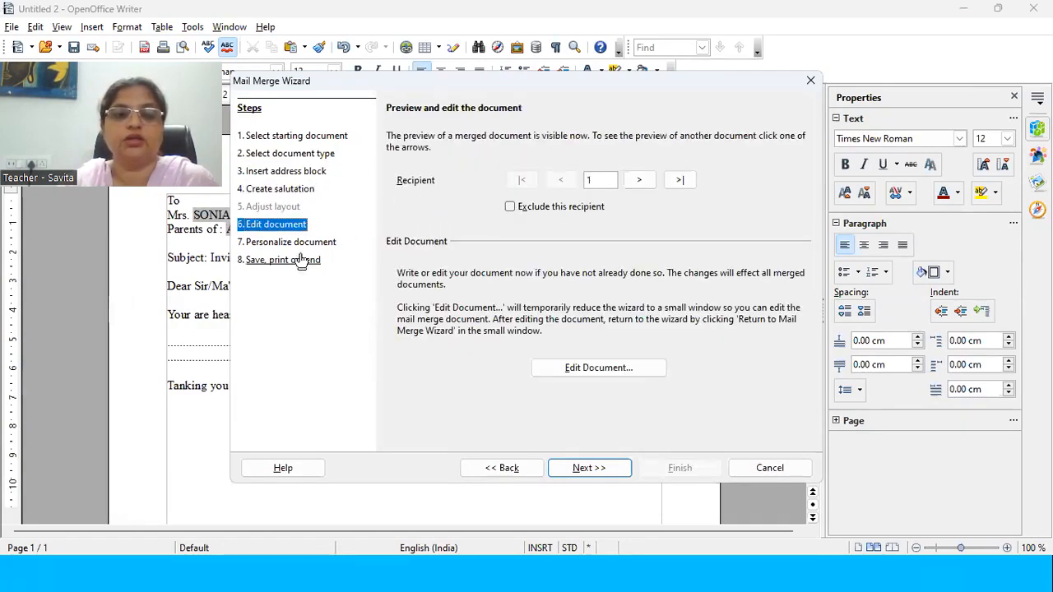
pyautogui.click(641, 181)
pyautogui.click(642, 181)
pyautogui.click(641, 181)
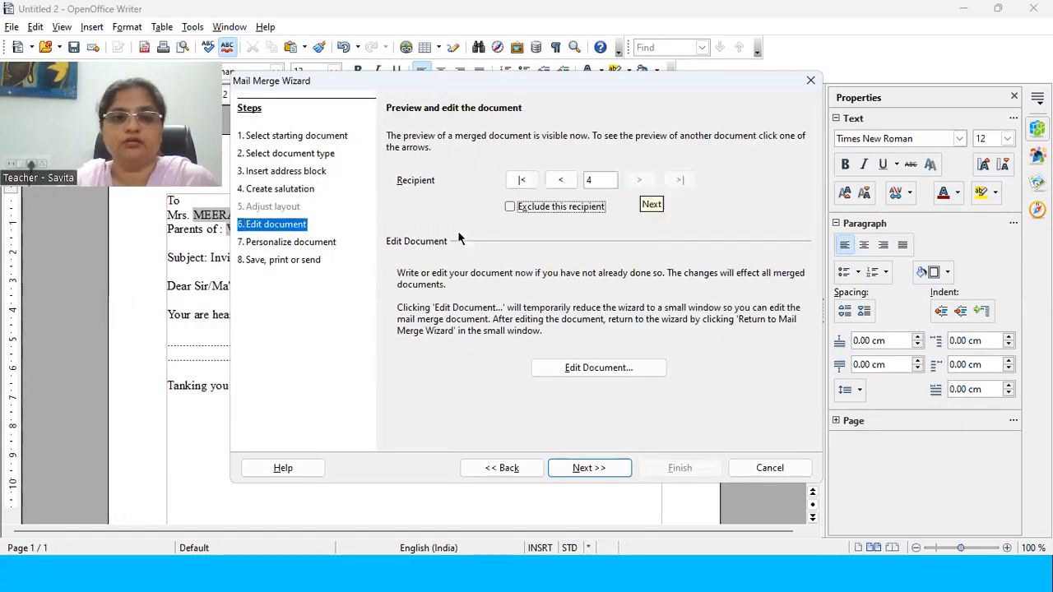
# Step: Generate the merged letters and print all of them with Microsoft Print to PDF
pyautogui.click(267, 244)
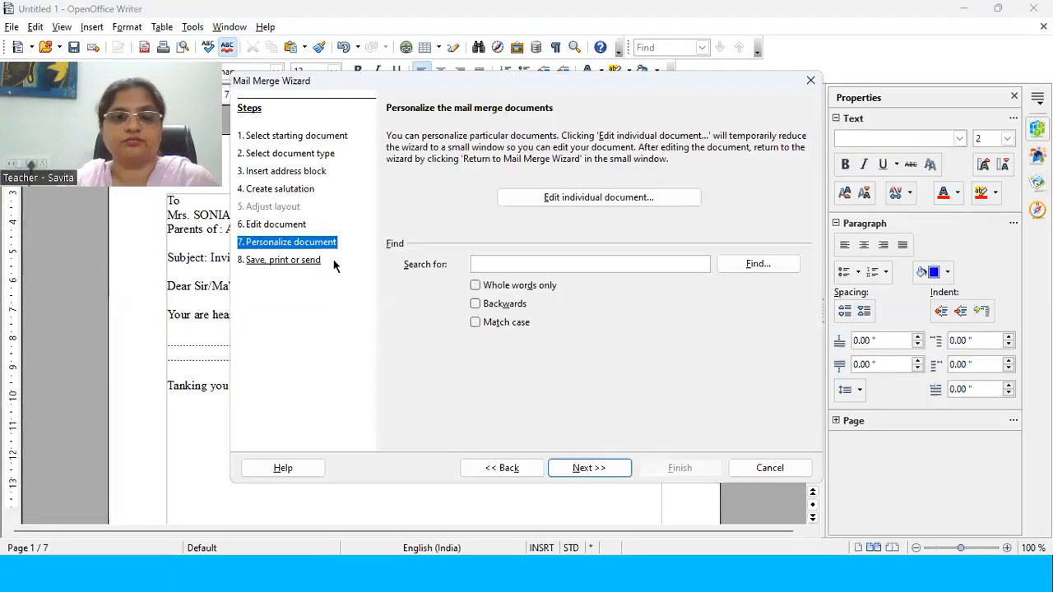
pyautogui.click(305, 261)
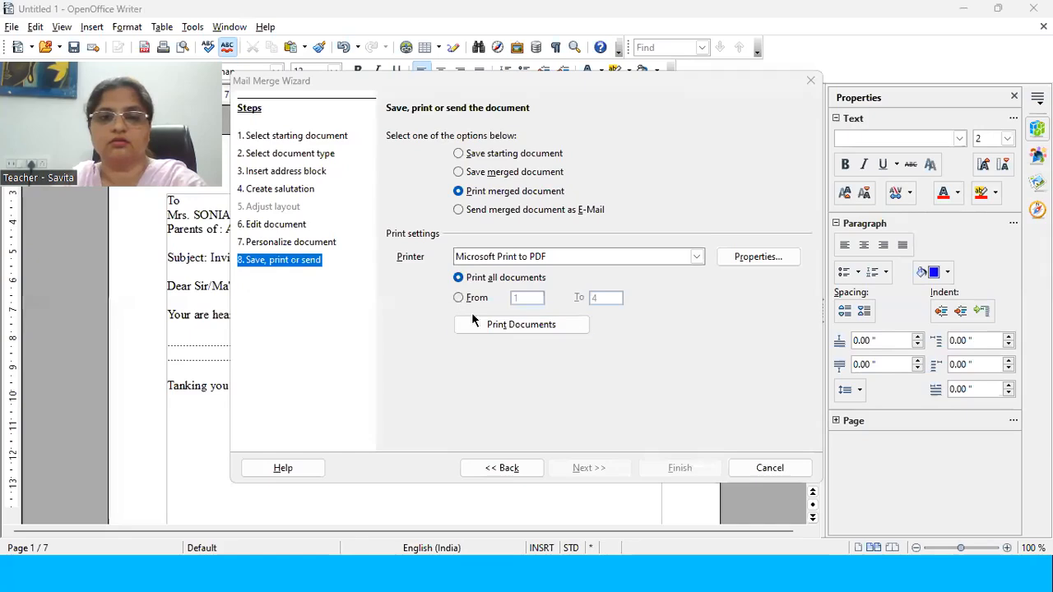
pyautogui.doubleClick(546, 256)
pyautogui.click(524, 328)
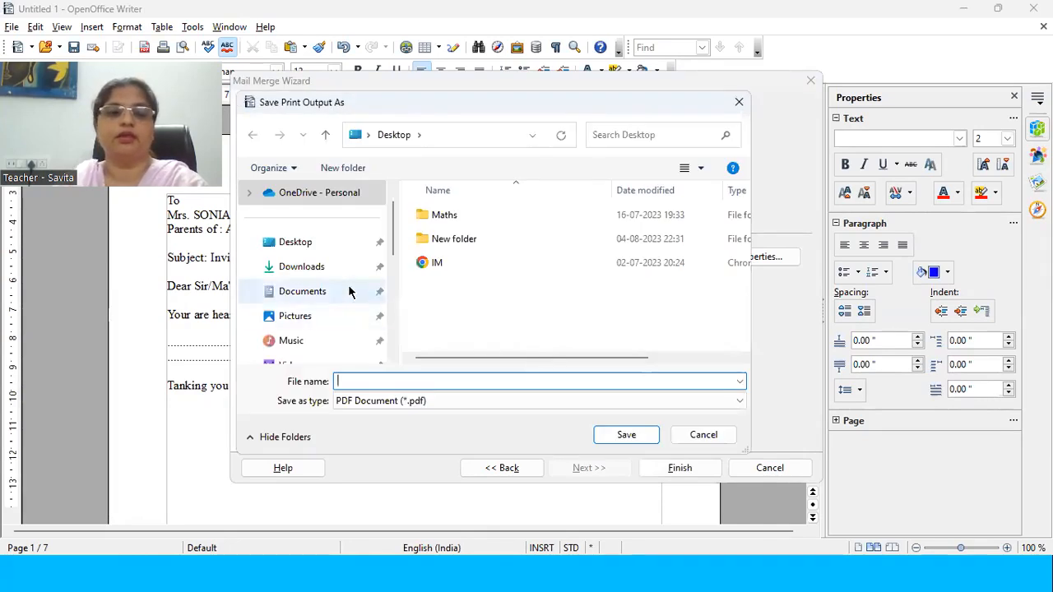
# Step: Save the print output as the PDF "Data of Individual Student" on Recovery Image (F:), and finish the Mail Merge Wizard
pyautogui.click(394, 327)
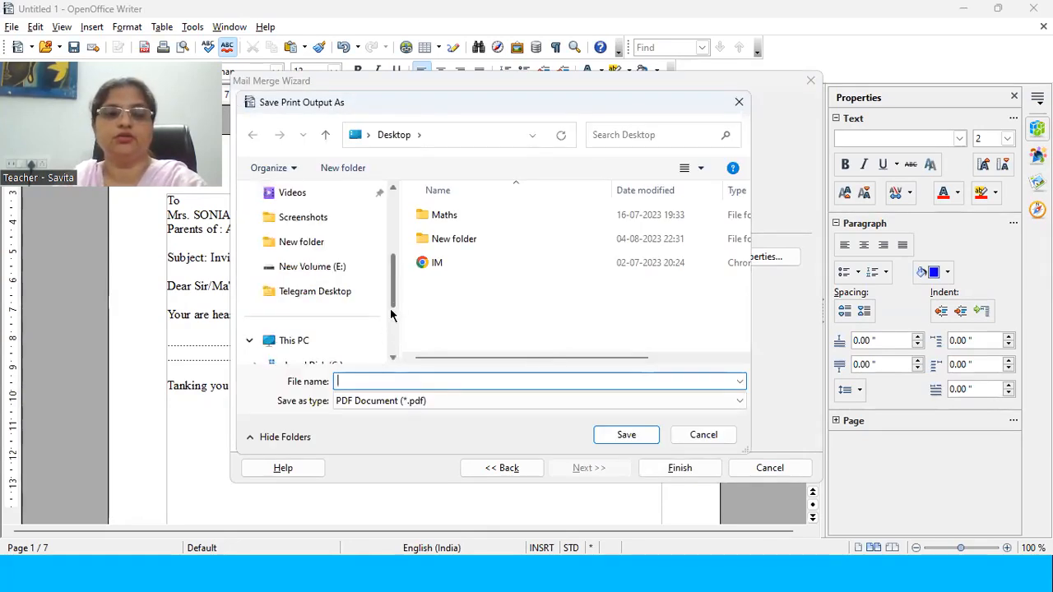
pyautogui.scroll(-5, 394, 298)
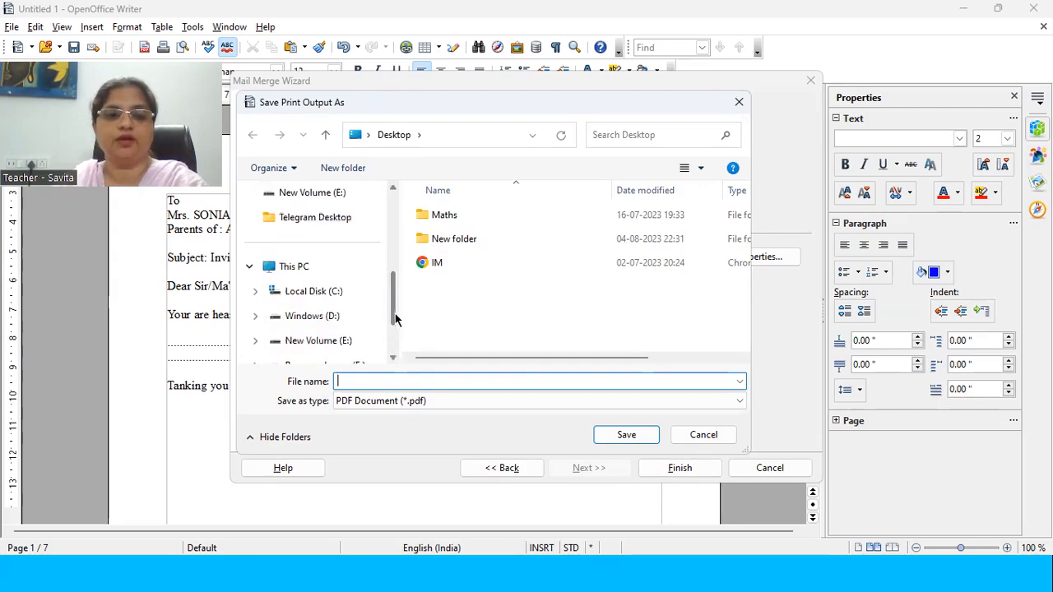
pyautogui.click(365, 318)
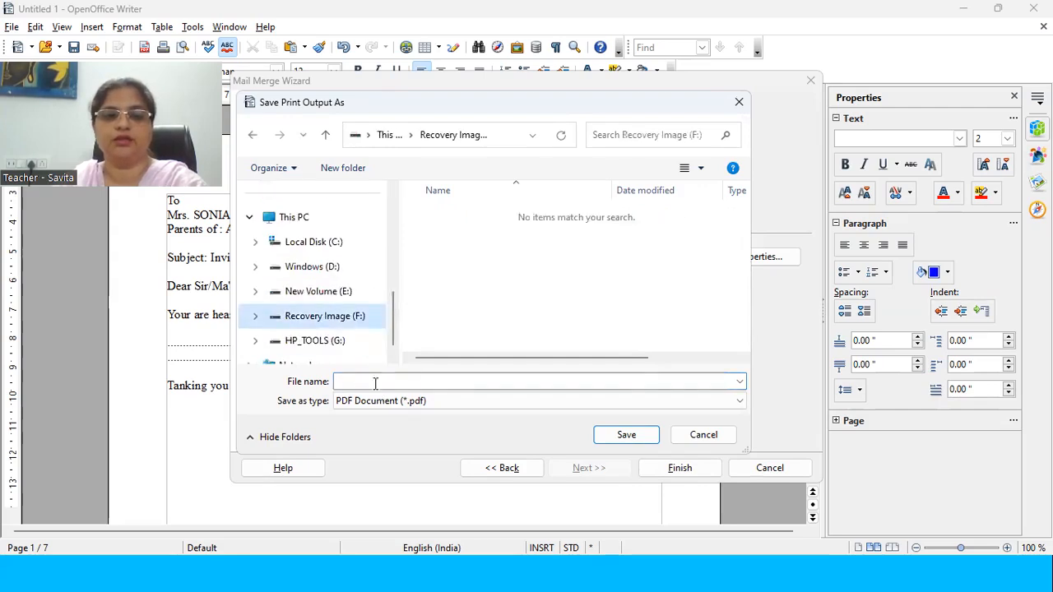
pyautogui.write('D')
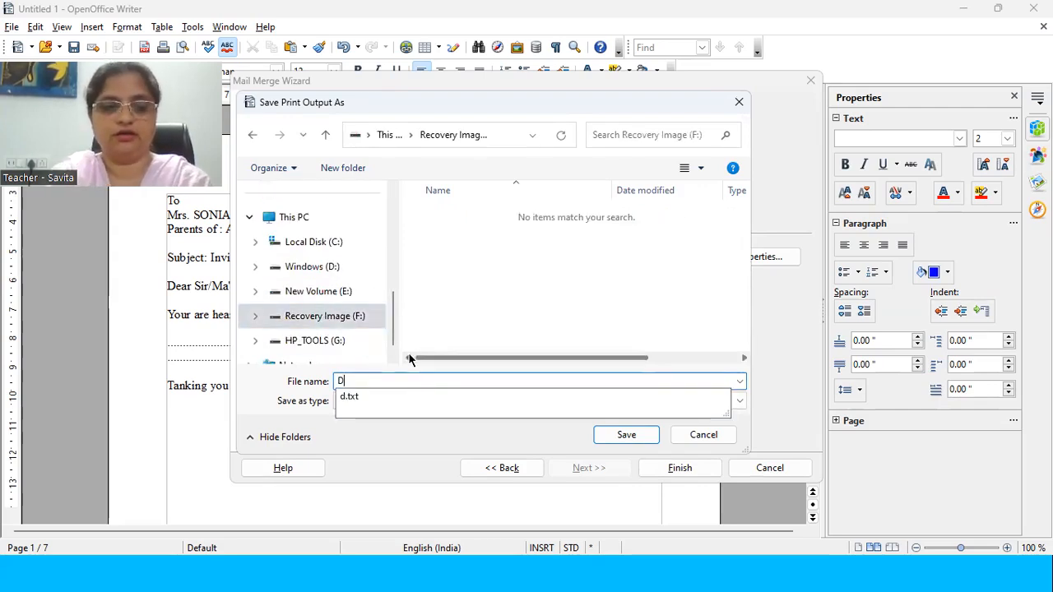
pyautogui.write('ata o')
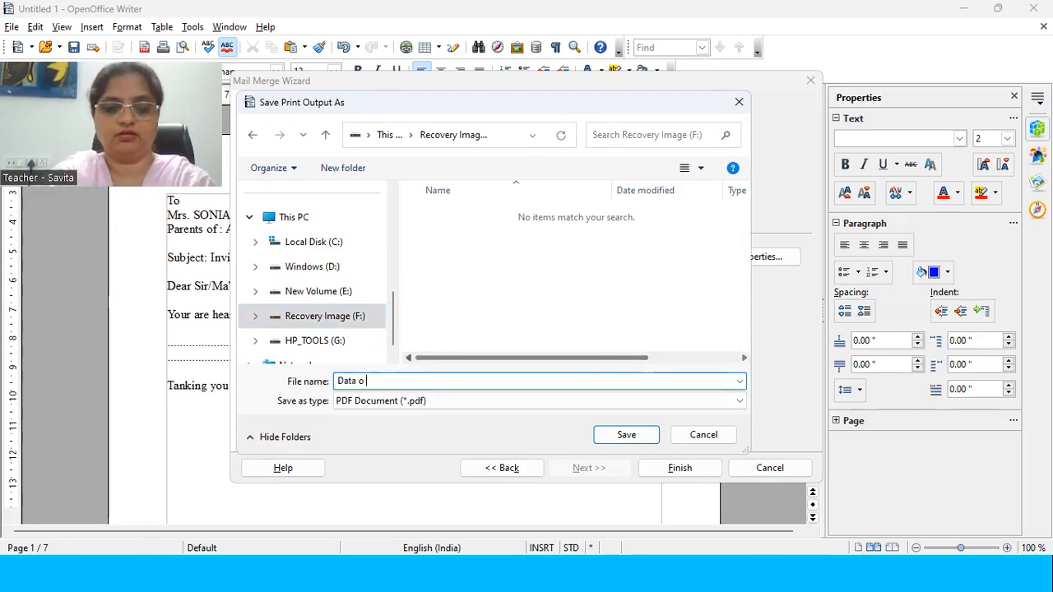
pyautogui.write('f ')
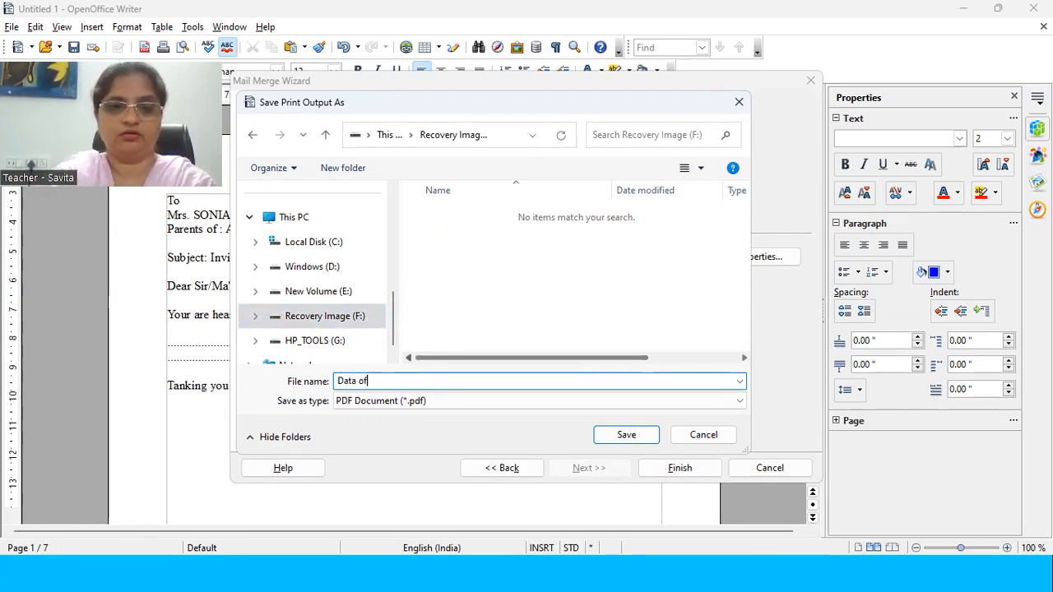
pyautogui.write('Indiv')
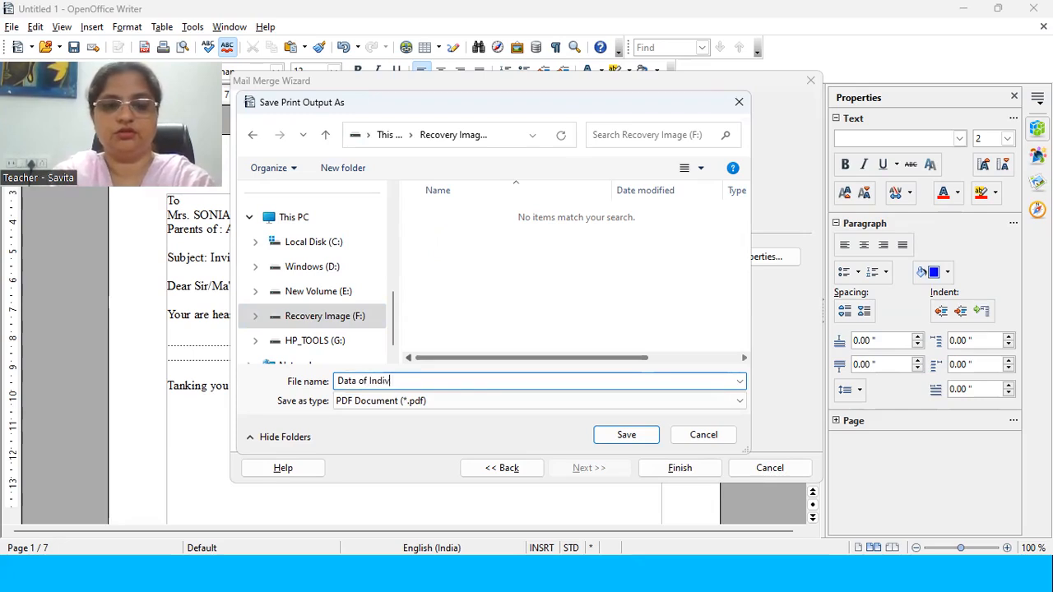
pyautogui.write('idu')
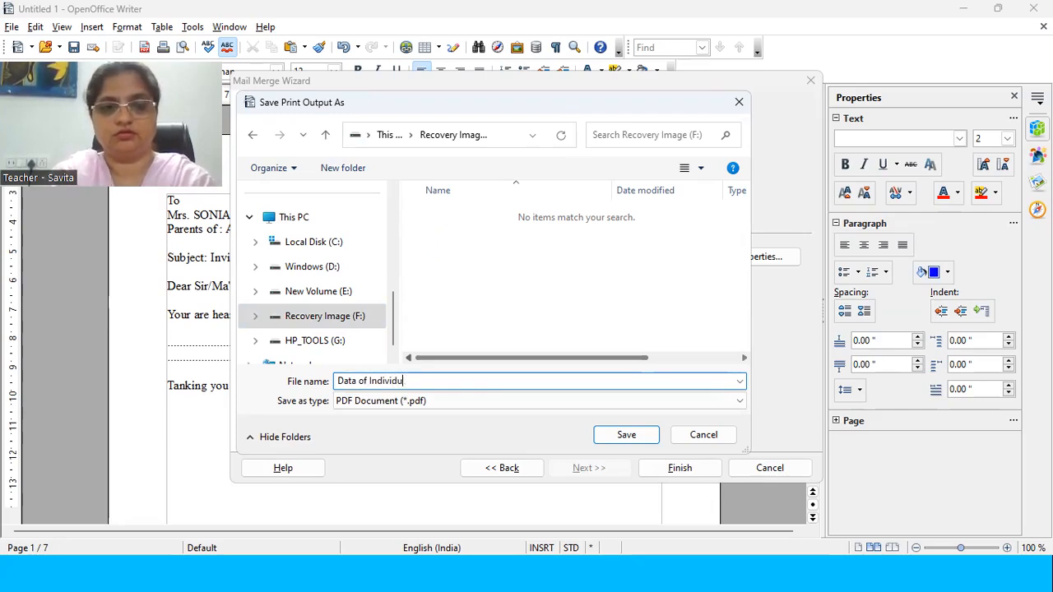
pyautogui.write('al Student')
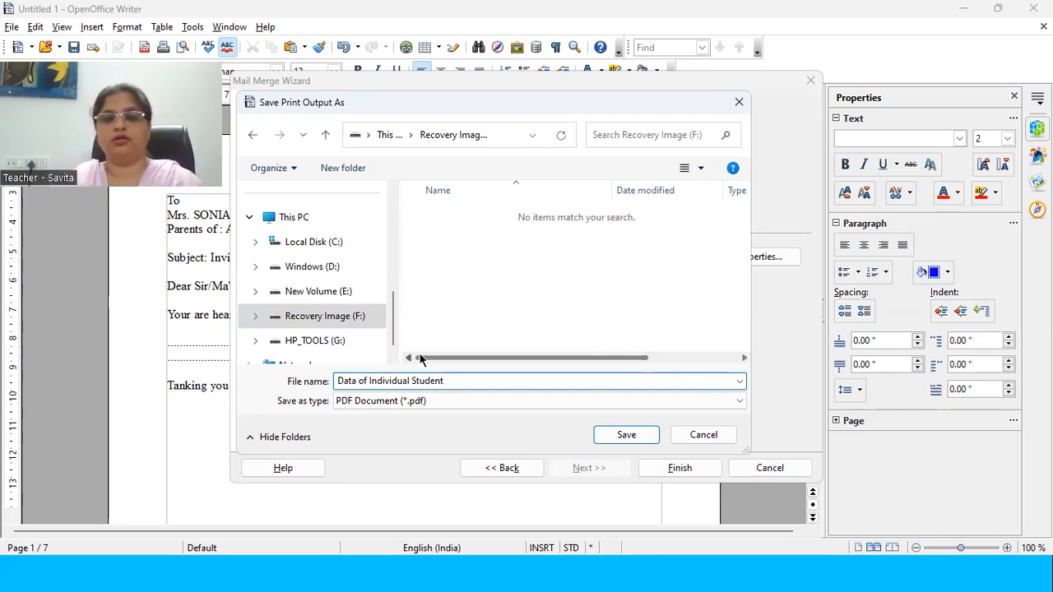
pyautogui.click(646, 440)
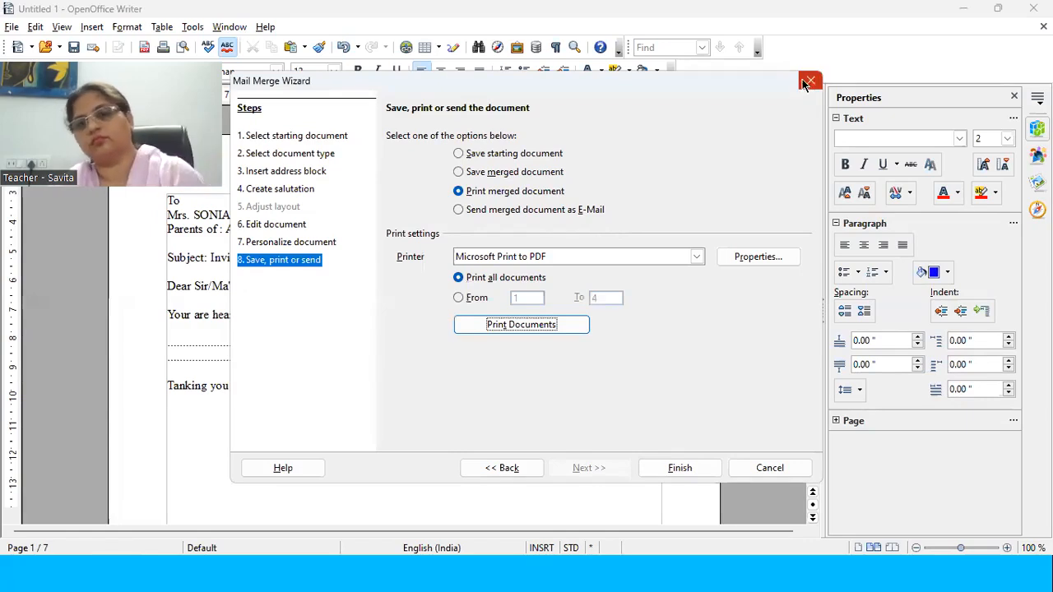
pyautogui.click(681, 466)
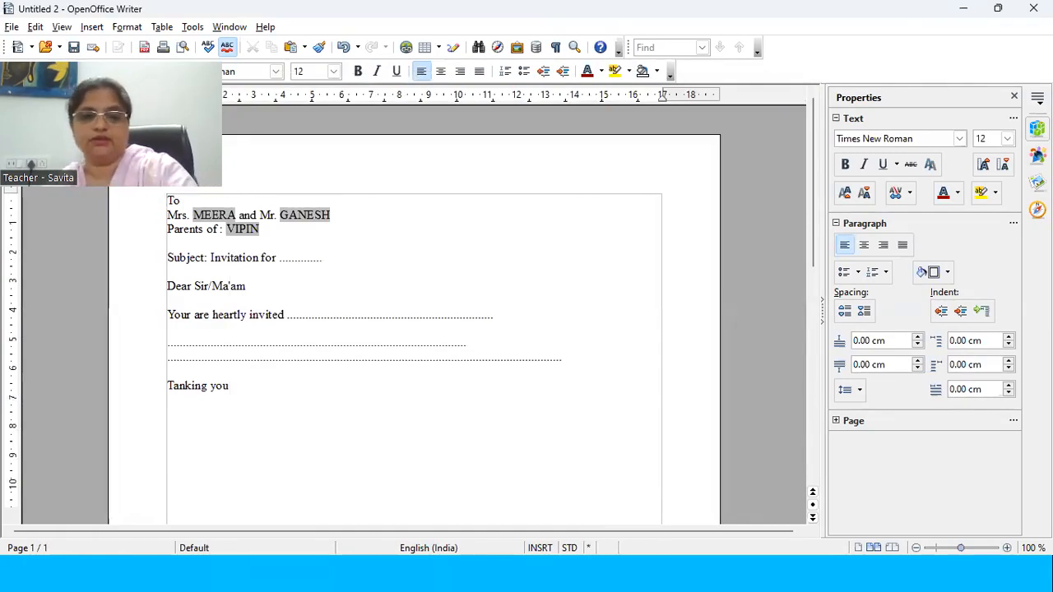
# Step: Switch to File Explorer, open the Data of Individual Student PDF from Recovery Image (F:), and review its merged letters
pyautogui.hotkey('alt', 'Tab')
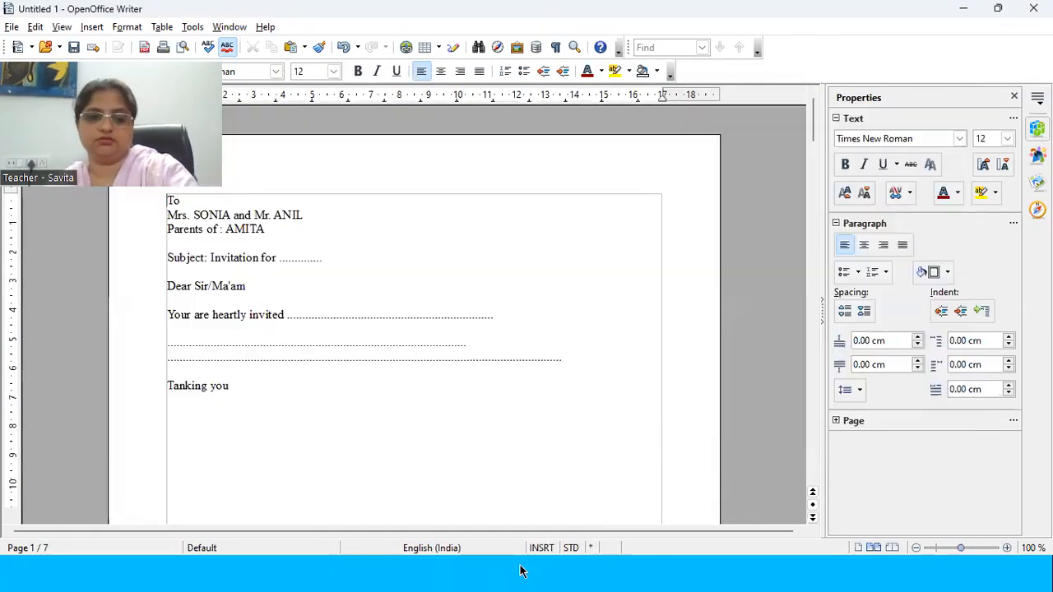
pyautogui.press('super')
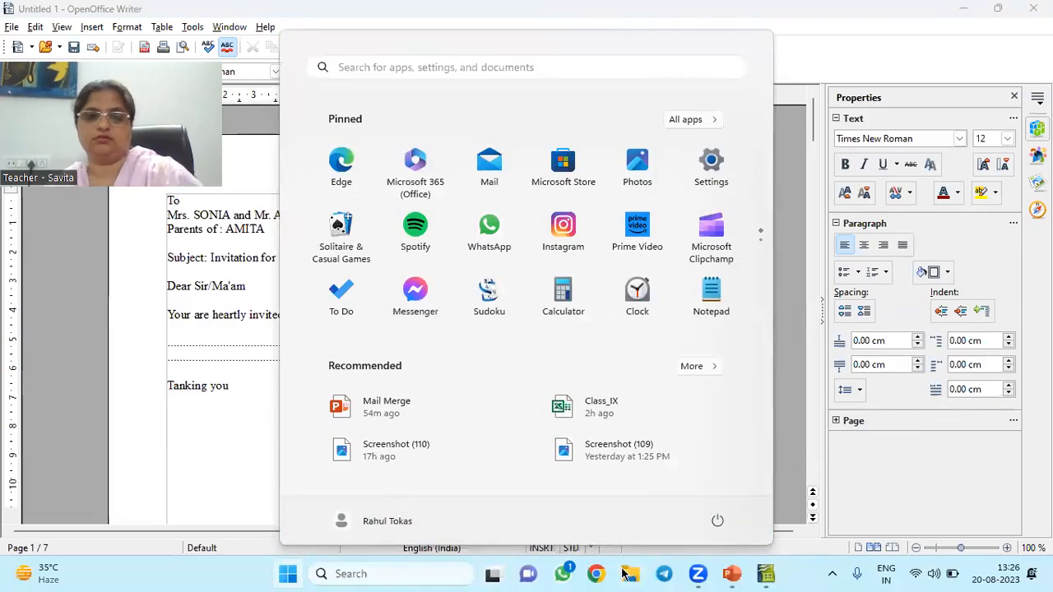
pyautogui.click(597, 574)
pyautogui.press('super+e')
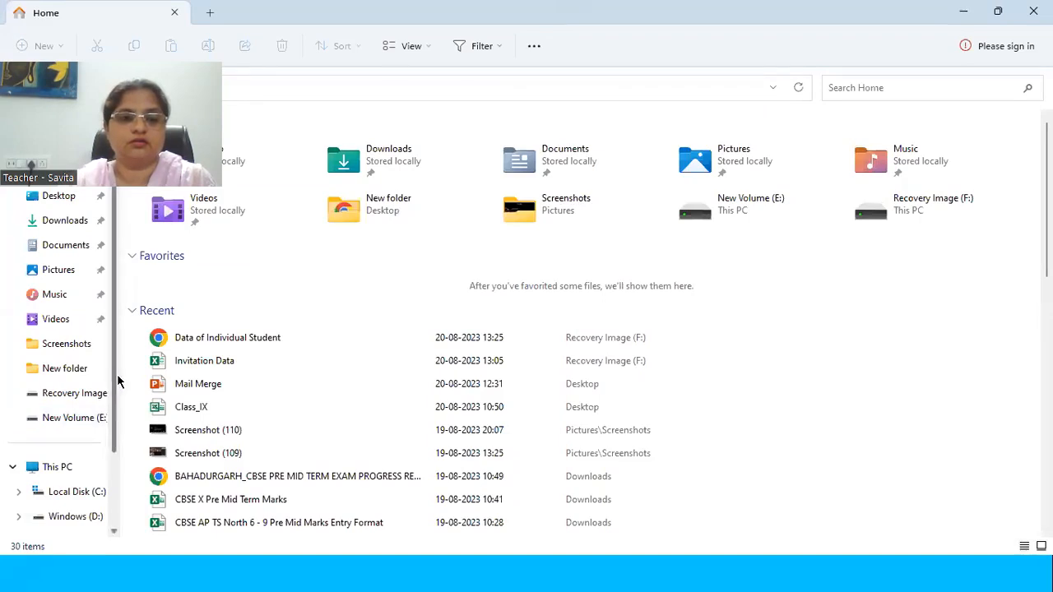
pyautogui.click(102, 395)
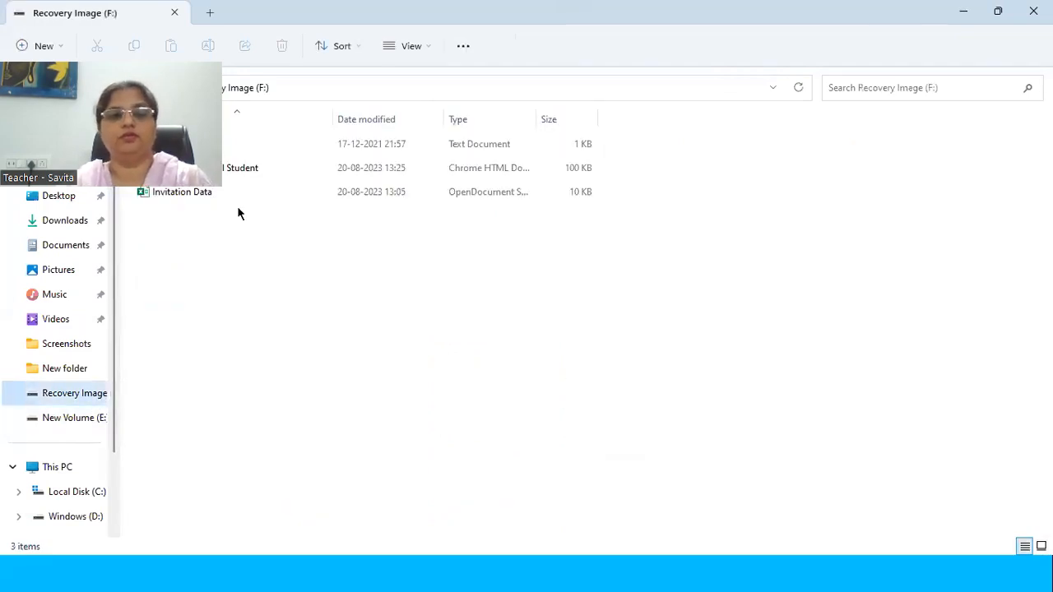
pyautogui.doubleClick(202, 170)
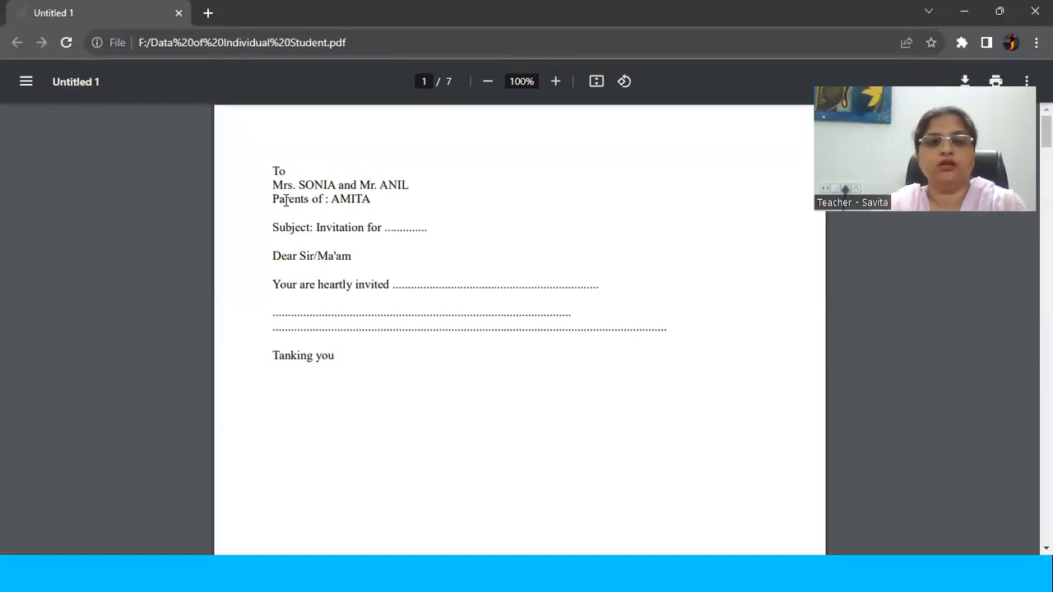
pyautogui.scroll(-15, 375, 200)
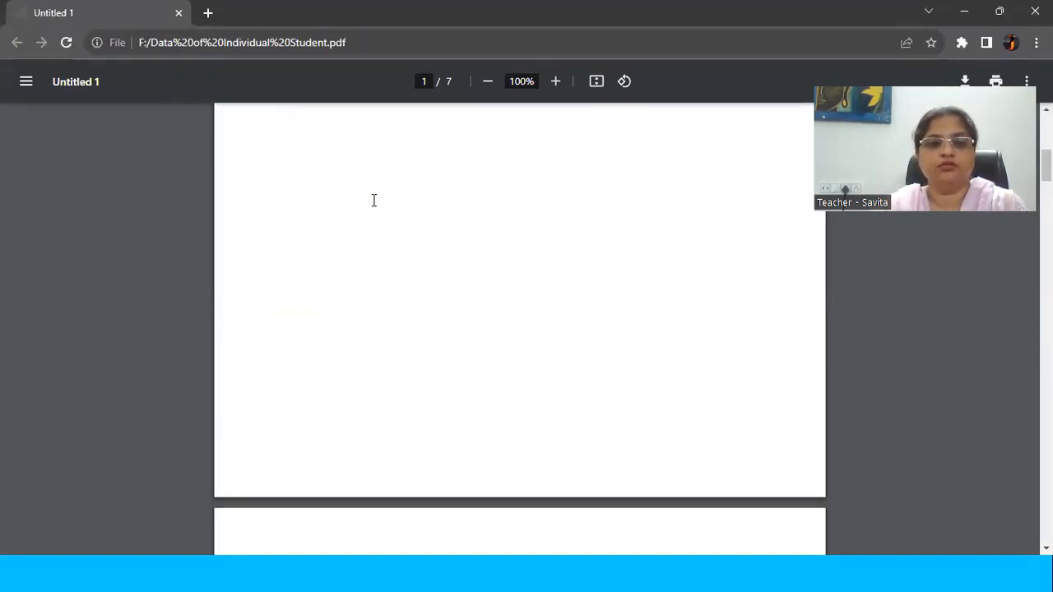
pyautogui.scroll(-5, 374, 200)
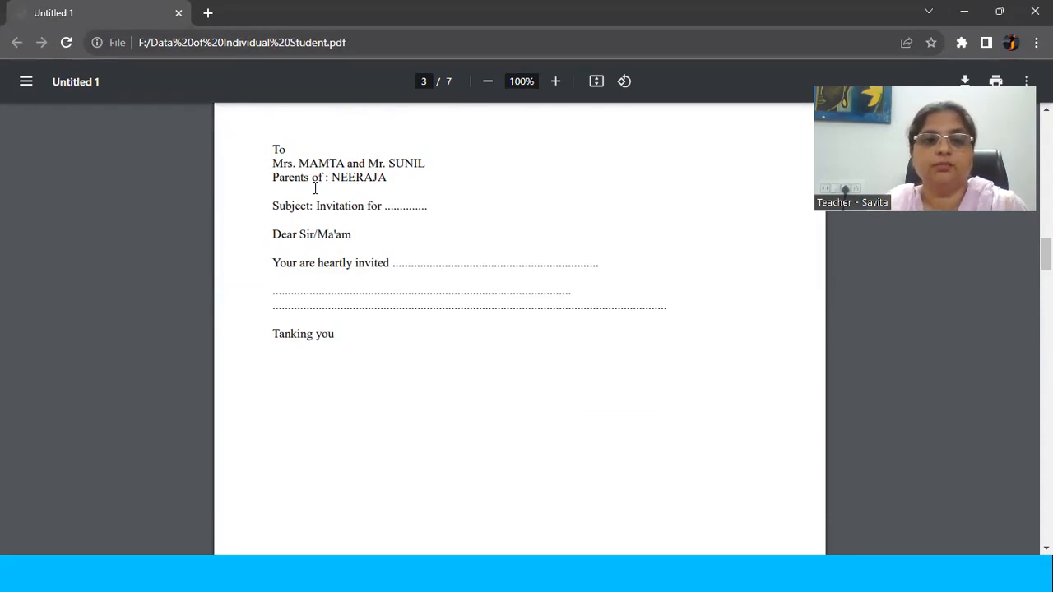
# Step: Review the remaining merged letters through the last page of the PDF, and close the PDF viewer
pyautogui.scroll(-15, 377, 180)
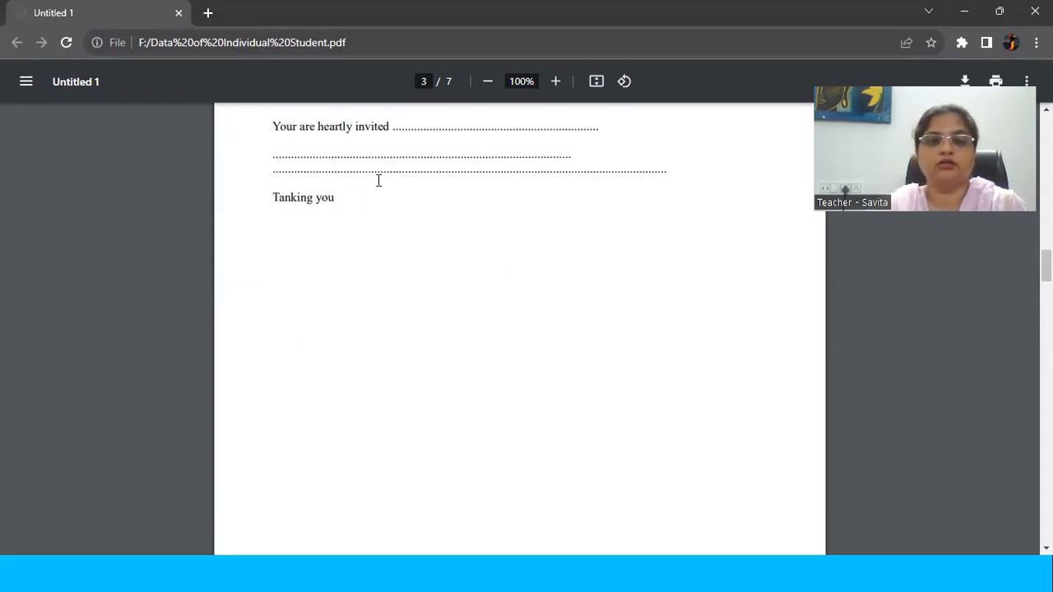
pyautogui.scroll(-1, 378, 179)
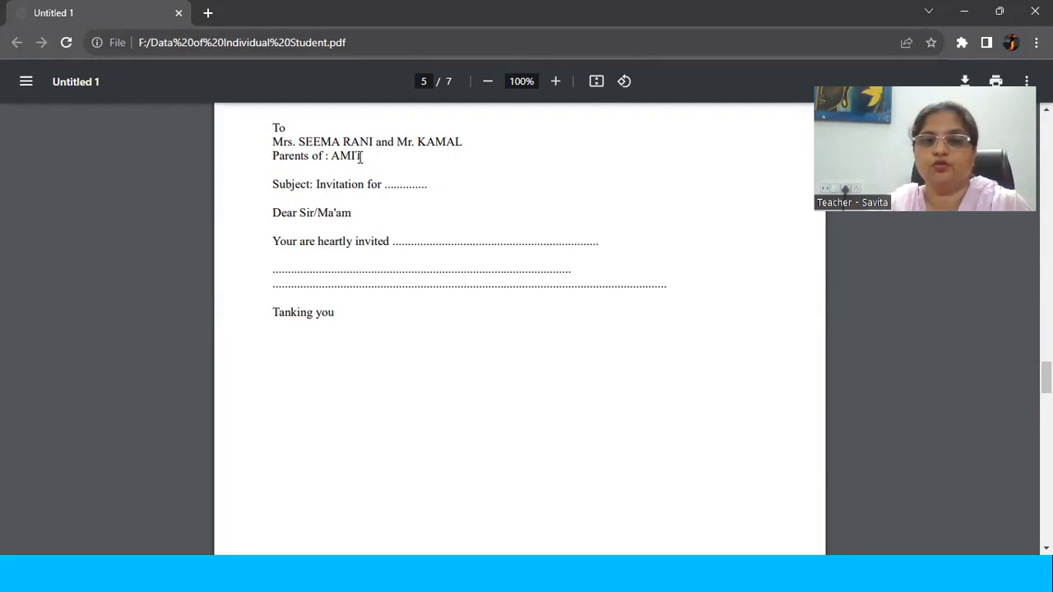
pyautogui.scroll(-20, 360, 160)
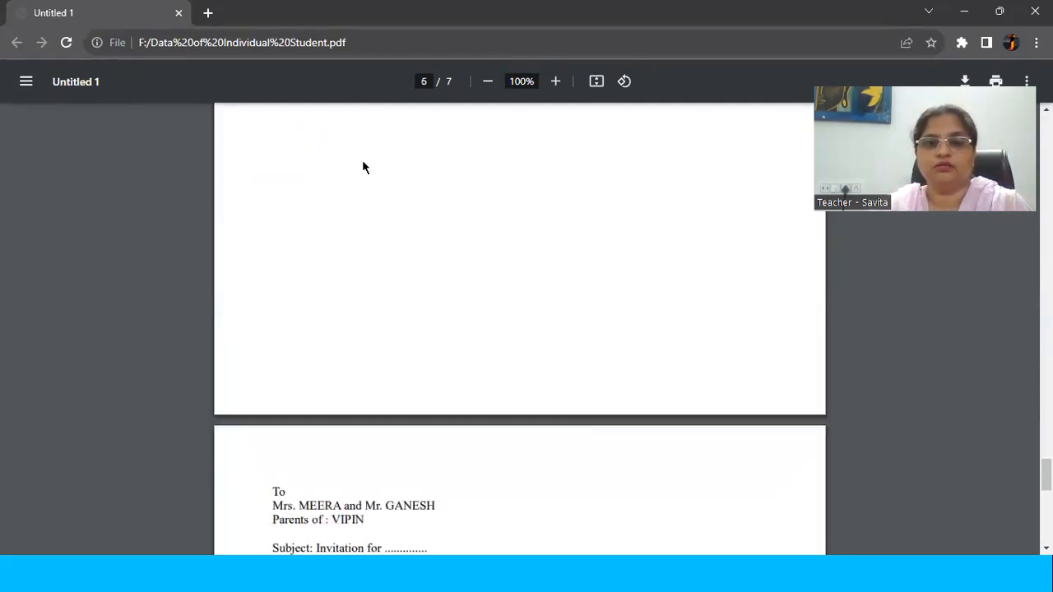
pyautogui.scroll(1, 361, 173)
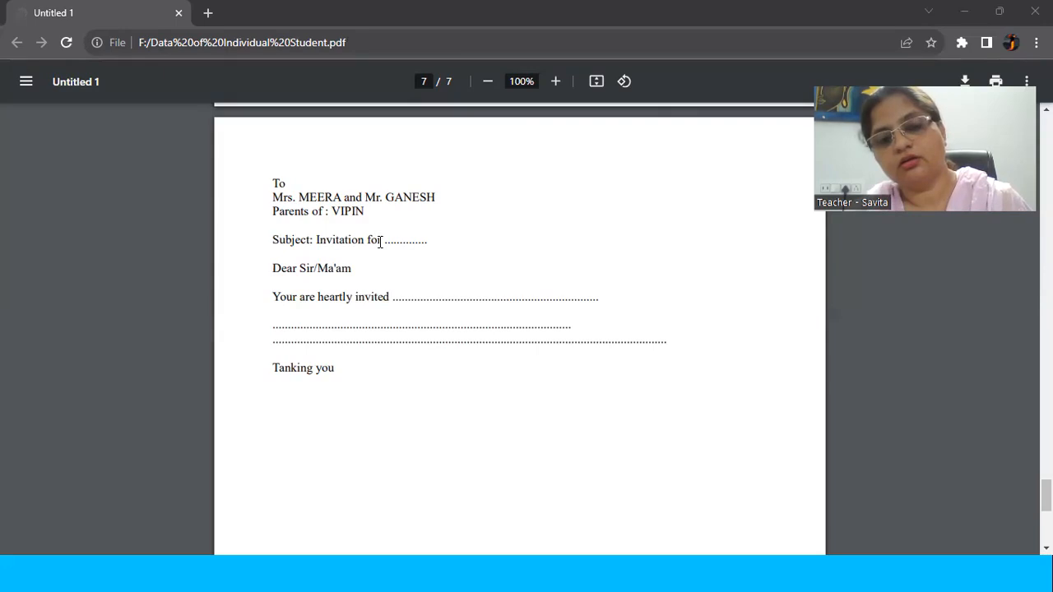
pyautogui.click(1035, 11)
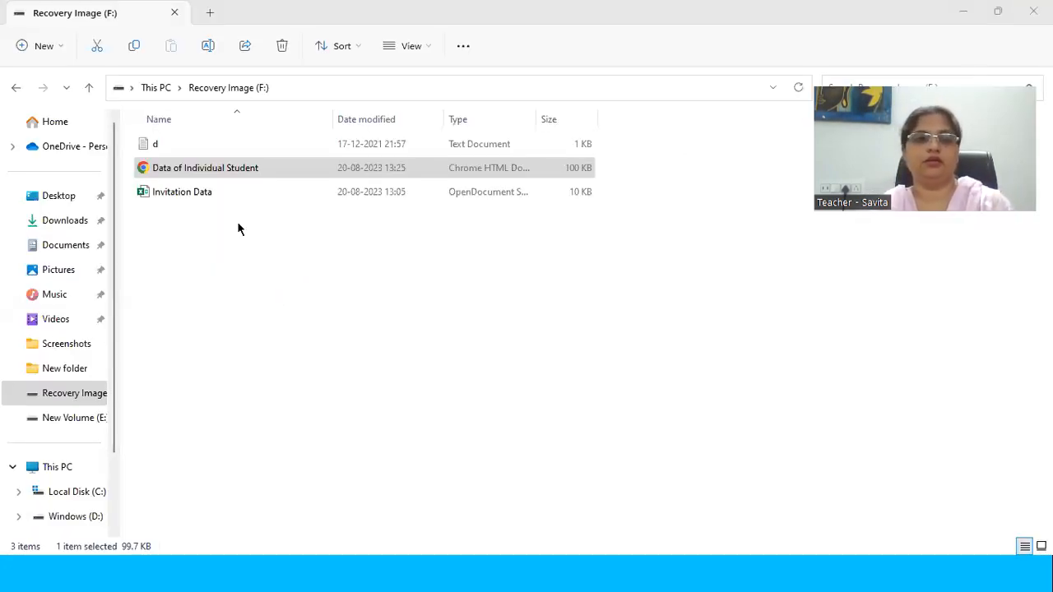
# Step: Select the Data of Individual Student and Invitation Data files in turn, and compare them with the merged letter open in OpenOffice Writer
pyautogui.click(175, 175)
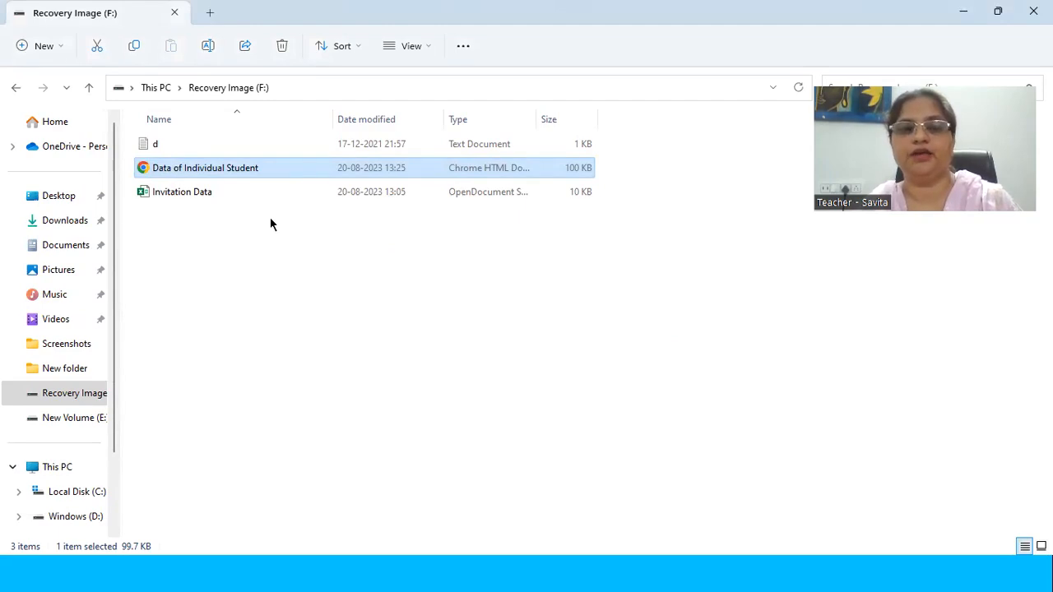
pyautogui.click(192, 200)
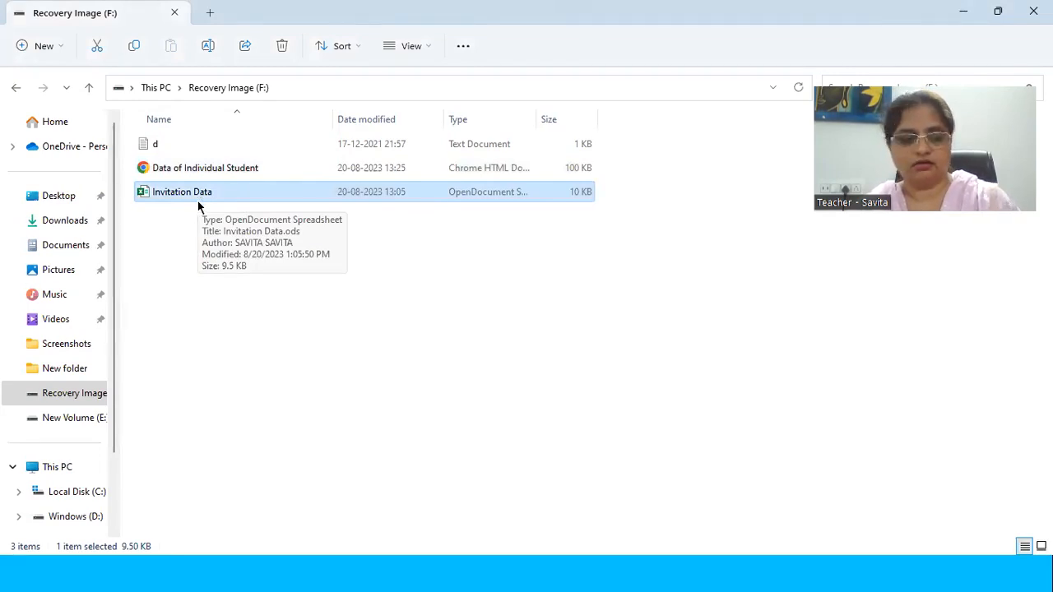
pyautogui.hotkey('alt', 'Tab')
pyautogui.hotkey('alt', 'Tab')
pyautogui.hotkey('alt', 'Tab')
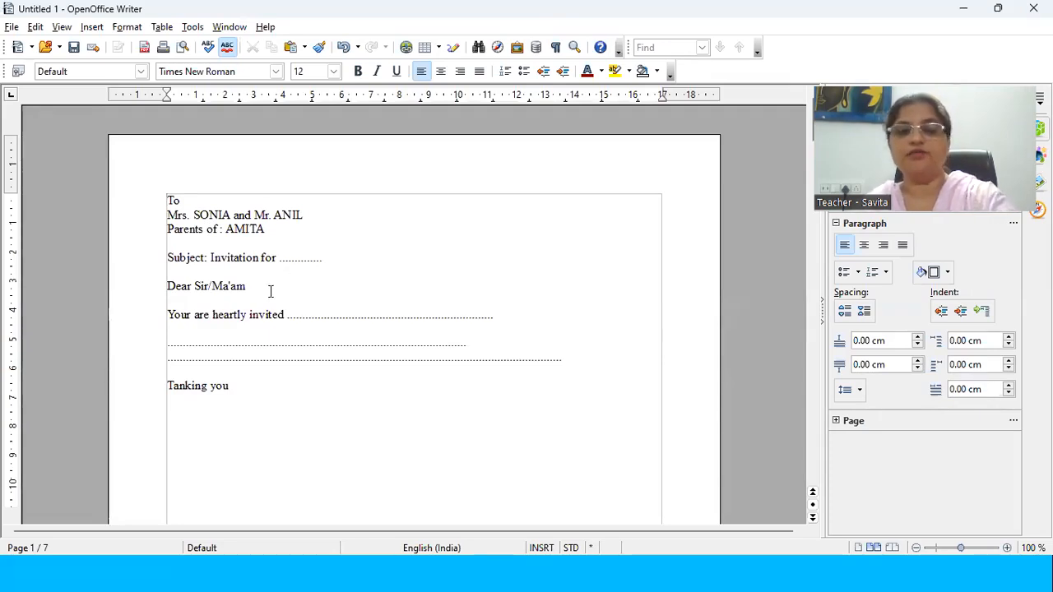
pyautogui.hotkey('alt', 'Tab')
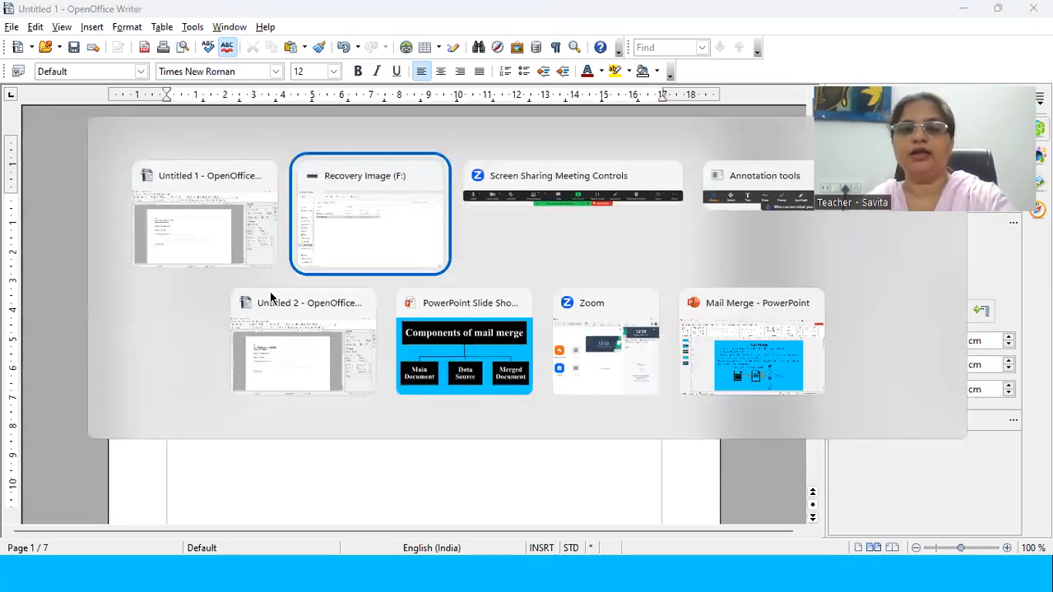
pyautogui.hotkey('alt', 'Tab')
pyautogui.hotkey('alt', 'Tab')
pyautogui.hotkey('alt', 'Tab')
pyautogui.hotkey('alt', 'Tab')
pyautogui.hotkey('alt', 'Tab')
pyautogui.hotkey('alt', 'Tab')
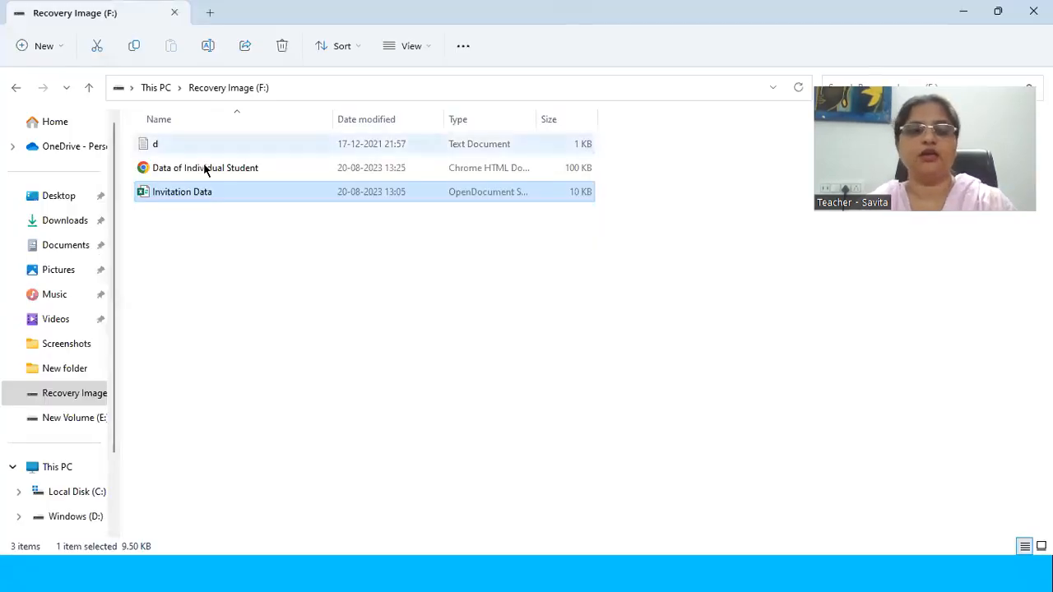
# Step: Widen the Type column to show the full file types, and reopen the Data of Individual Student PDF for a brief check
pyautogui.click(205, 168)
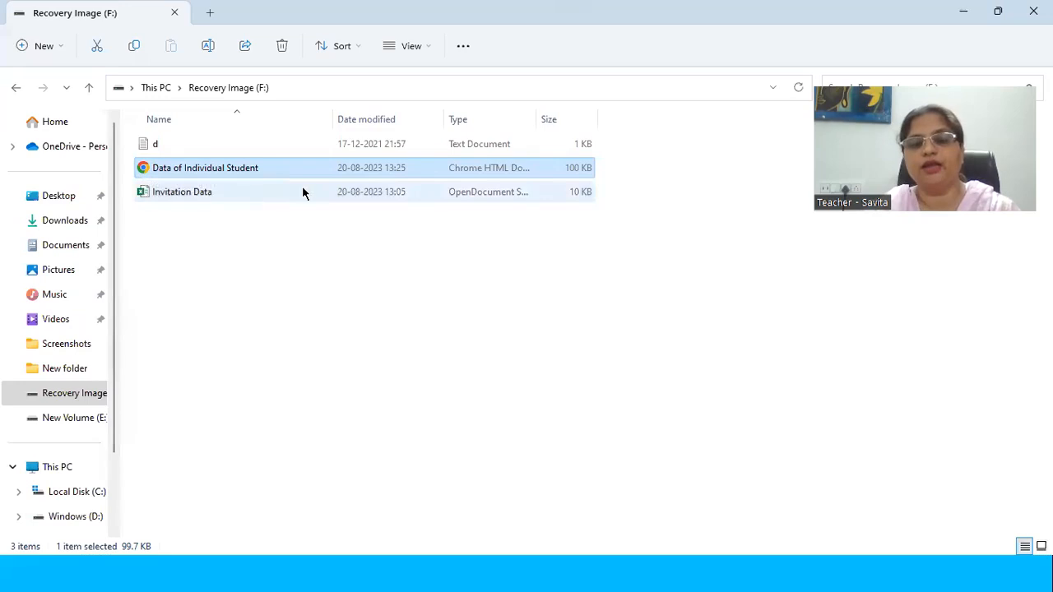
pyautogui.moveTo(536, 120); pyautogui.dragTo(632, 123)
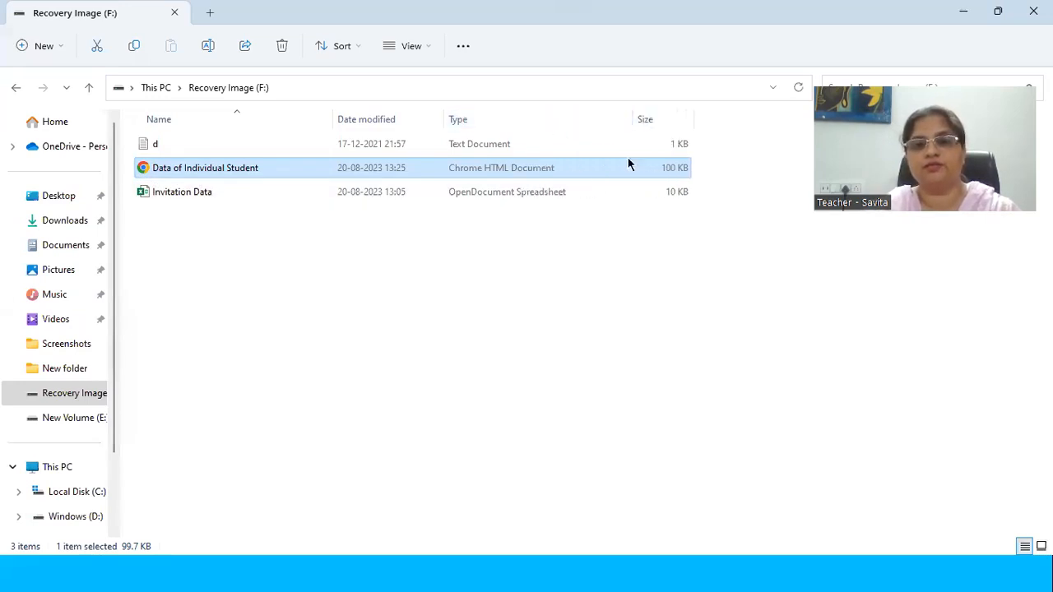
pyautogui.doubleClick(195, 168)
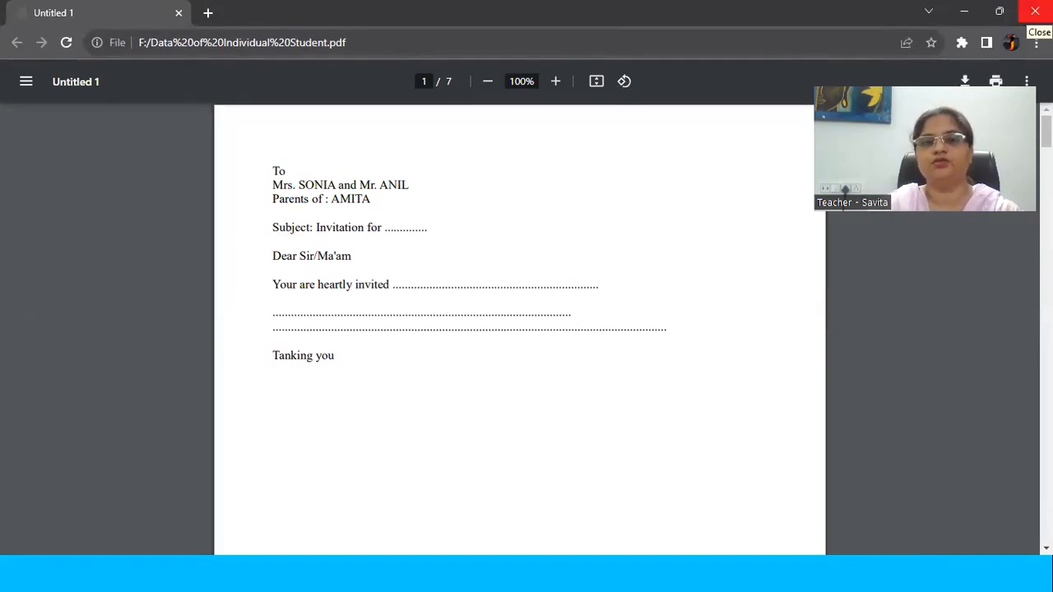
pyautogui.click(1034, 11)
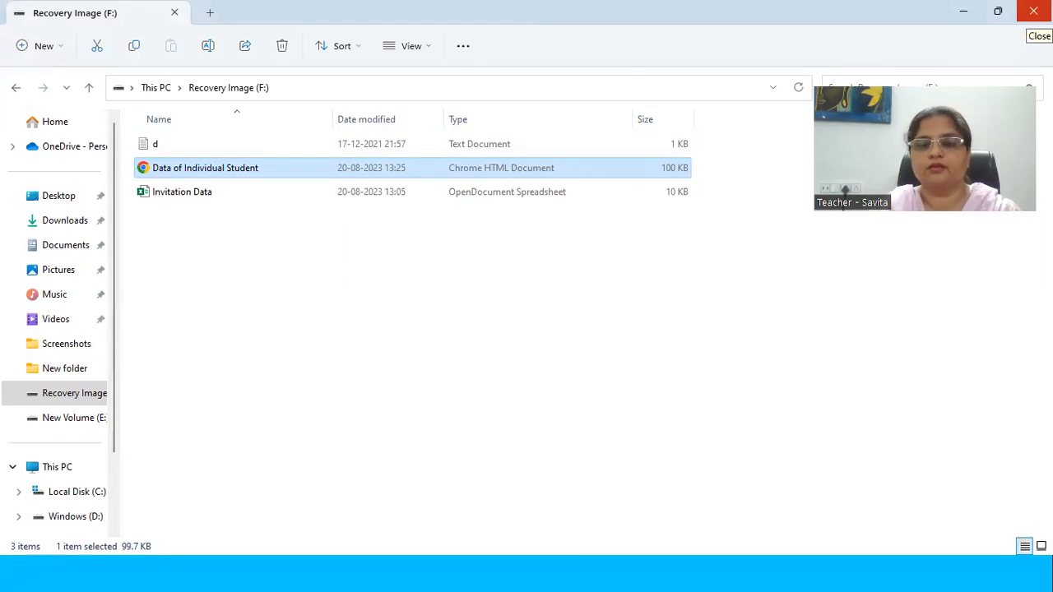
# Step: Close File Explorer and both OpenOffice Writer documents, Untitled 1 and Untitled 2, discarding their unsaved changes
pyautogui.click(1034, 11)
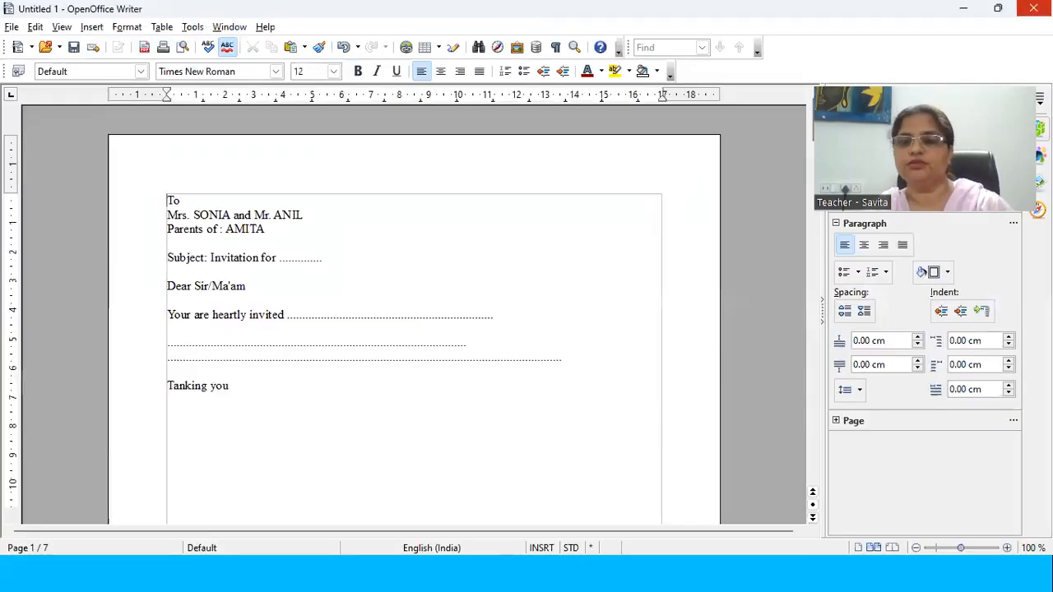
pyautogui.click(1034, 9)
pyautogui.click(524, 303)
pyautogui.click(1033, 8)
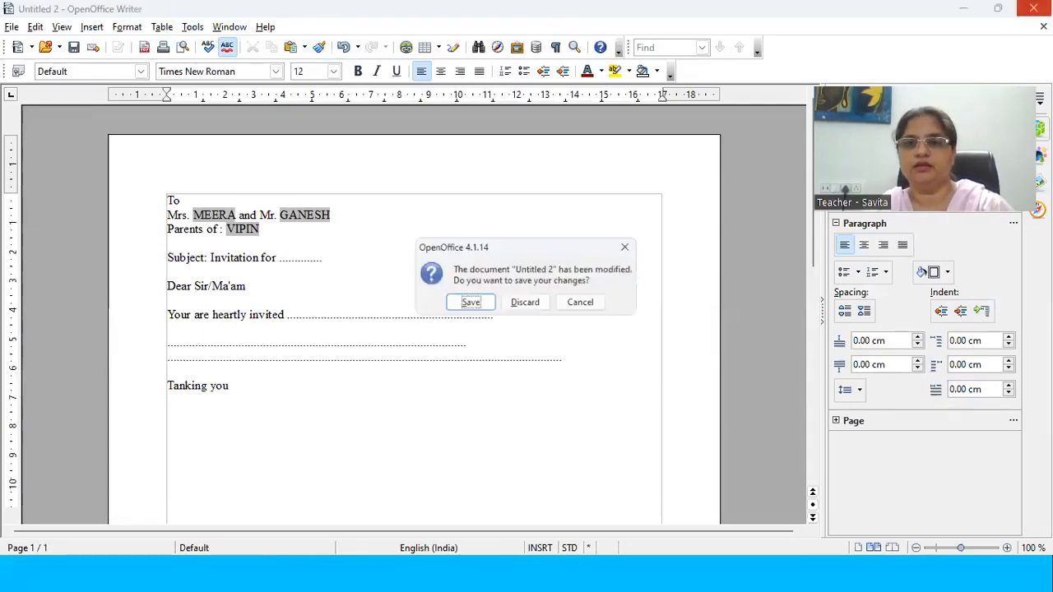
pyautogui.click(525, 303)
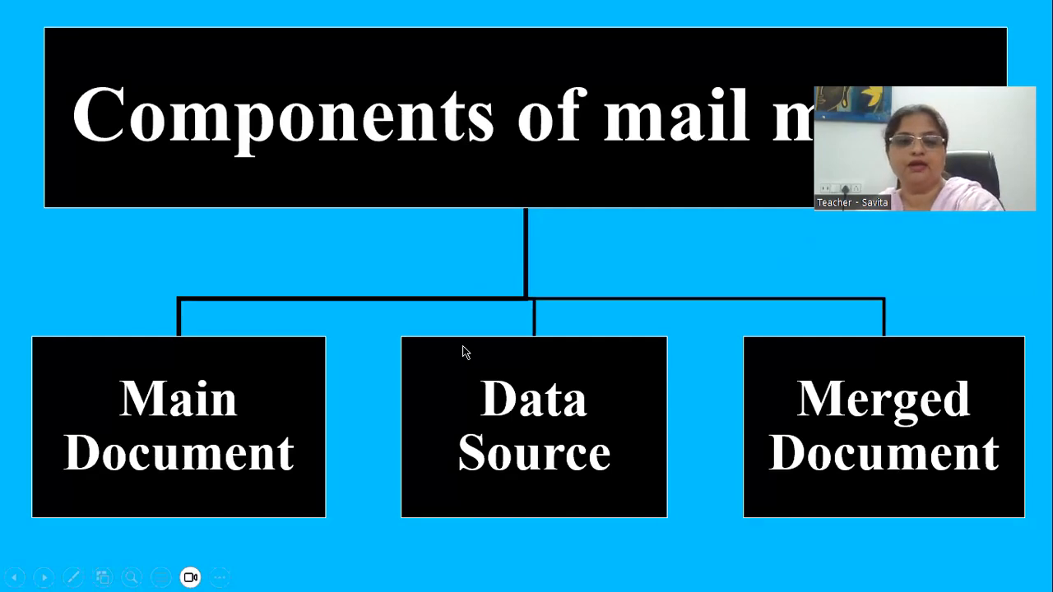
pyautogui.click(279, 458)
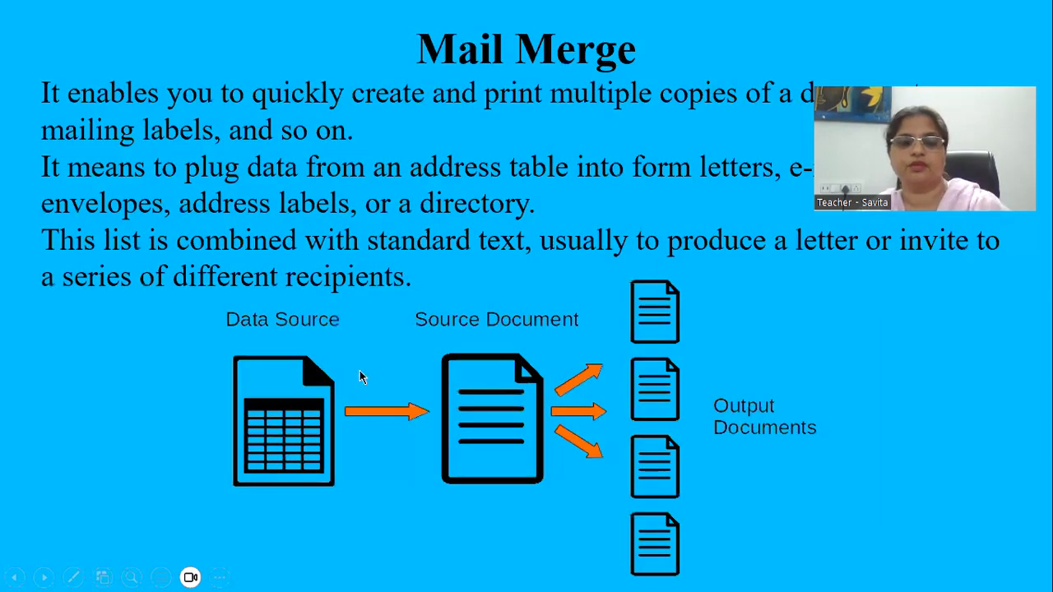